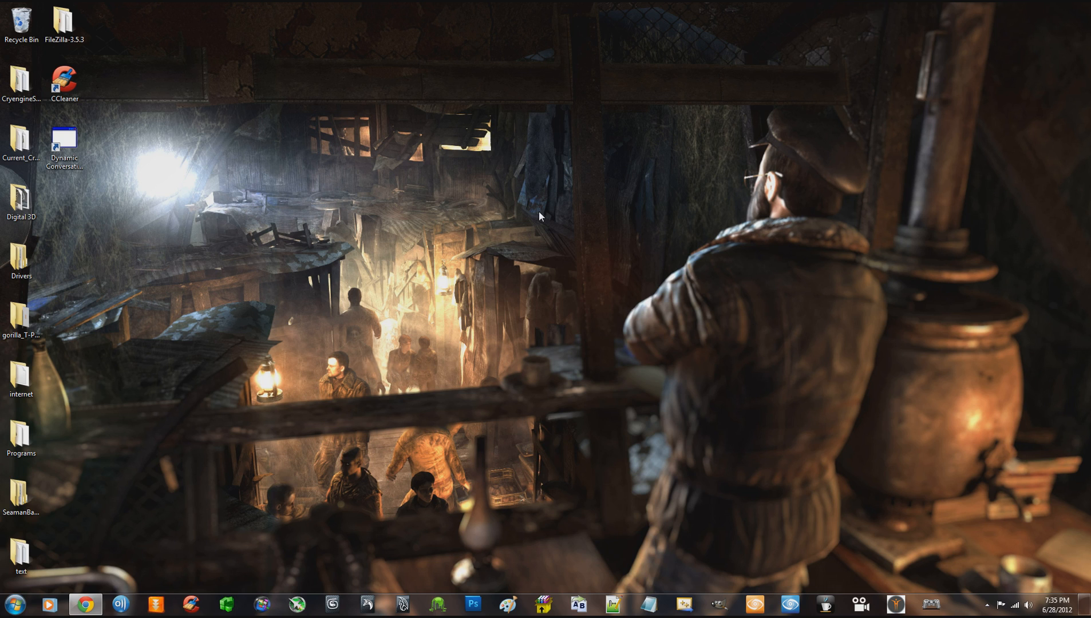
Empty the Recycle Bin, permanently deleting its items.
right_click(553, 150)
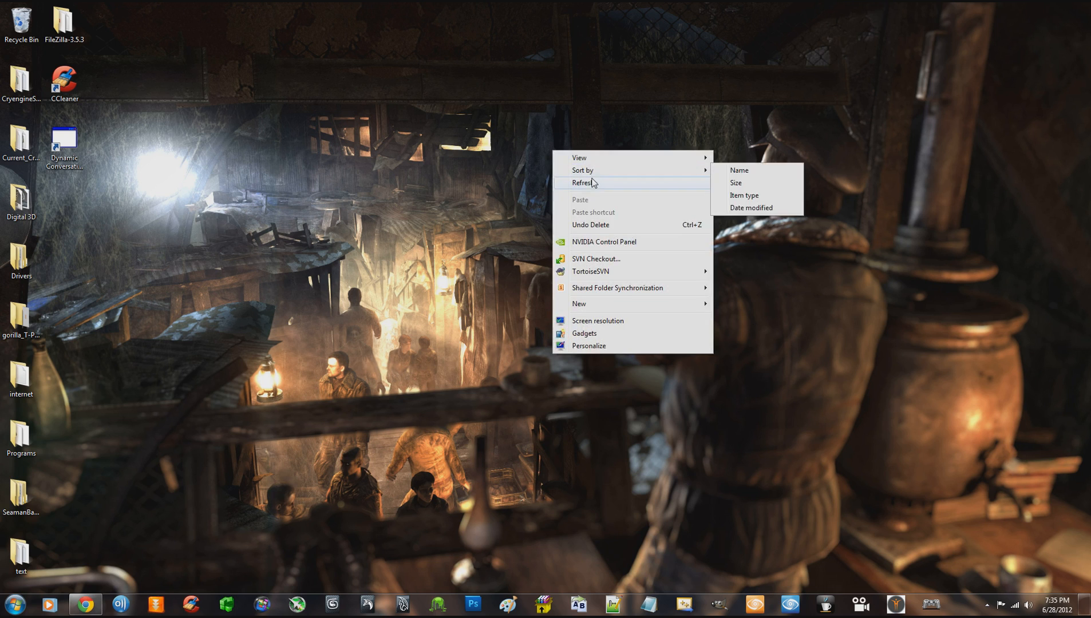
click(560, 179)
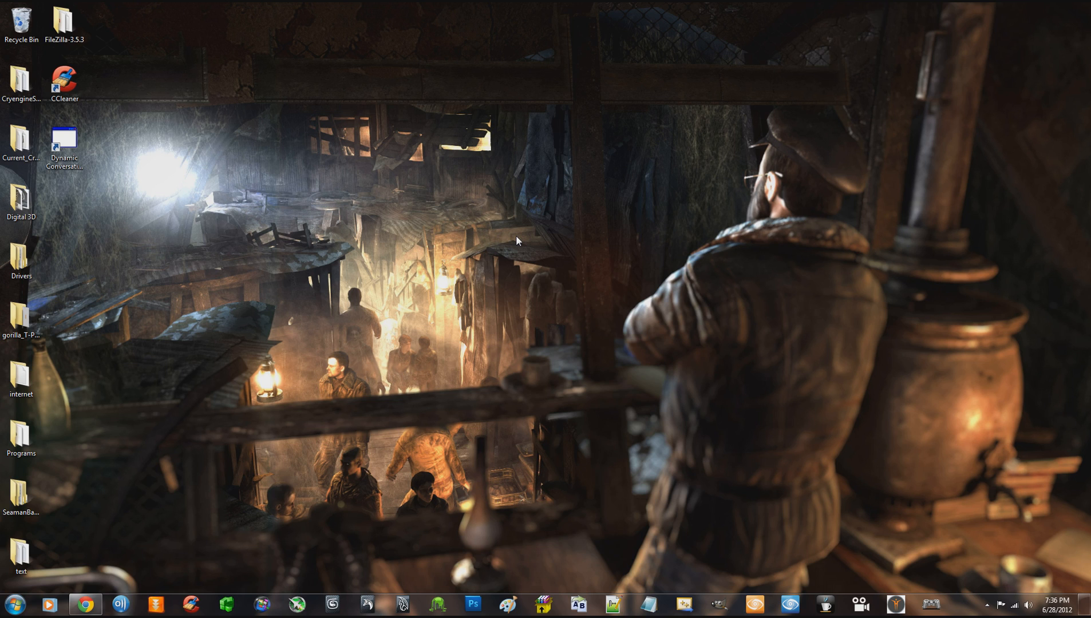
right_click(21, 22)
click(61, 45)
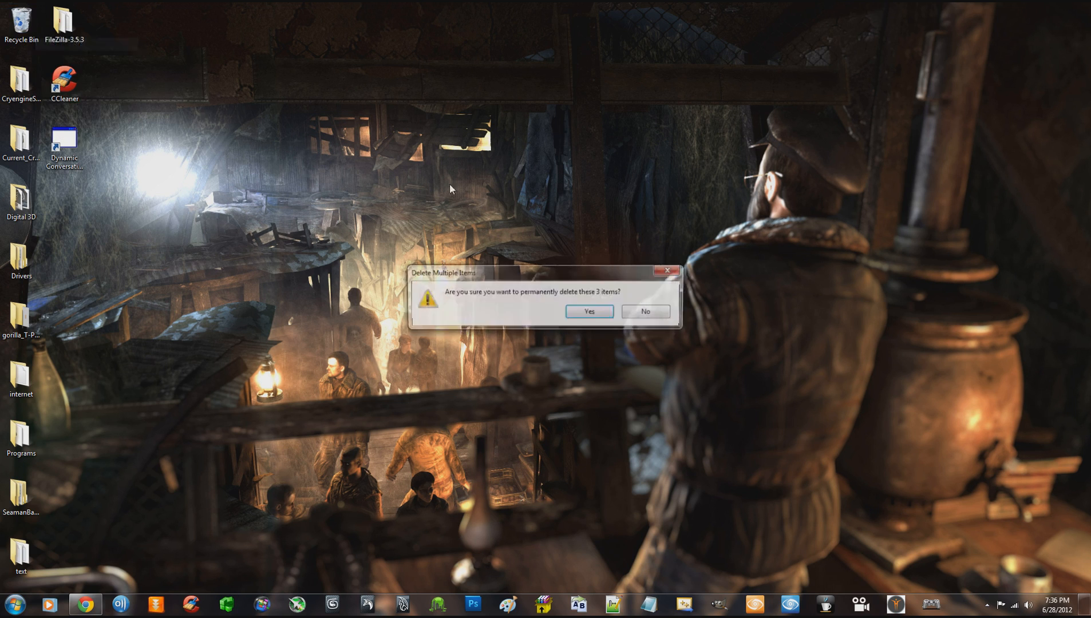
click(589, 312)
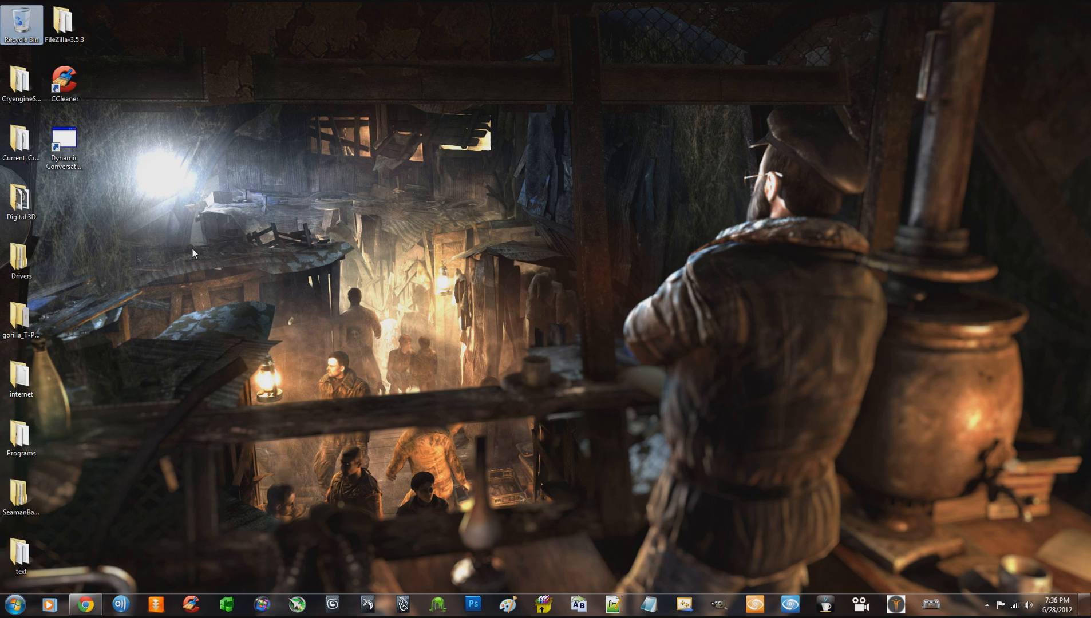
Launch the Dynamic Conversations Scripting App from its desktop shortcut and maximize its window.
click(67, 146)
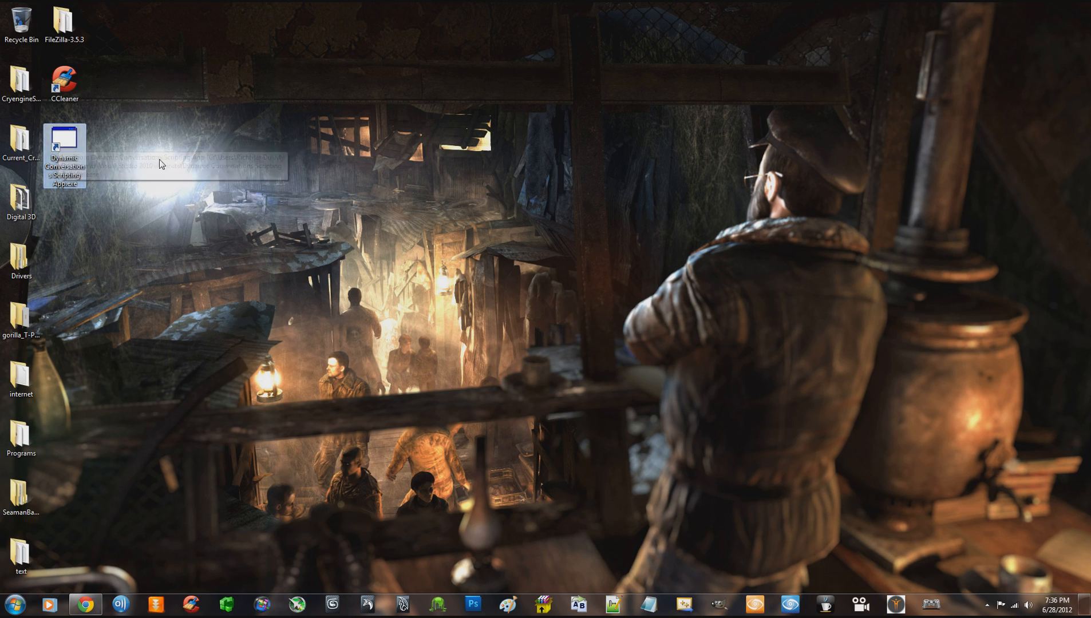
click(124, 153)
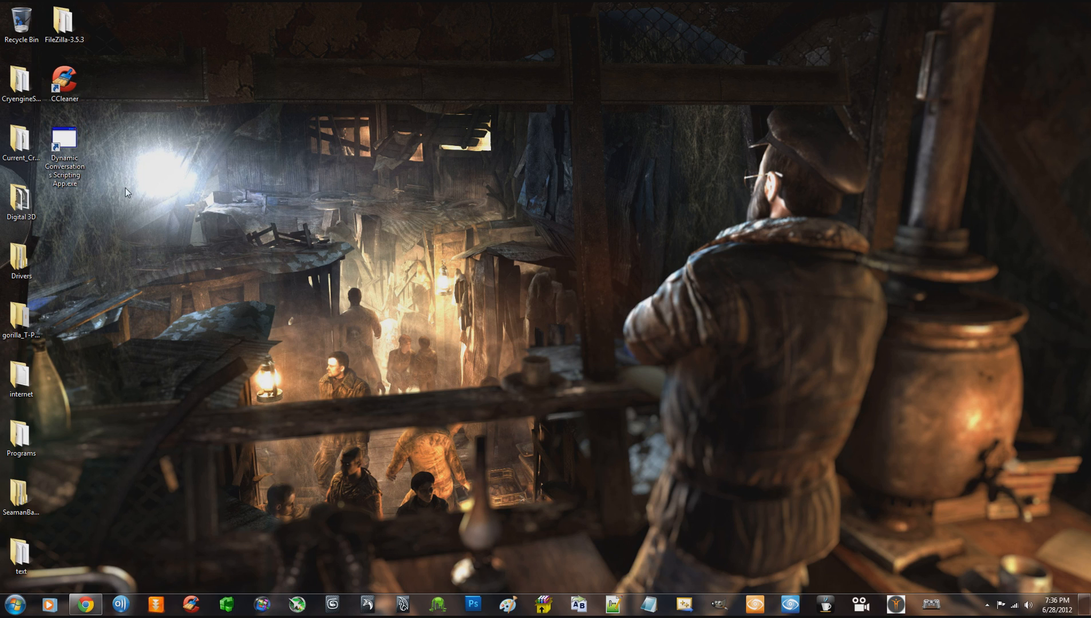
double_click(62, 144)
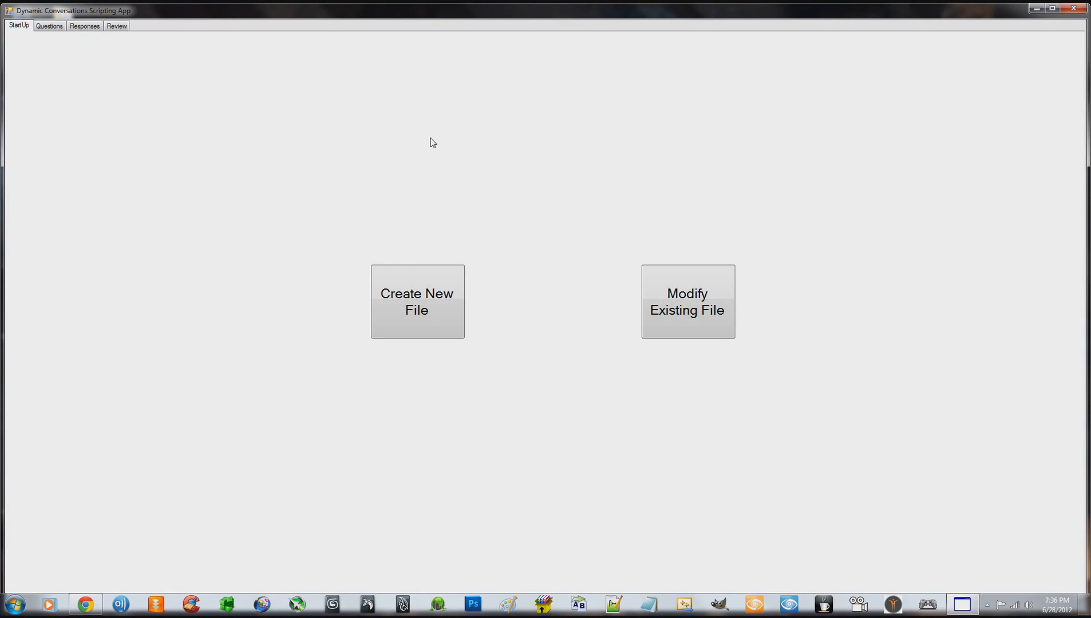
double_click(693, 12)
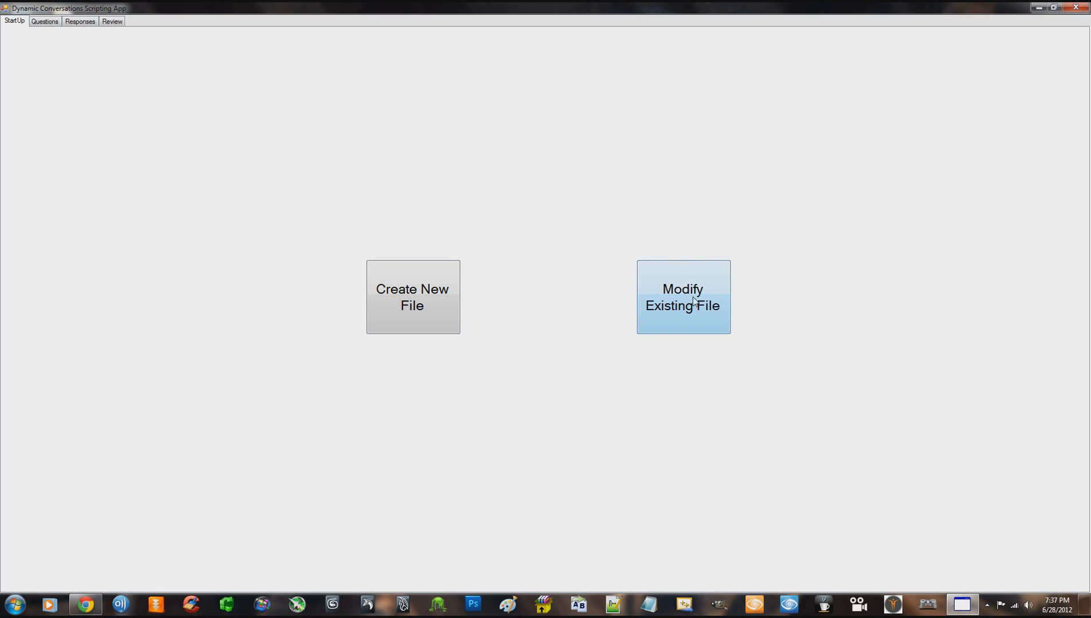
drag(498, 8, 696, 76)
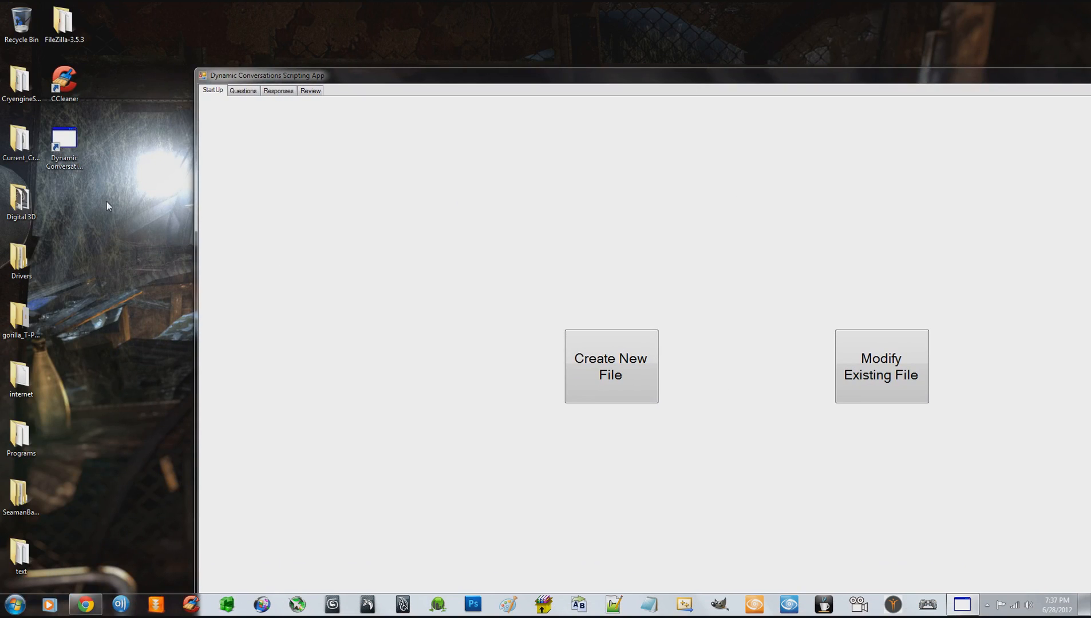
double_click(484, 78)
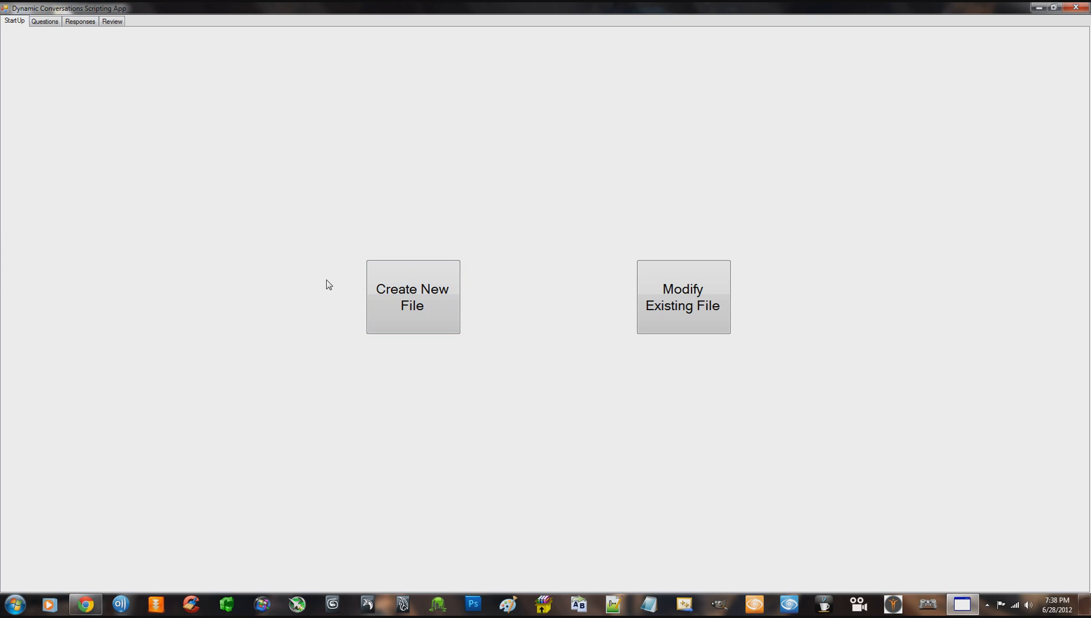
Create a new conversations file named Test on the Desktop, saved as an XML file.
click(409, 297)
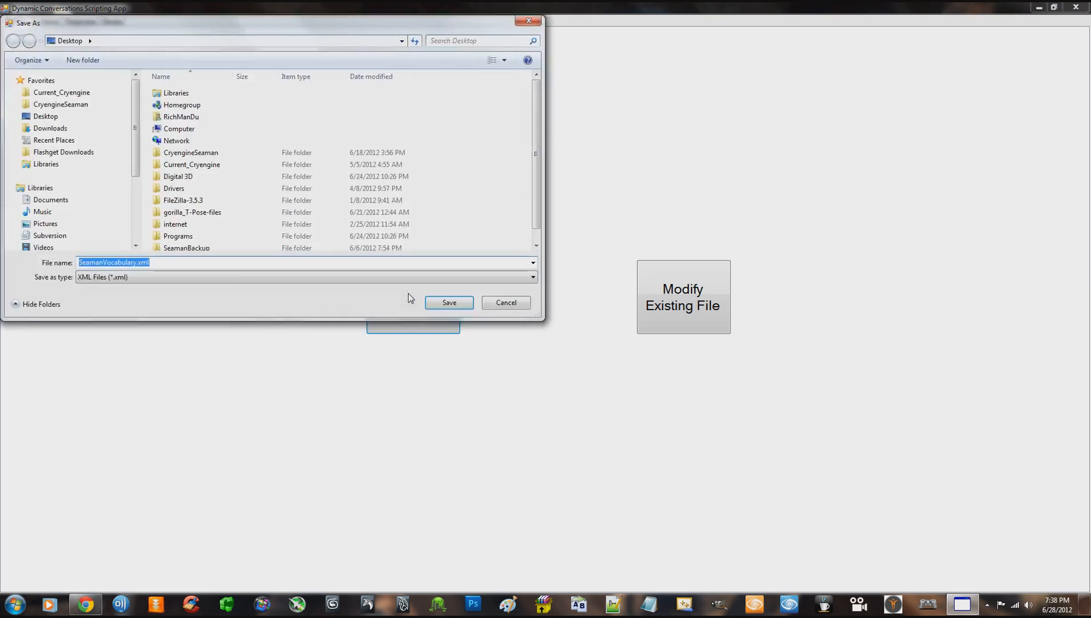
drag(533, 156, 533, 199)
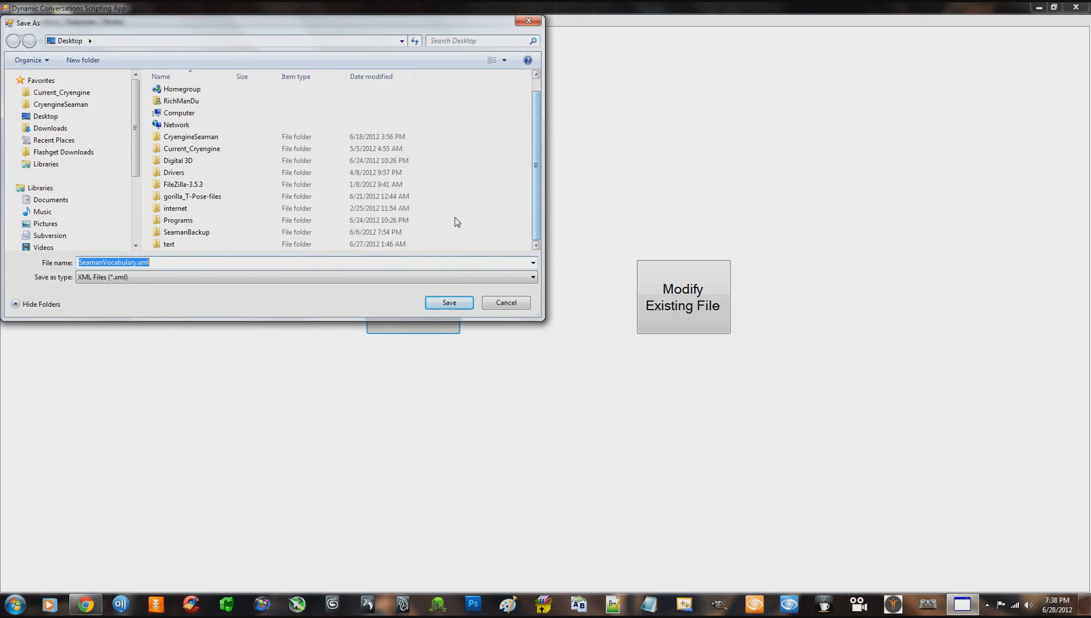
click(176, 262)
click(166, 275)
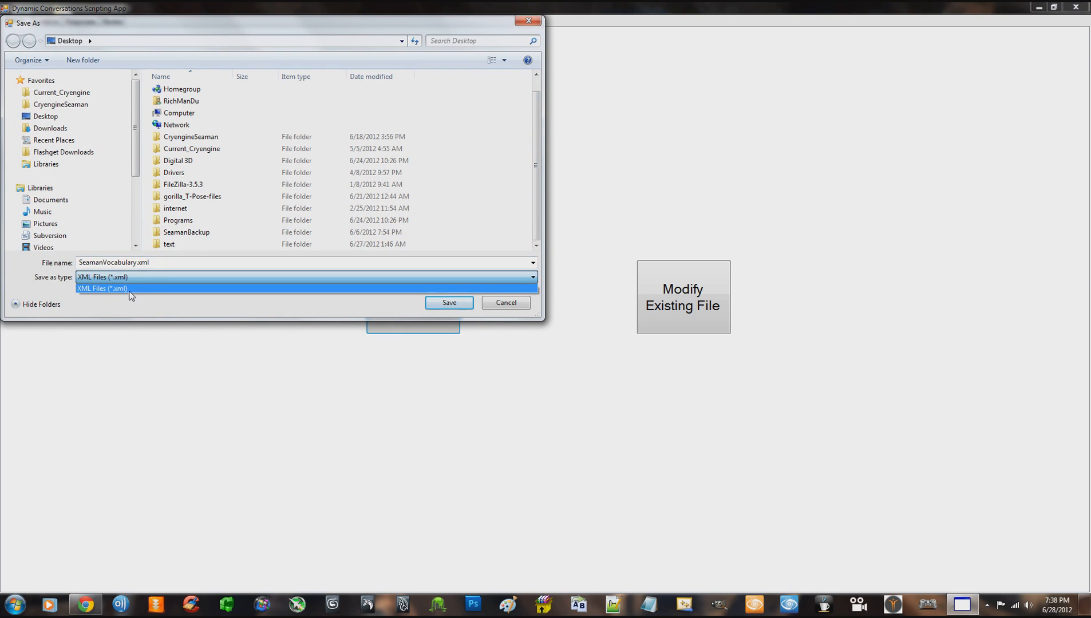
click(133, 282)
click(169, 264)
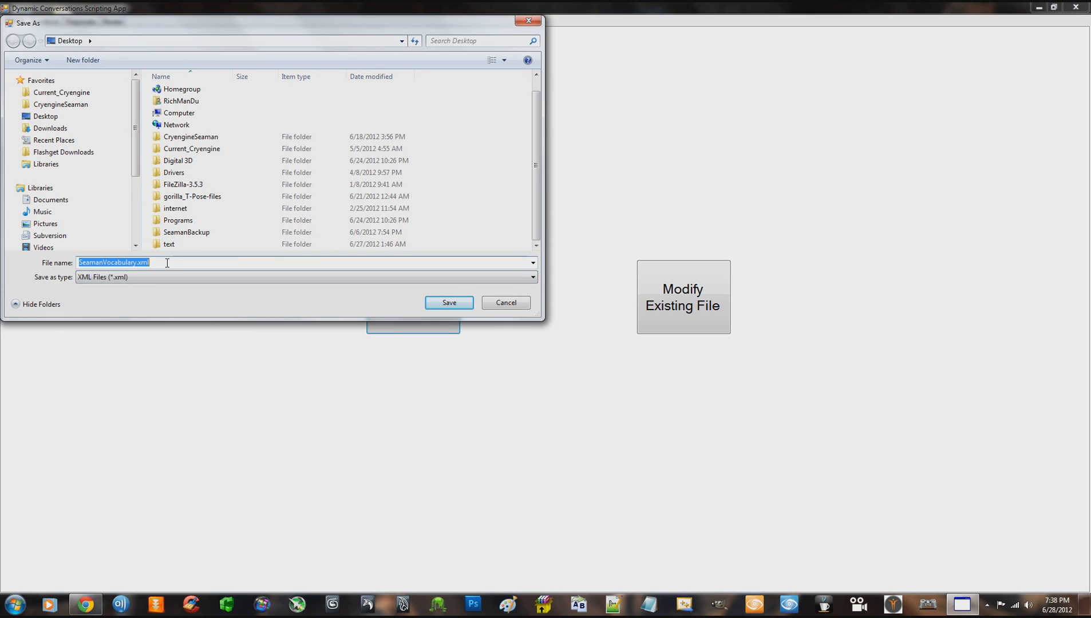
double_click(167, 263)
text(Test)
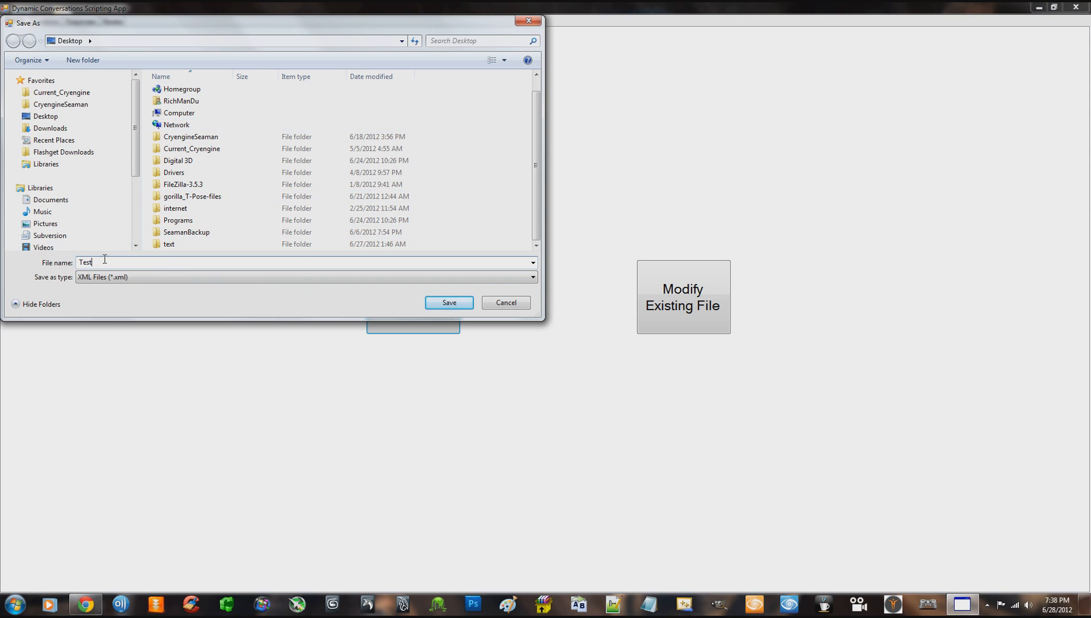
click(125, 278)
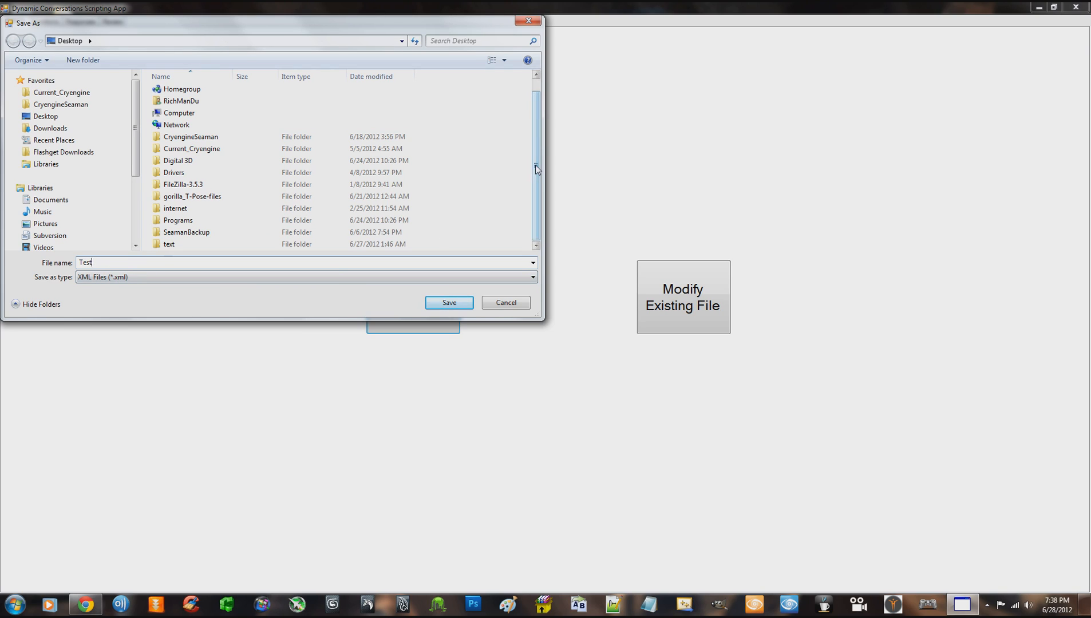
click(473, 263)
click(450, 304)
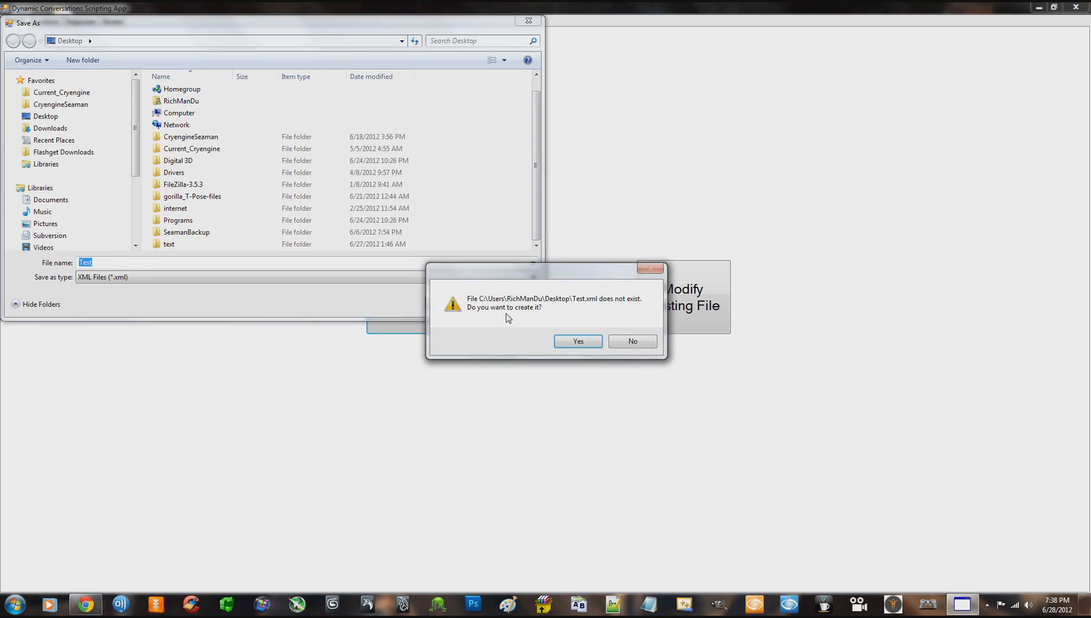
click(578, 341)
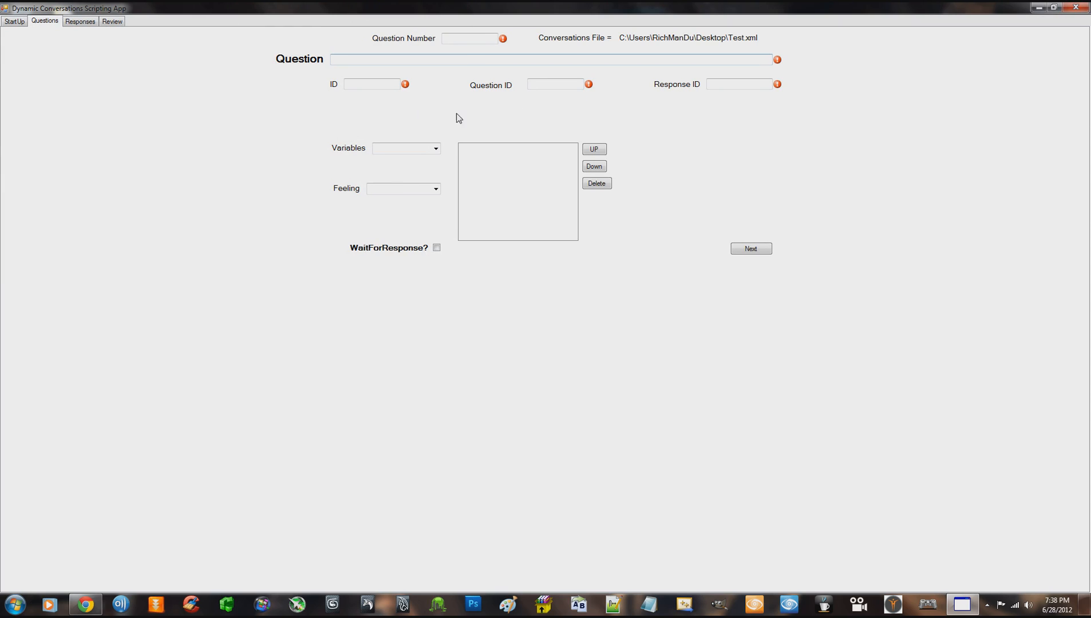
Read the required-entry notes beside the Response ID, Question Number, Question, ID and Question ID fields.
mouse_move(778, 87)
mouse_move(508, 39)
mouse_move(781, 63)
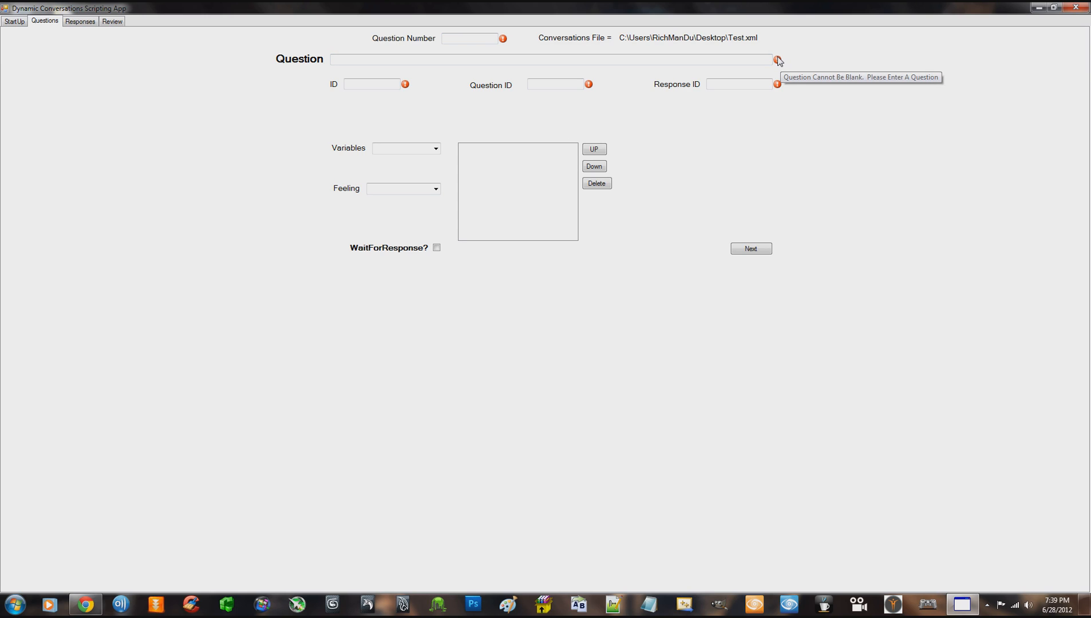
mouse_move(405, 85)
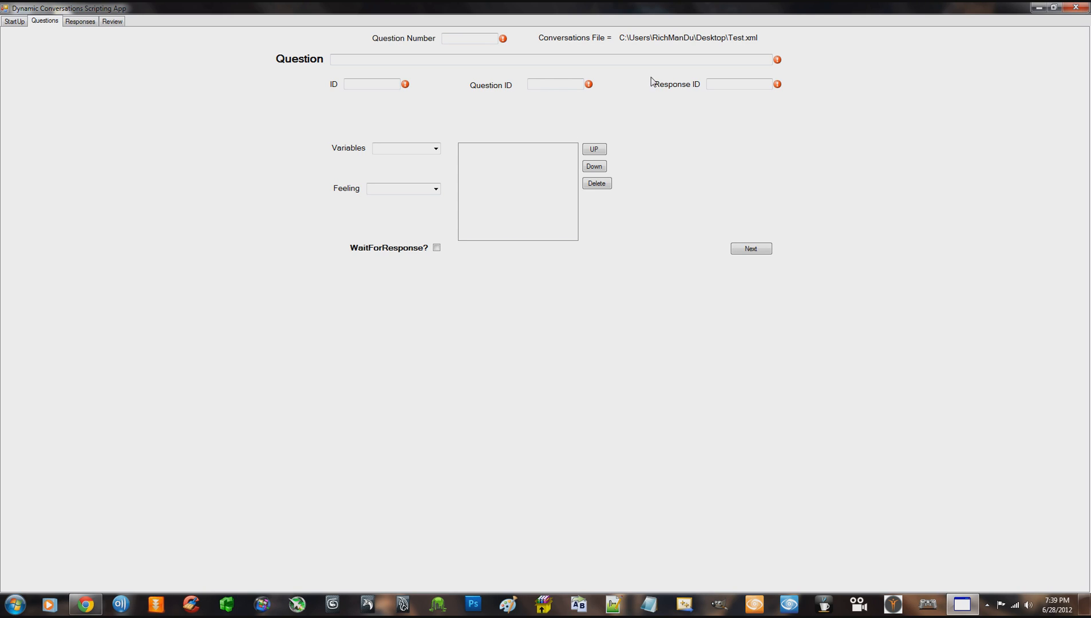
mouse_move(588, 88)
Restore and reposition the app window to uncover the desktop icons, and open Test.xml in Notepad++.
double_click(609, 8)
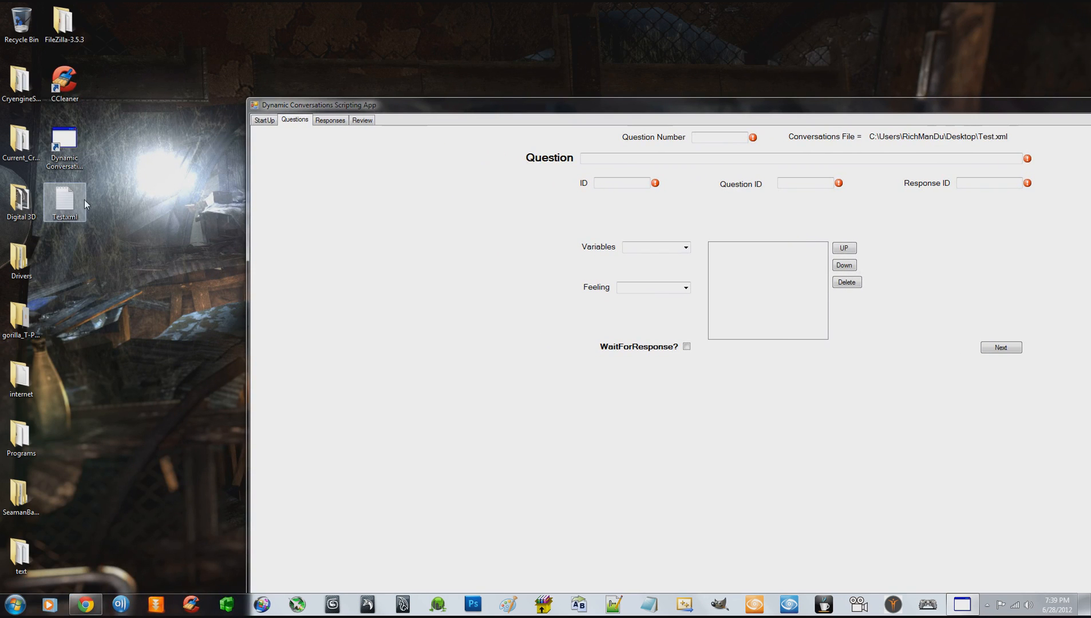
mouse_move(530, 110)
mouse_down()
mouse_move(501, 92)
mouse_move(536, 98)
mouse_up()
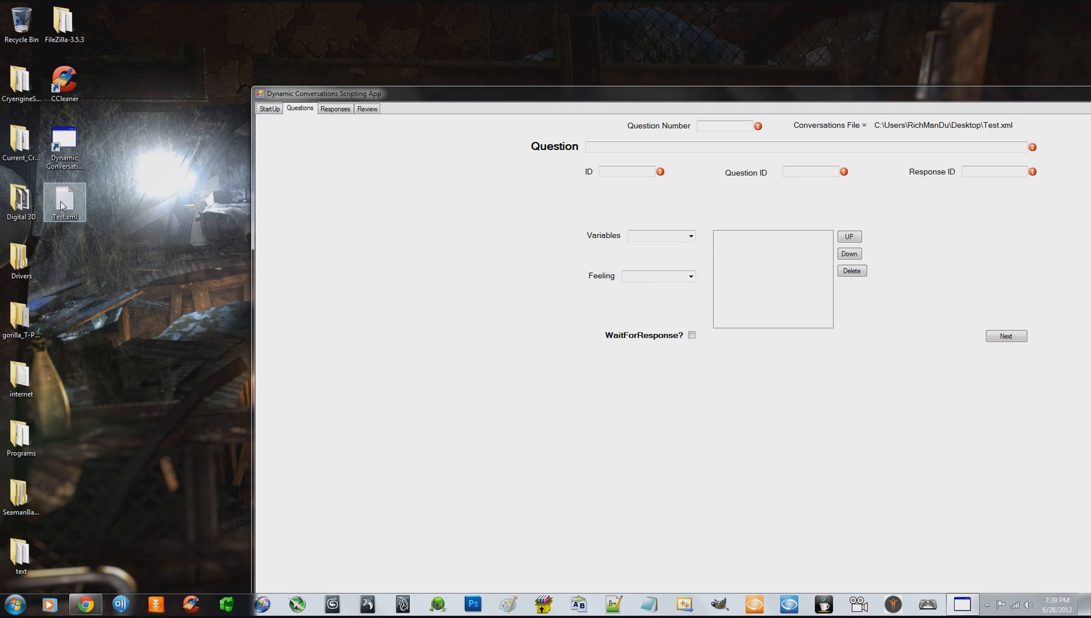
click(62, 204)
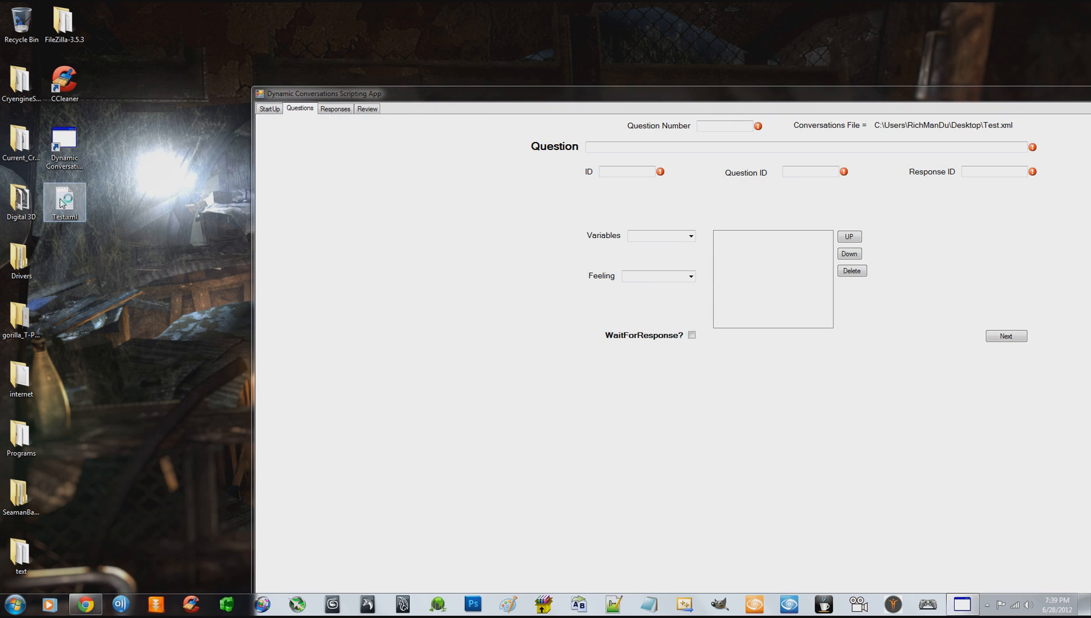
double_click(62, 204)
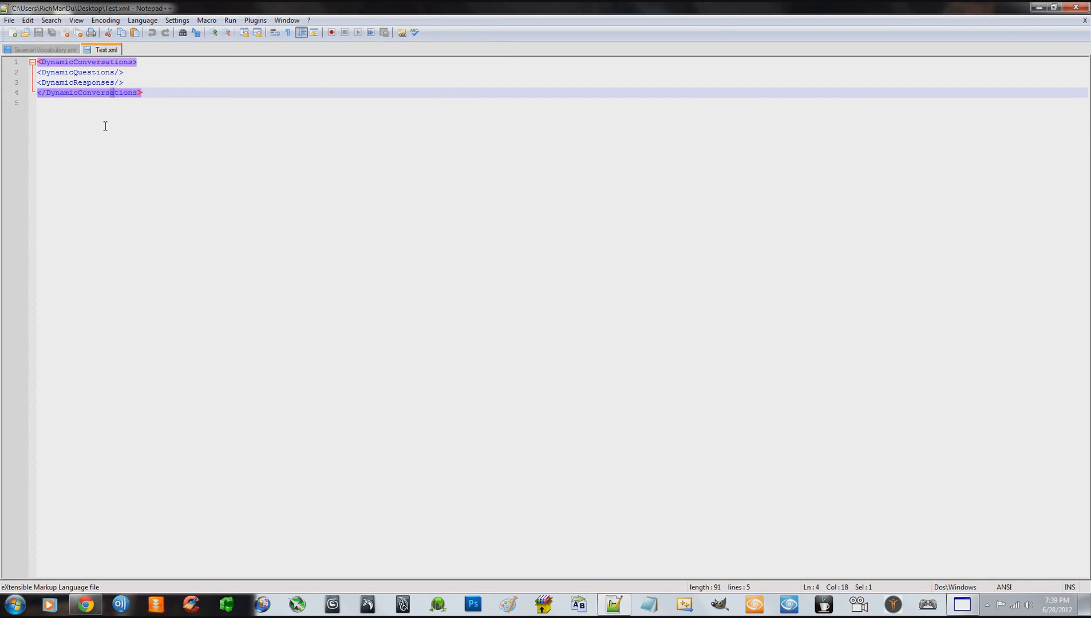
Examine the DynamicConversations, DynamicQuestions and DynamicResponses tags in Test.xml, and close the text editor.
click(131, 73)
click(131, 81)
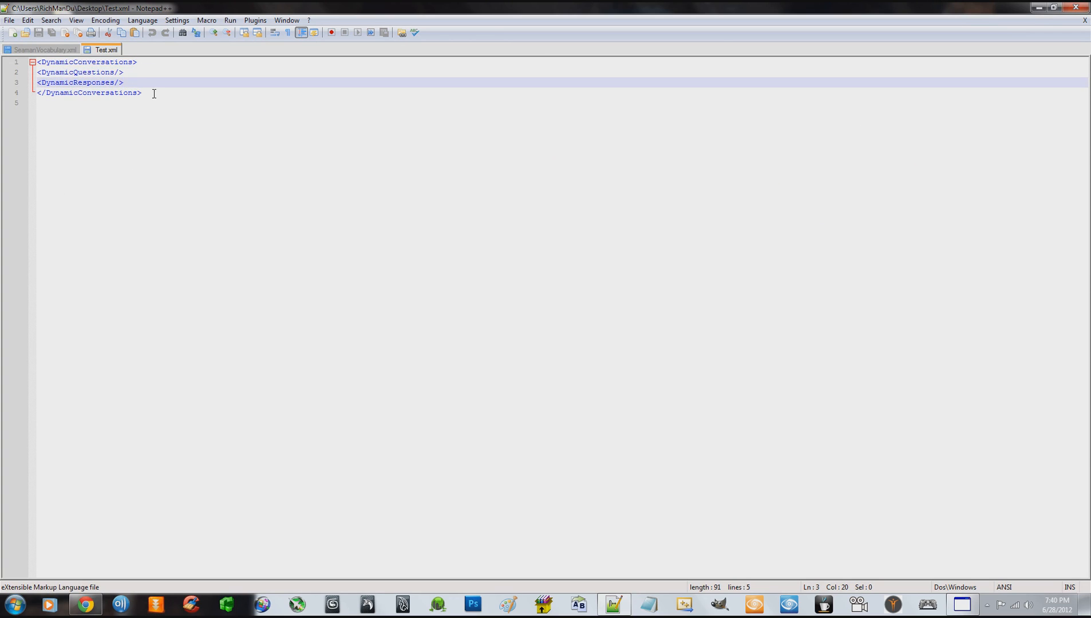
click(131, 88)
click(133, 78)
click(138, 74)
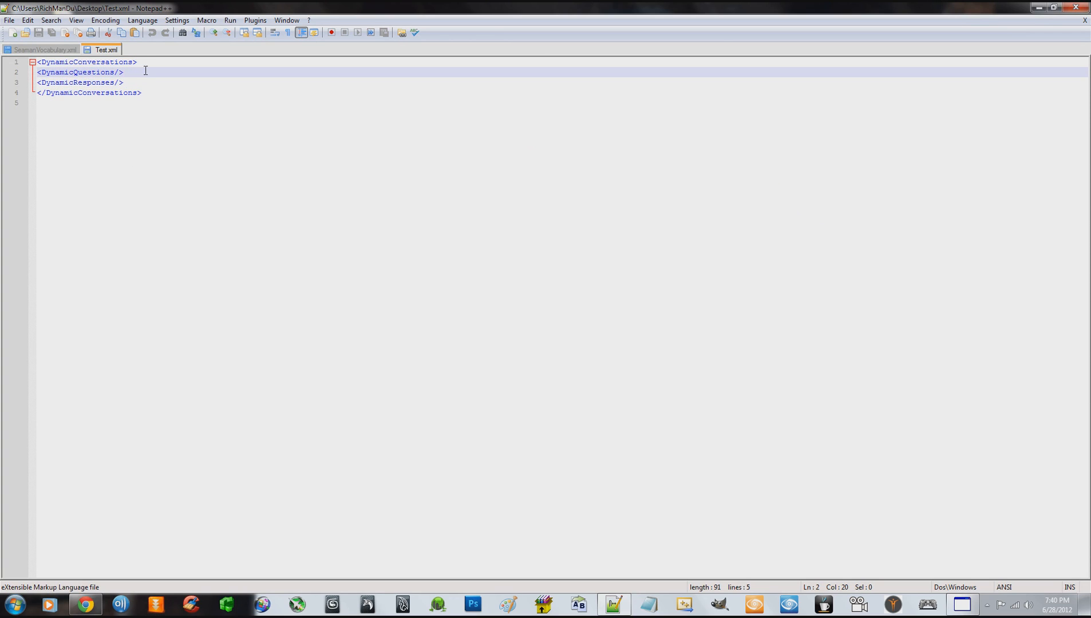
click(143, 66)
click(138, 74)
click(138, 80)
click(152, 93)
click(134, 83)
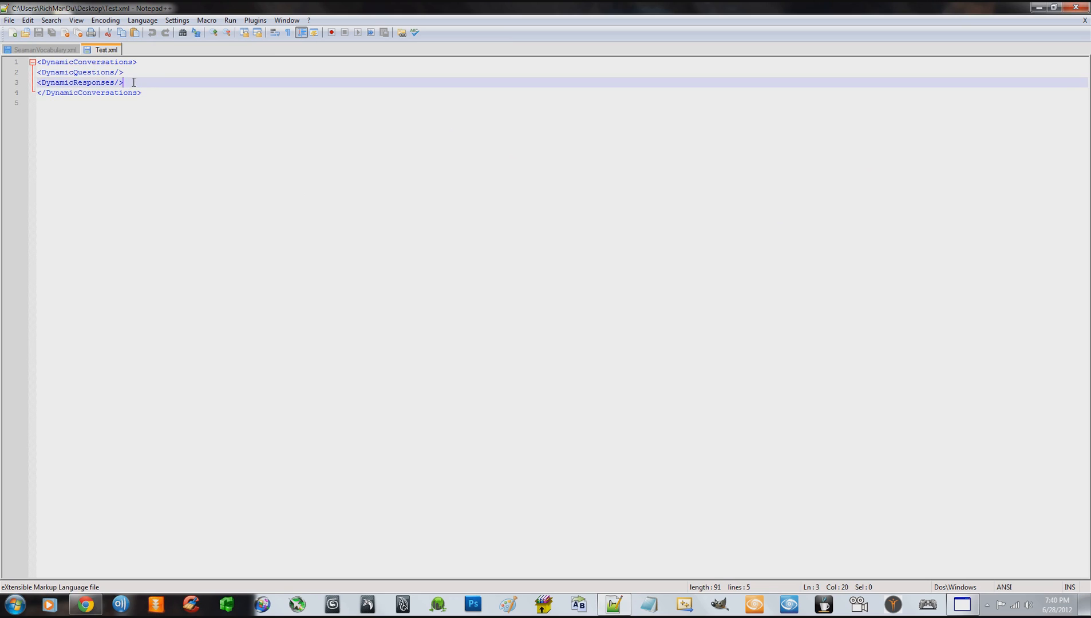
click(136, 71)
click(134, 66)
click(133, 73)
click(140, 83)
click(152, 90)
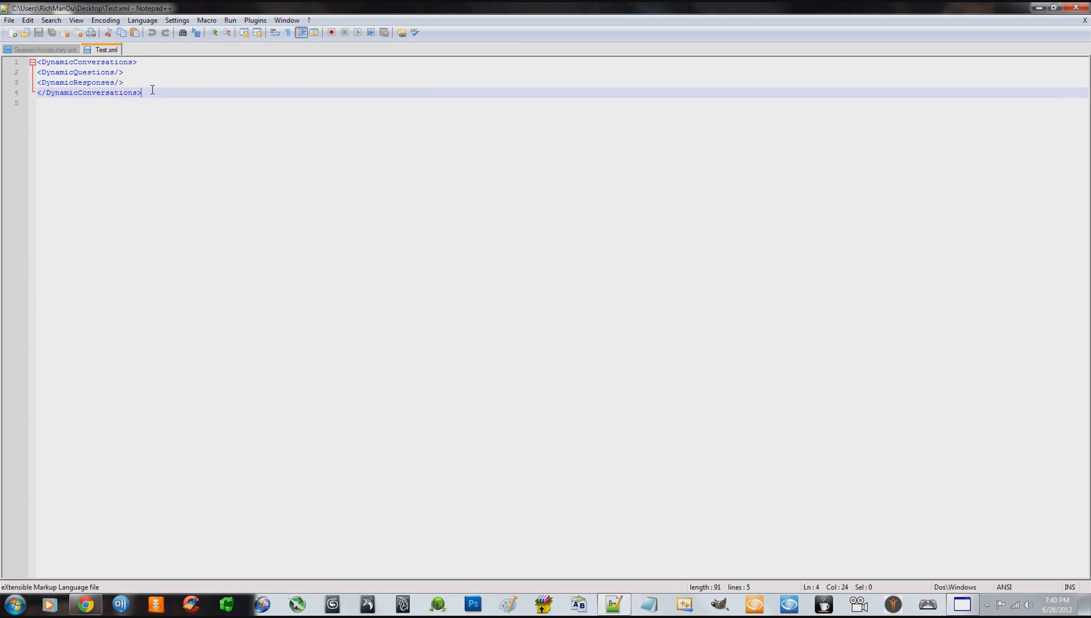
click(89, 63)
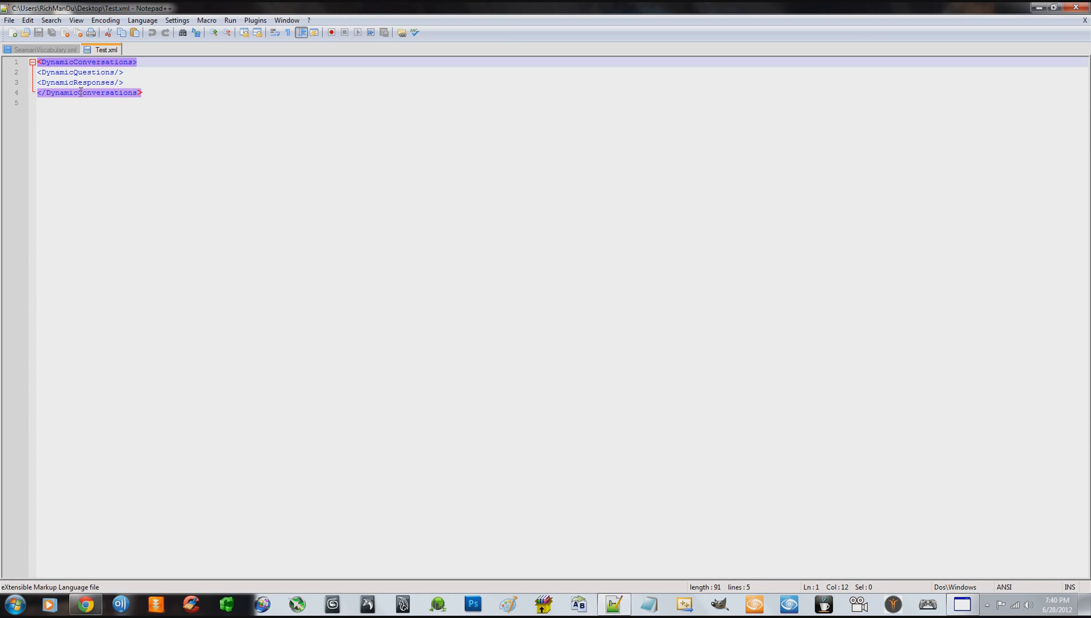
click(85, 73)
click(87, 84)
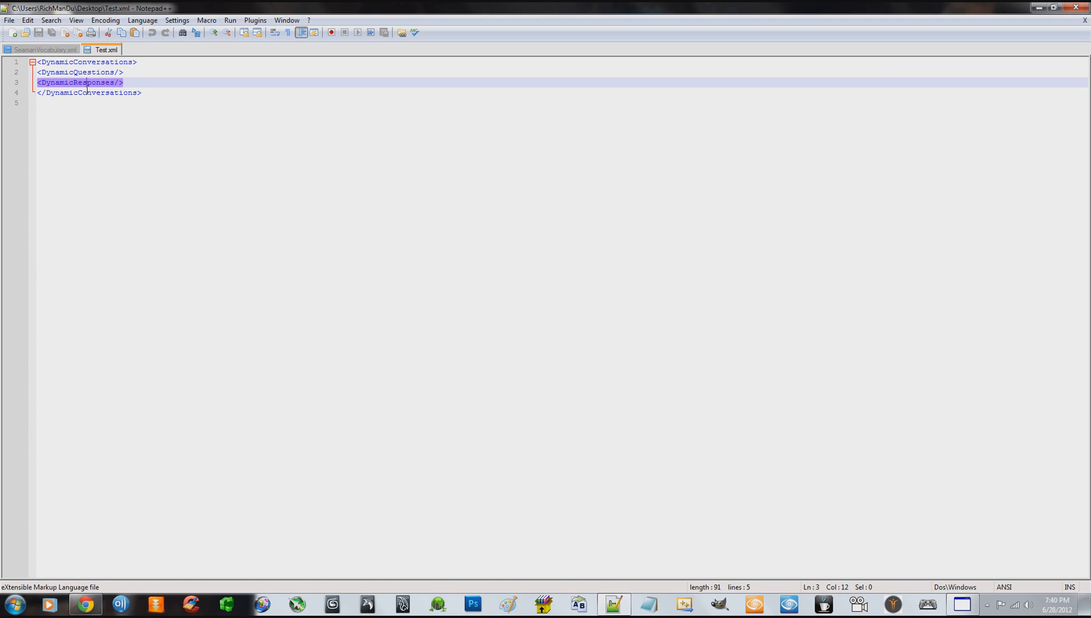
click(1076, 7)
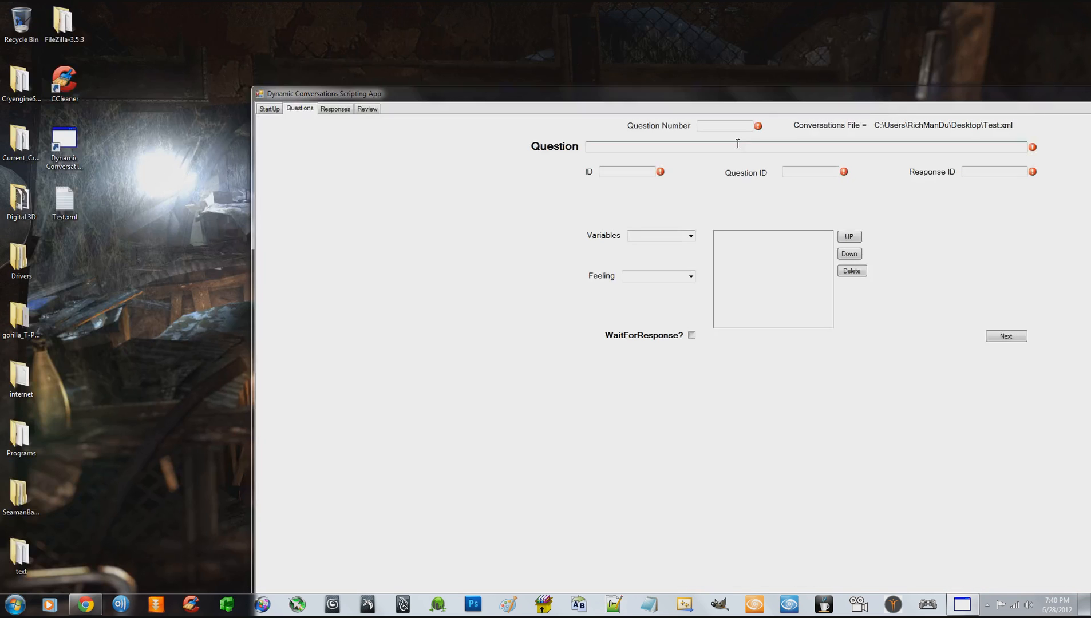
Maximize the scripting app's window, try to go from the blank Questions page to StartUp, and dismiss the resulting message.
drag(414, 100, 333, 63)
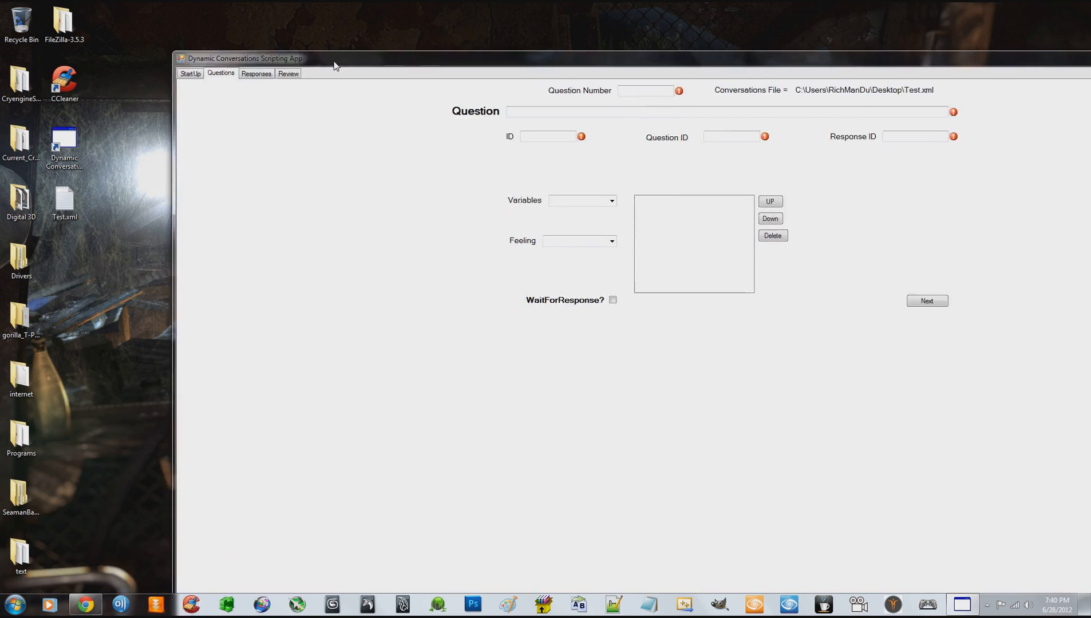
double_click(397, 67)
click(15, 22)
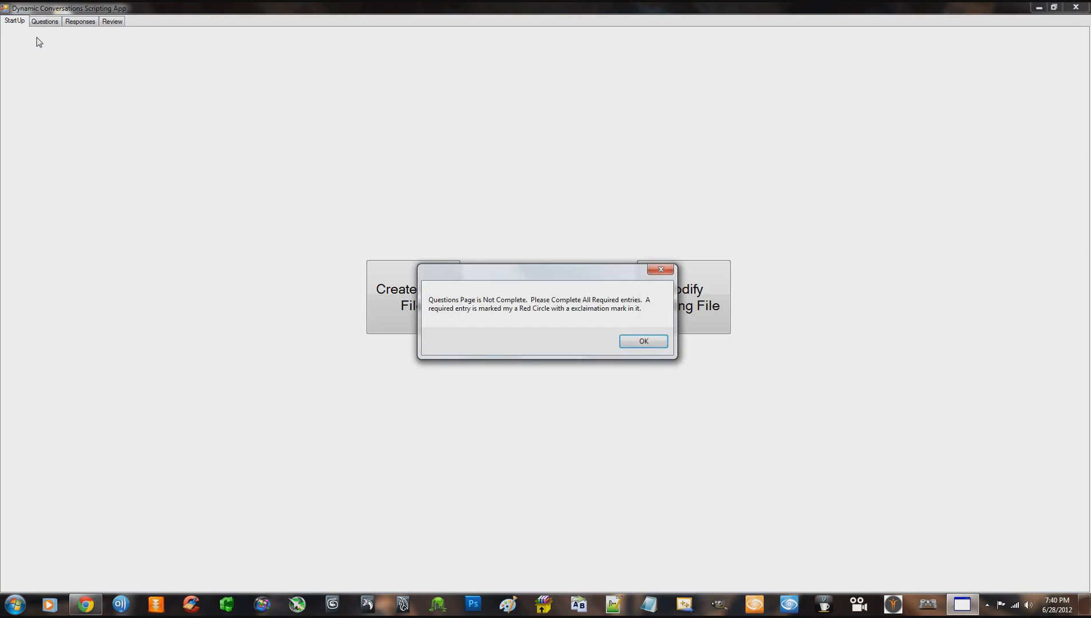
drag(530, 273, 516, 153)
drag(499, 169, 502, 205)
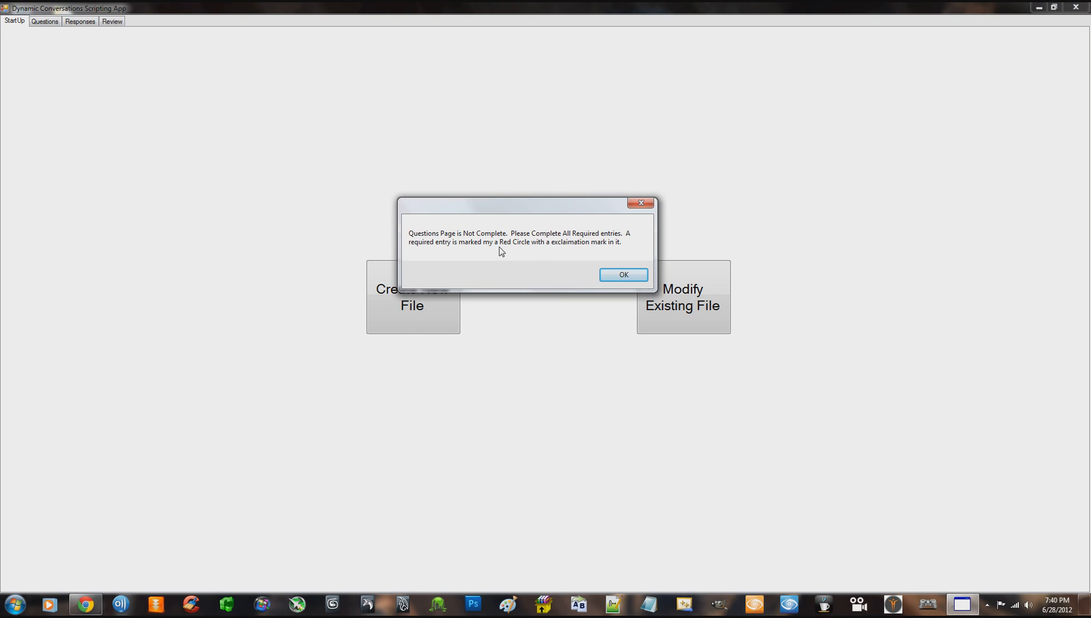
click(614, 277)
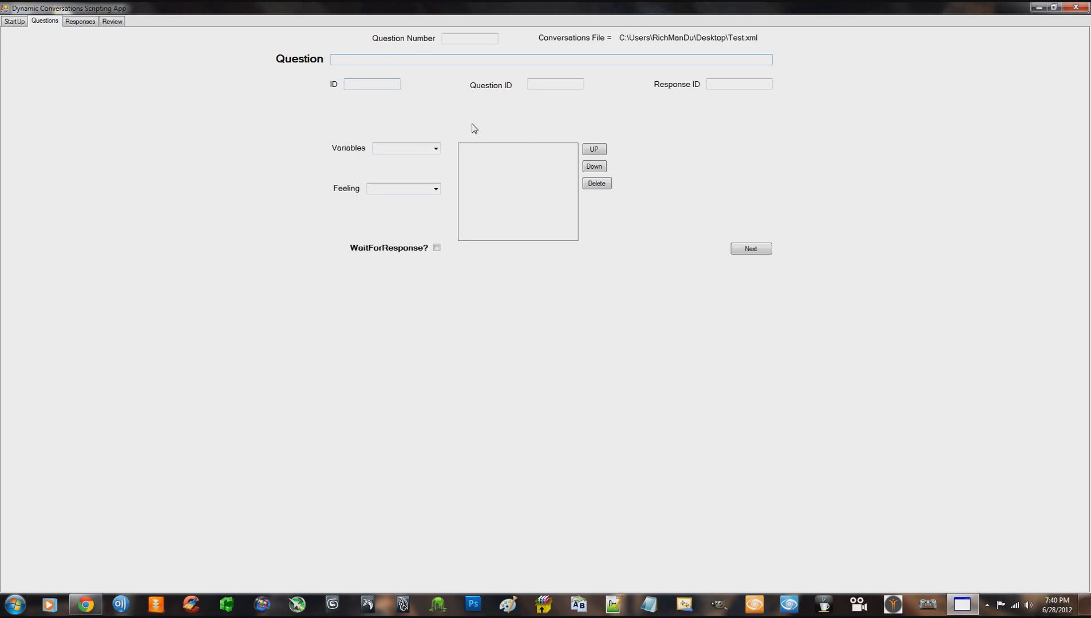
Try to continue with the blank Questions form, and enter question number 1 with the question "How are you?".
mouse_move(782, 90)
click(755, 254)
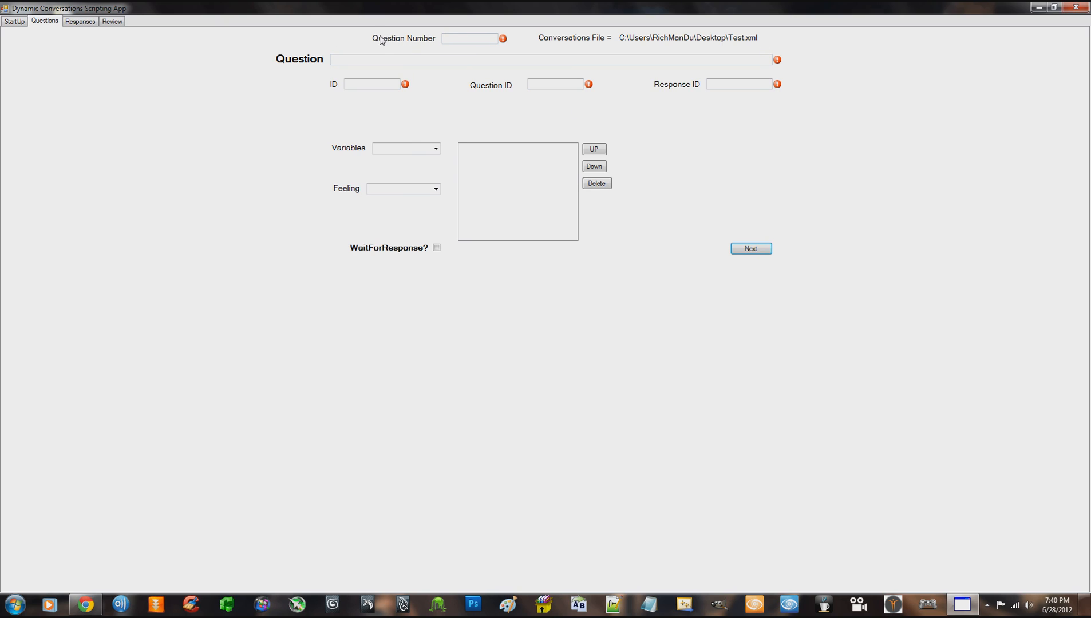
click(453, 39)
text(1)
click(392, 60)
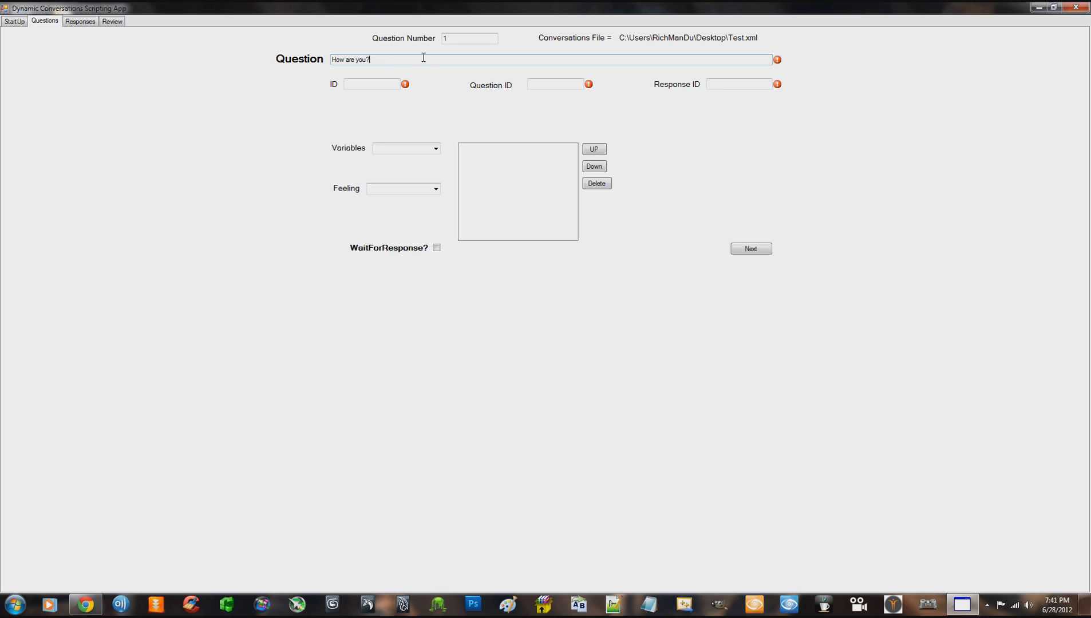
Set the question's ID, Question ID and Response ID to 1.
click(378, 83)
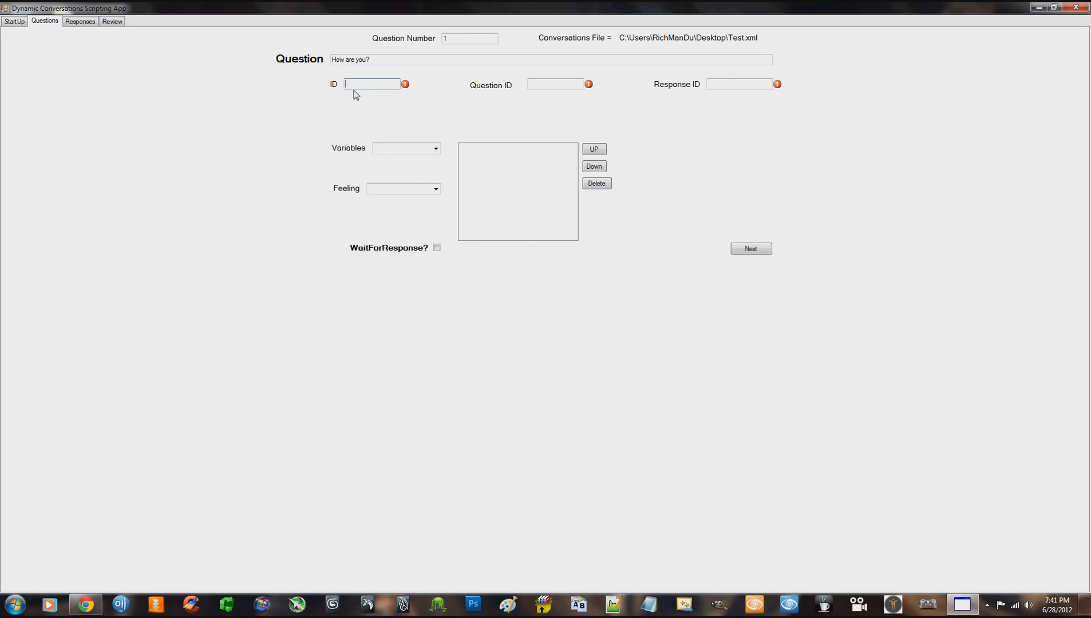
text(1)
click(445, 39)
text(1)
double_click(455, 40)
click(449, 39)
click(450, 39)
double_click(453, 40)
click(363, 87)
click(548, 82)
click(711, 85)
click(729, 85)
text(1)
Change the question to "How are you _?" and add the PlayerName variable to its variable list.
click(367, 61)
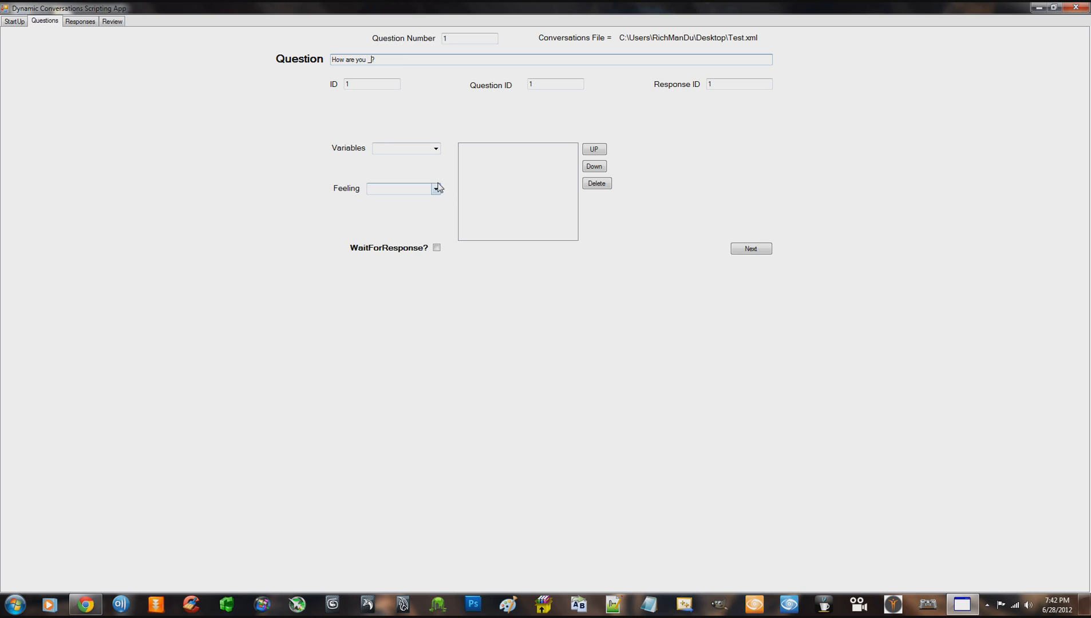
click(437, 150)
click(438, 150)
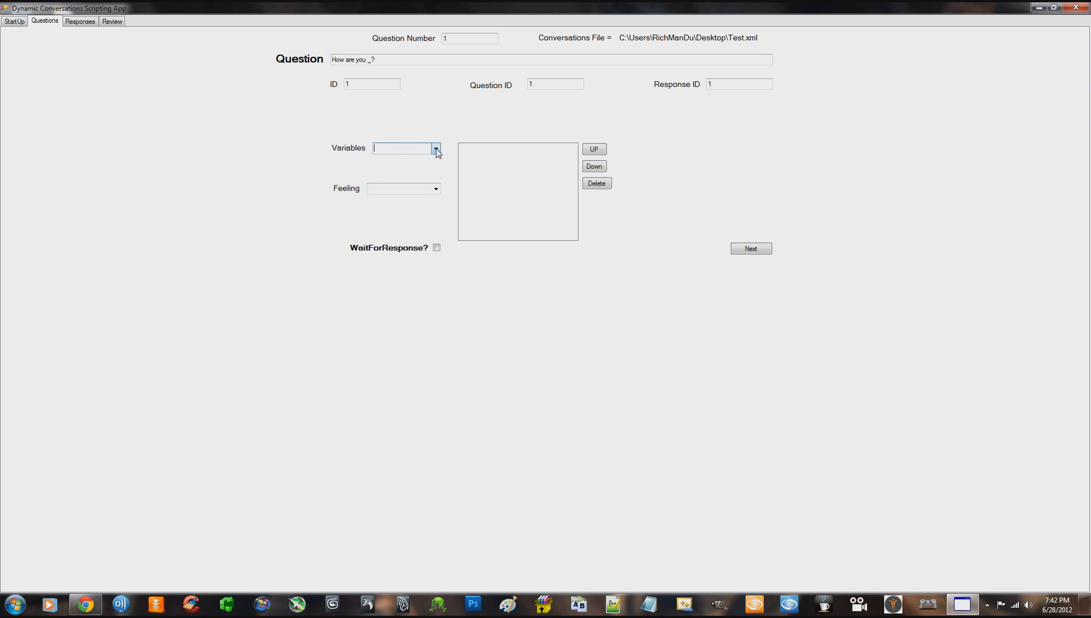
click(436, 150)
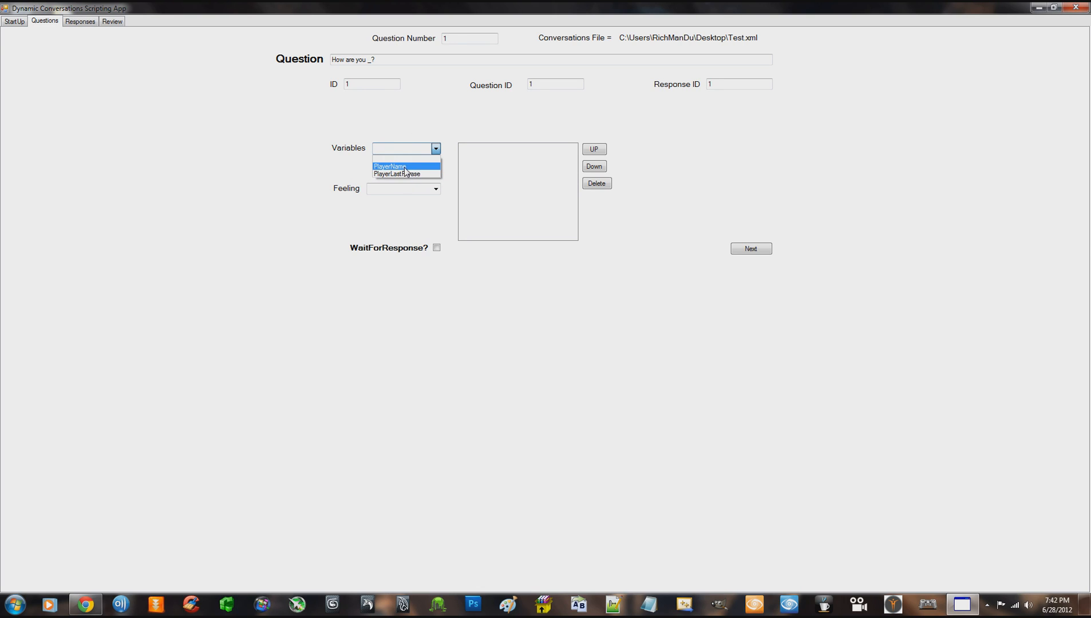
click(404, 166)
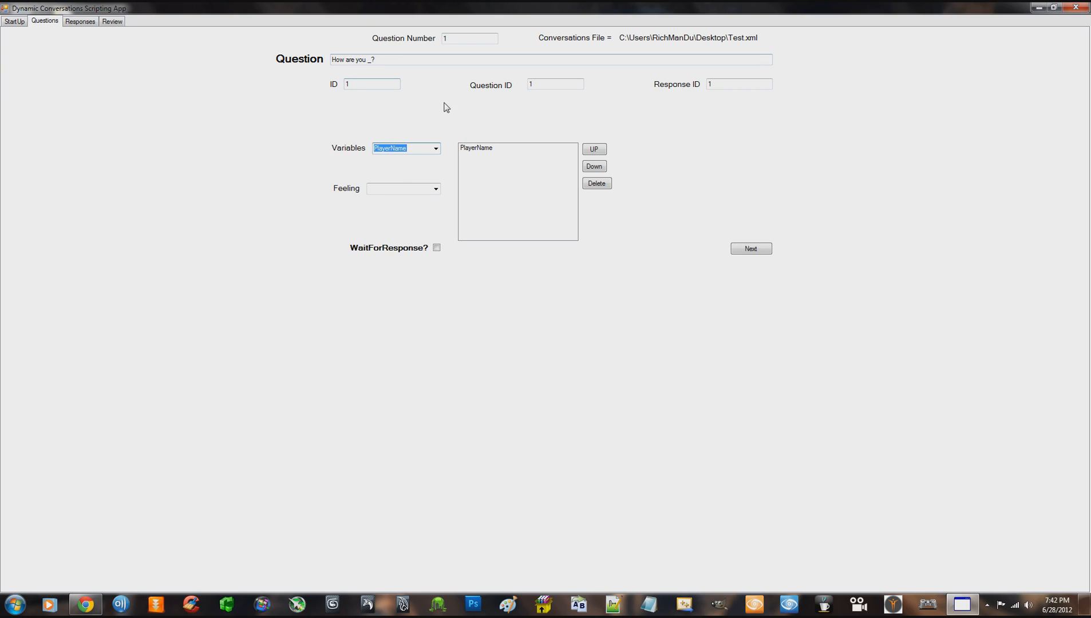
Add PlayerLastPhrase as a second variable for the question.
click(373, 59)
text(?)
click(435, 148)
click(411, 170)
click(437, 149)
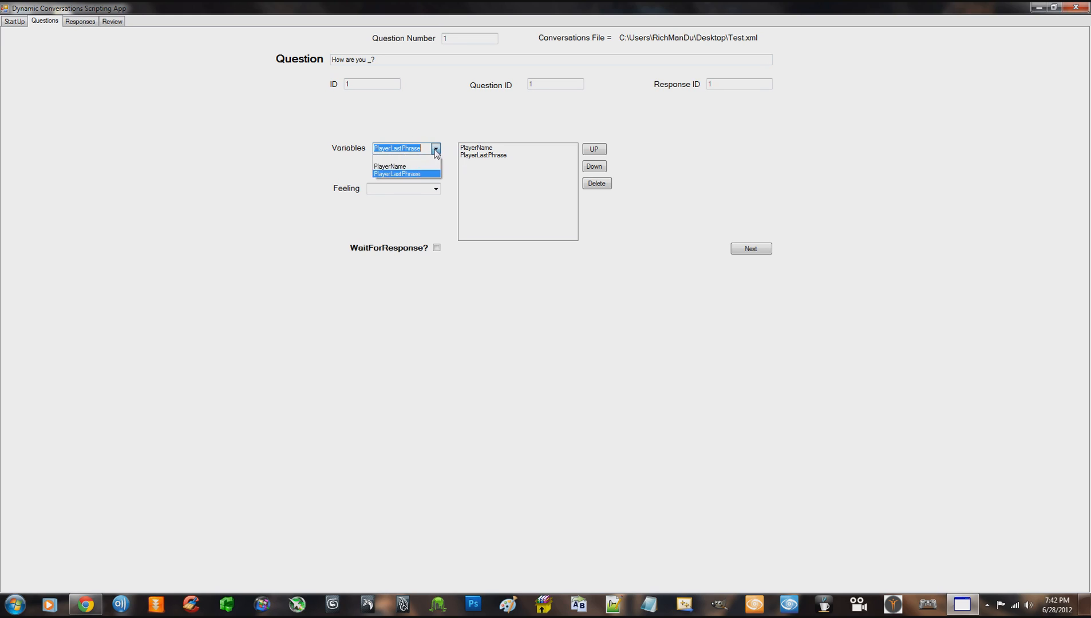
click(446, 136)
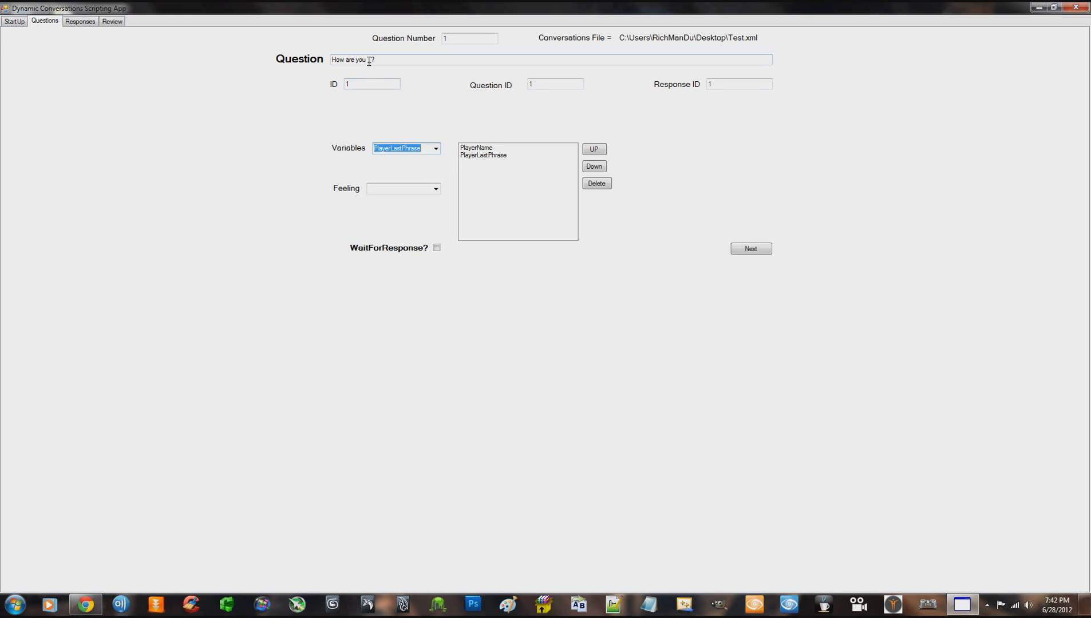
Examine the order of the PlayerName and PlayerLastPhrase entries in relation to the question's underscore placeholder.
click(436, 149)
click(438, 150)
click(476, 157)
click(488, 149)
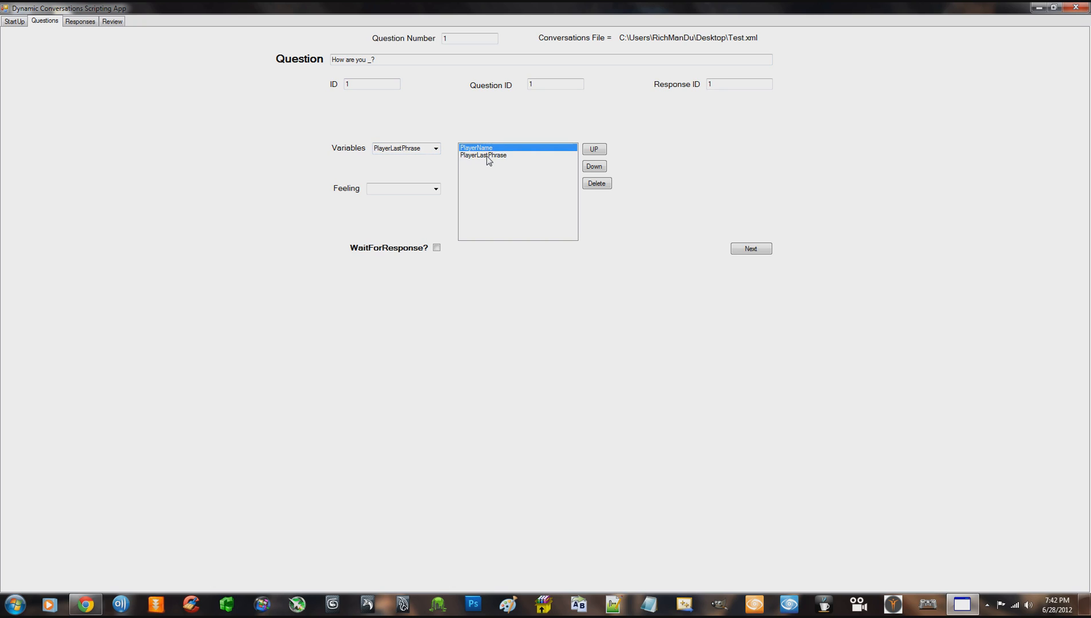
click(489, 159)
click(483, 149)
click(481, 155)
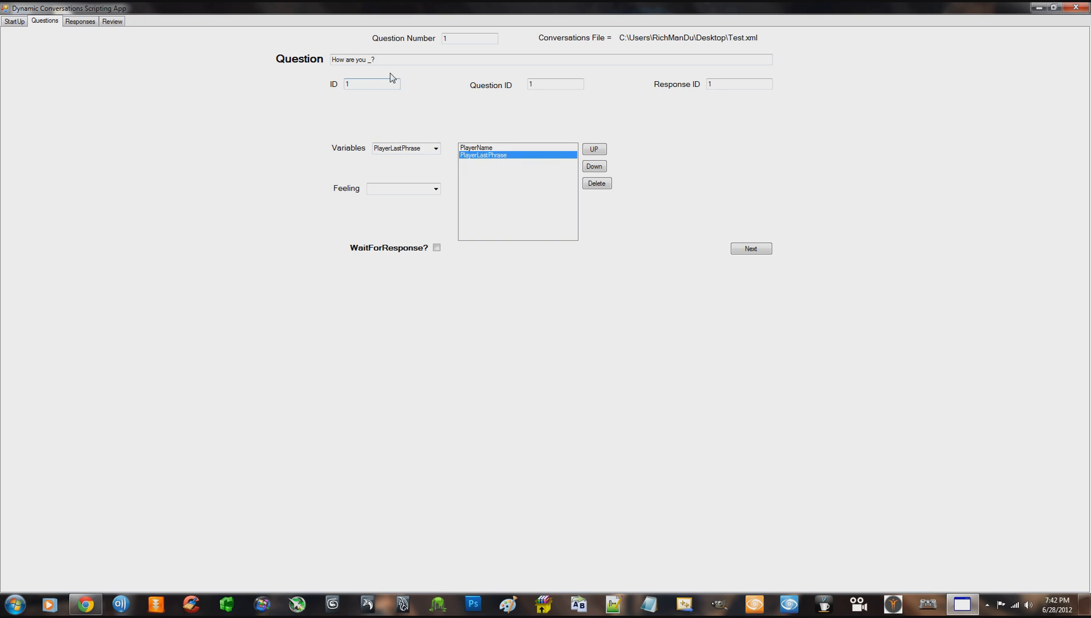
click(480, 147)
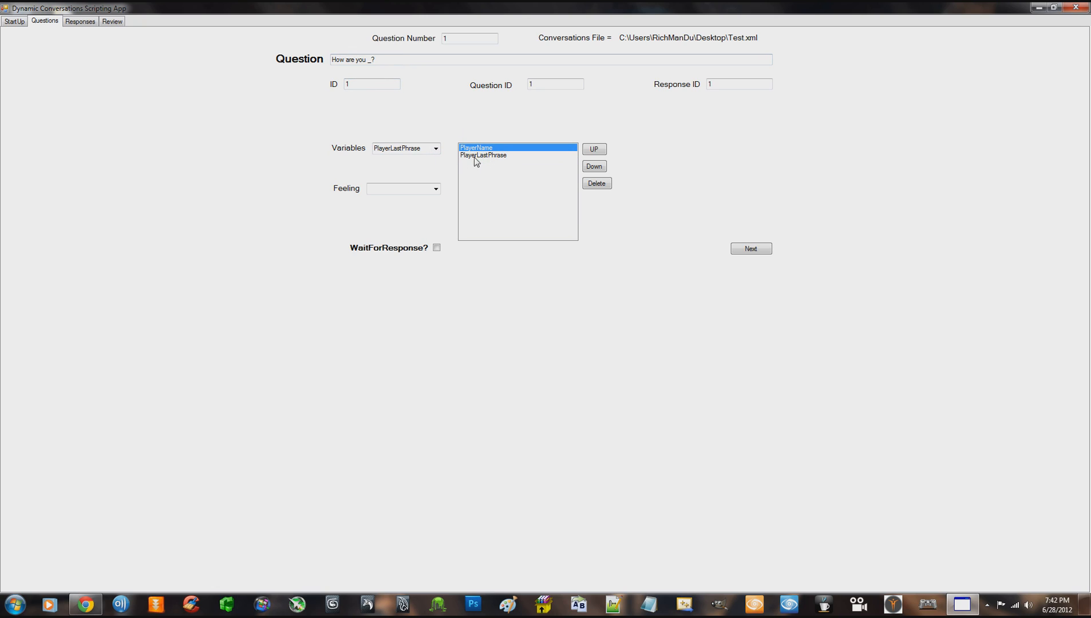
Reorder the variable list up and down, ending with PlayerLastPhrase above PlayerName.
click(482, 156)
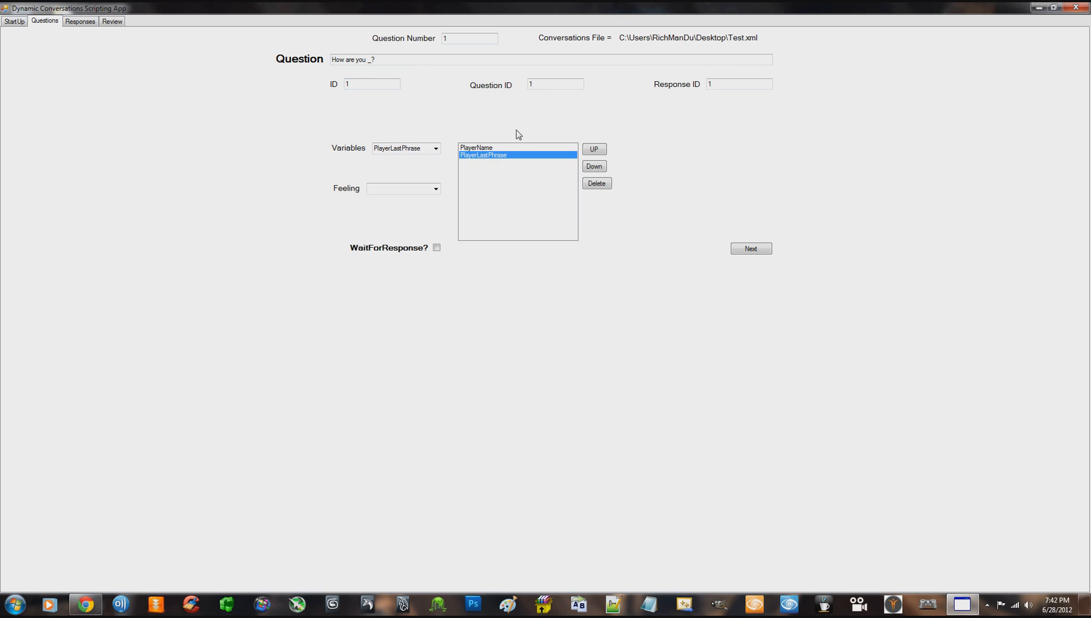
click(590, 151)
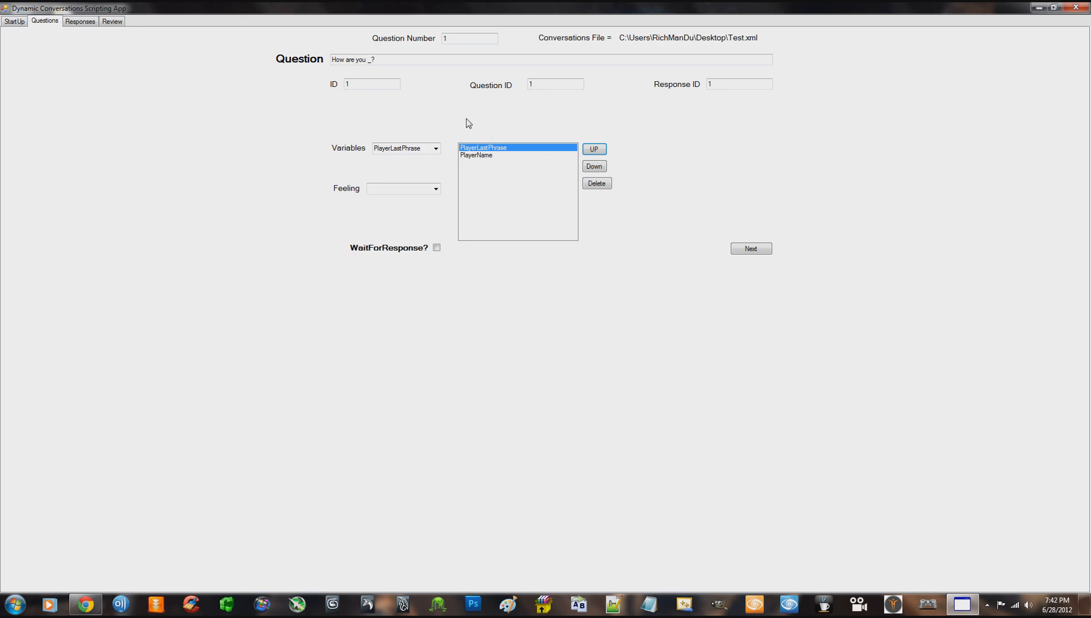
click(594, 166)
click(594, 149)
click(594, 166)
click(593, 152)
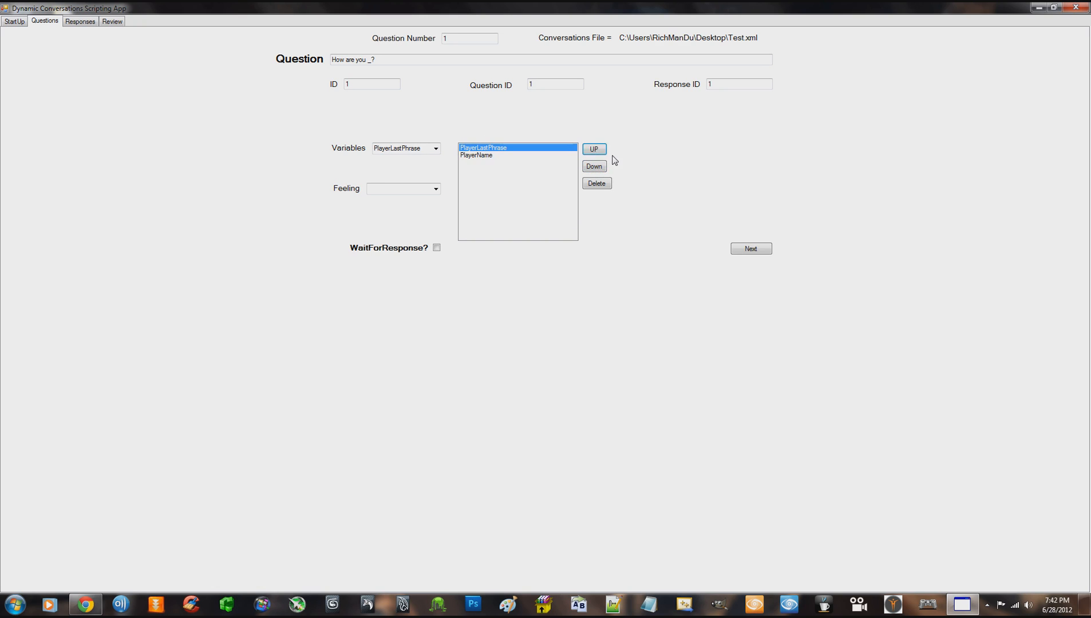
Delete PlayerLastPhrase and PlayerName from the variable list, and reset the Variables selection to blank.
click(601, 188)
click(487, 150)
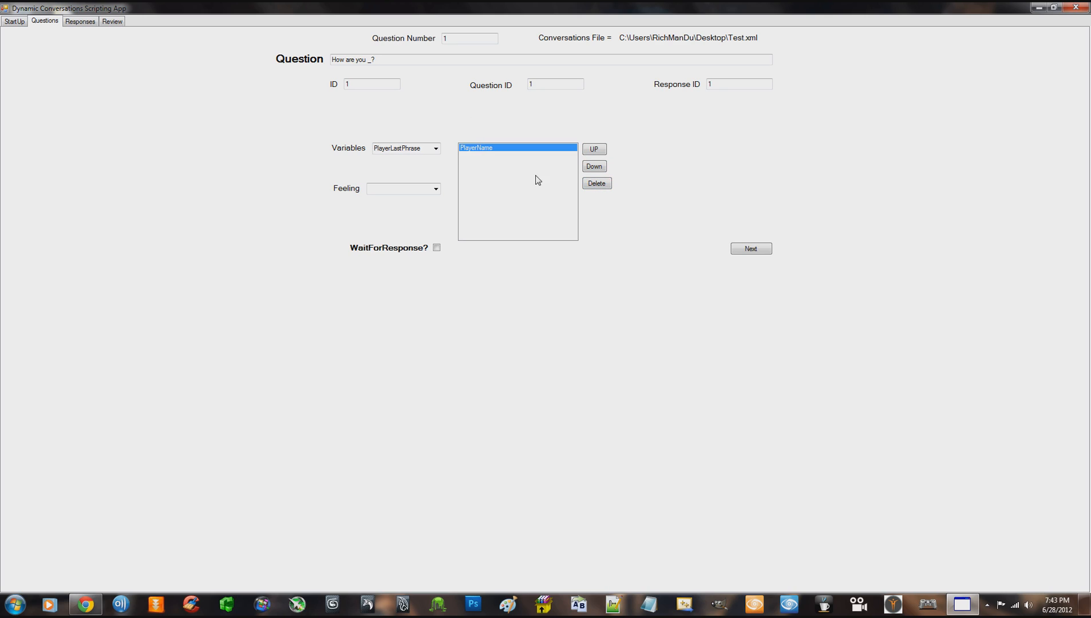
click(596, 184)
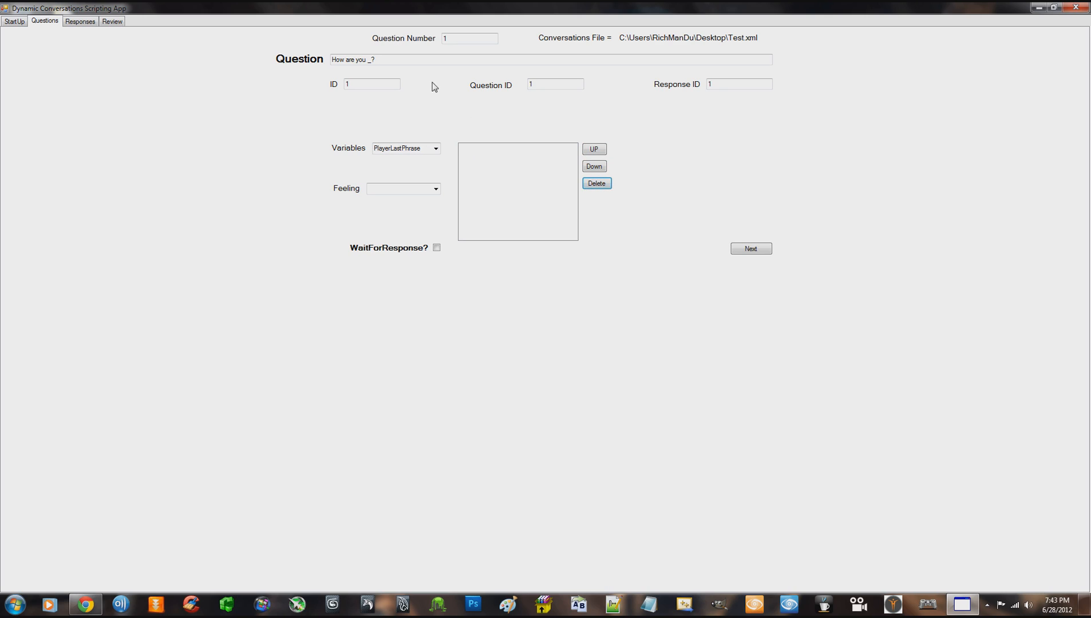
click(435, 149)
click(418, 160)
Set the question's Feeling to Happy and enable WaitForResponse.
click(436, 189)
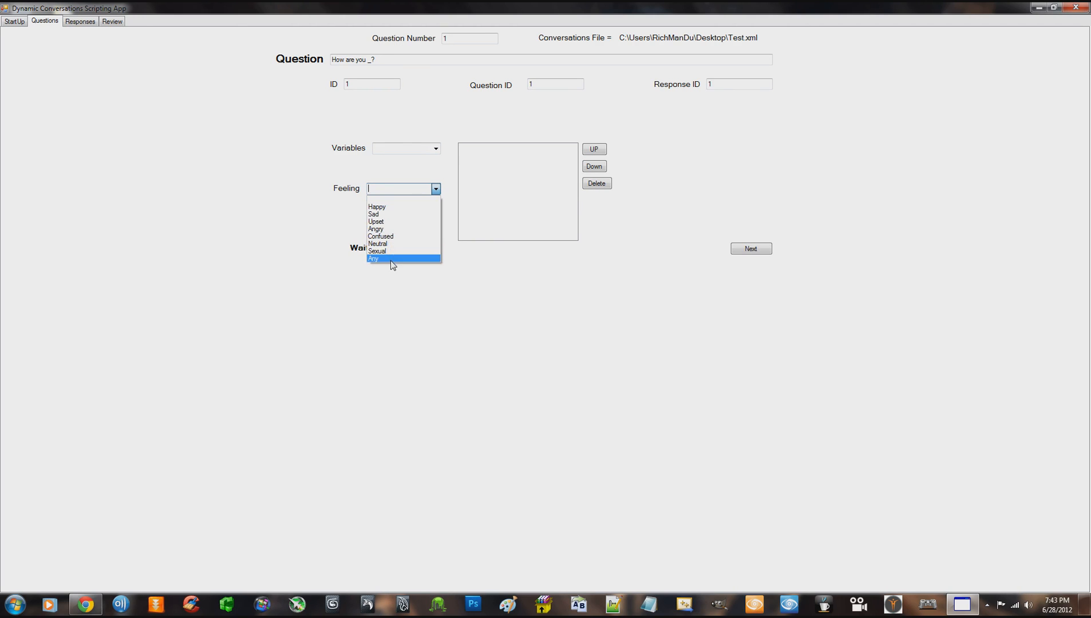
click(380, 207)
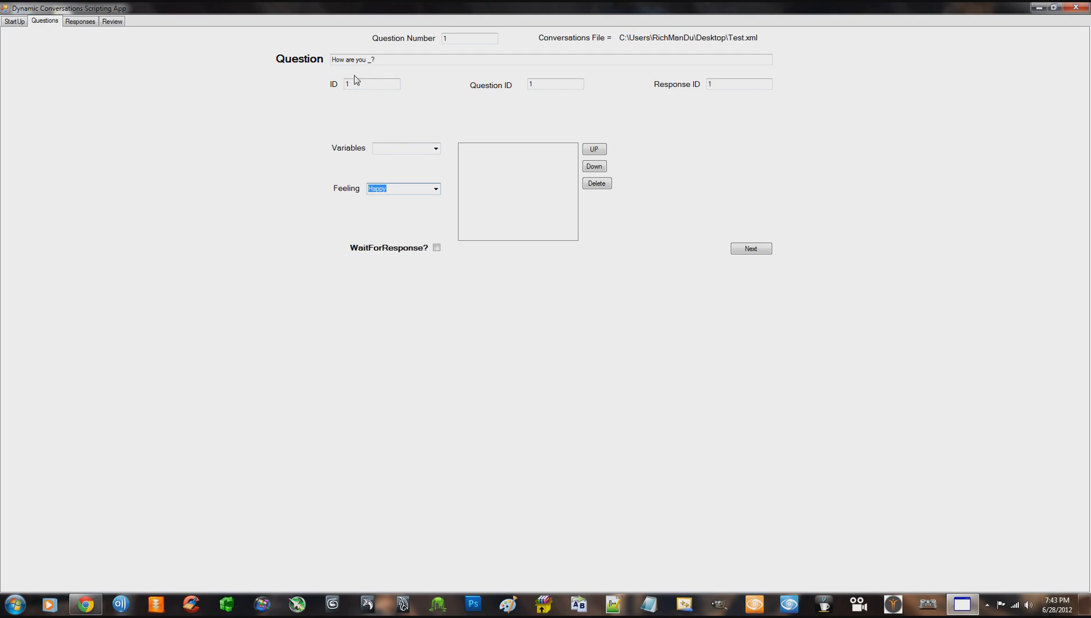
click(436, 248)
click(437, 248)
click(436, 249)
click(437, 248)
Remove the underscore placeholder so the question reads "How are you?", and continue to the Responses page.
click(460, 39)
click(382, 63)
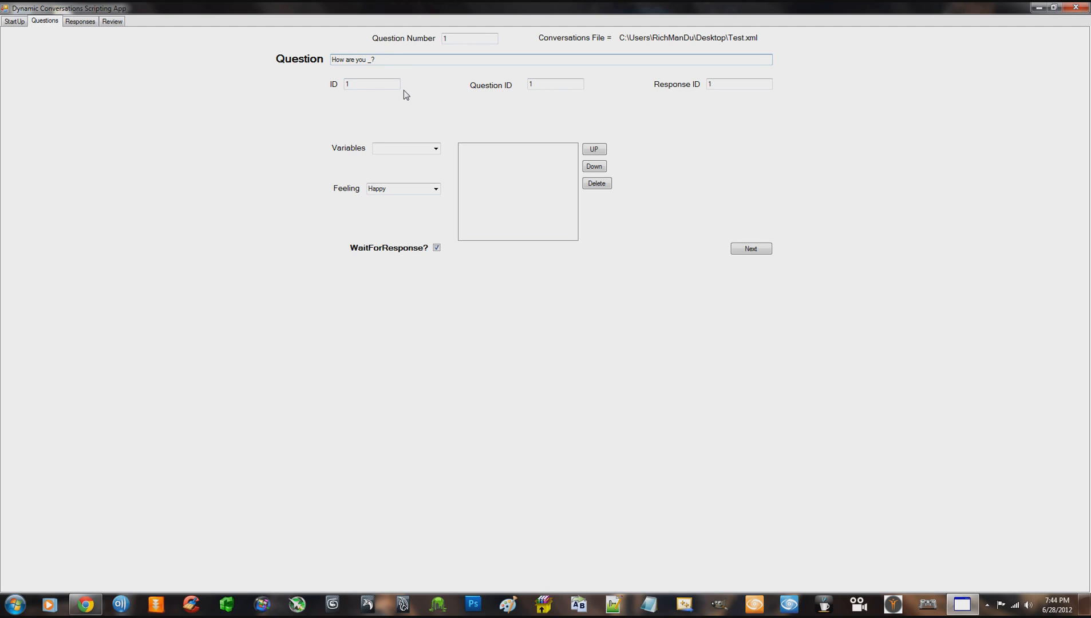
key(BackSpace)
key(BackSpace)
click(363, 86)
click(718, 84)
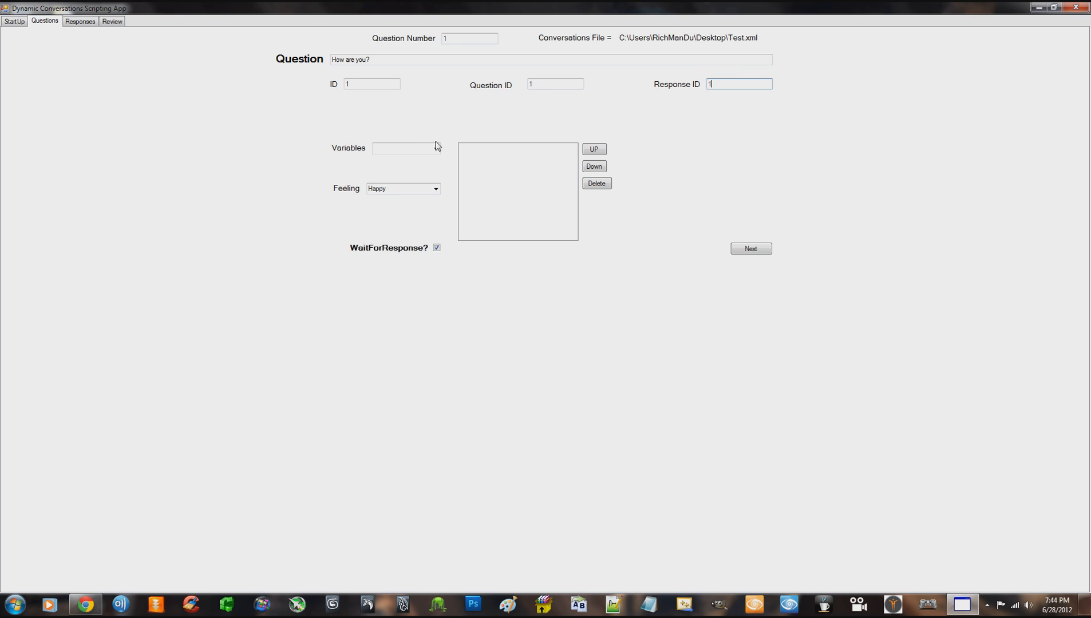
click(739, 251)
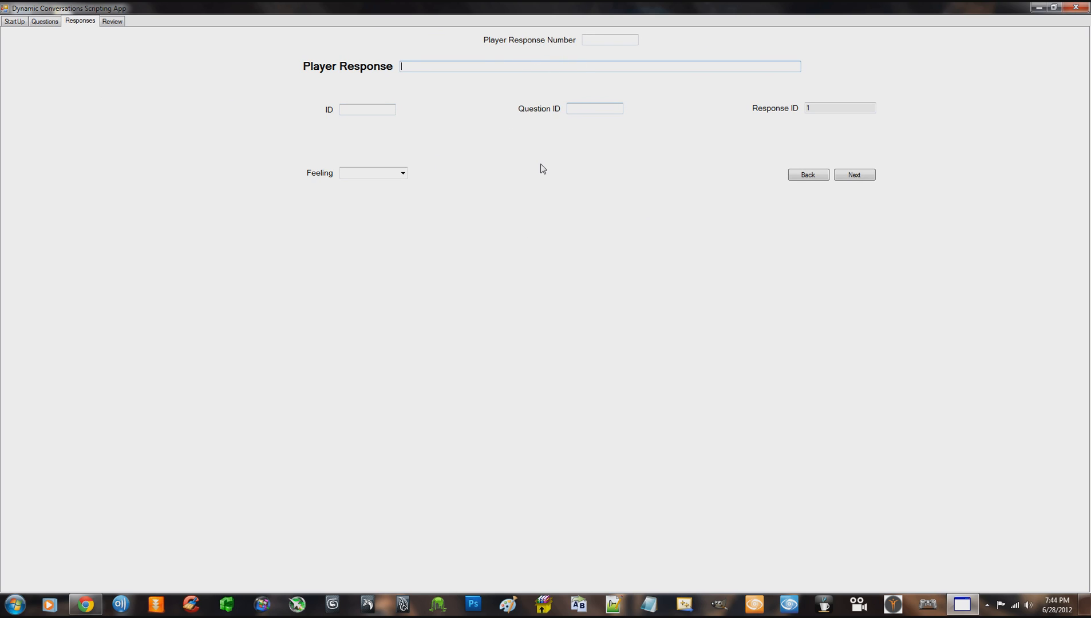
Enter player response number 1 with the response text "not too bad".
click(604, 39)
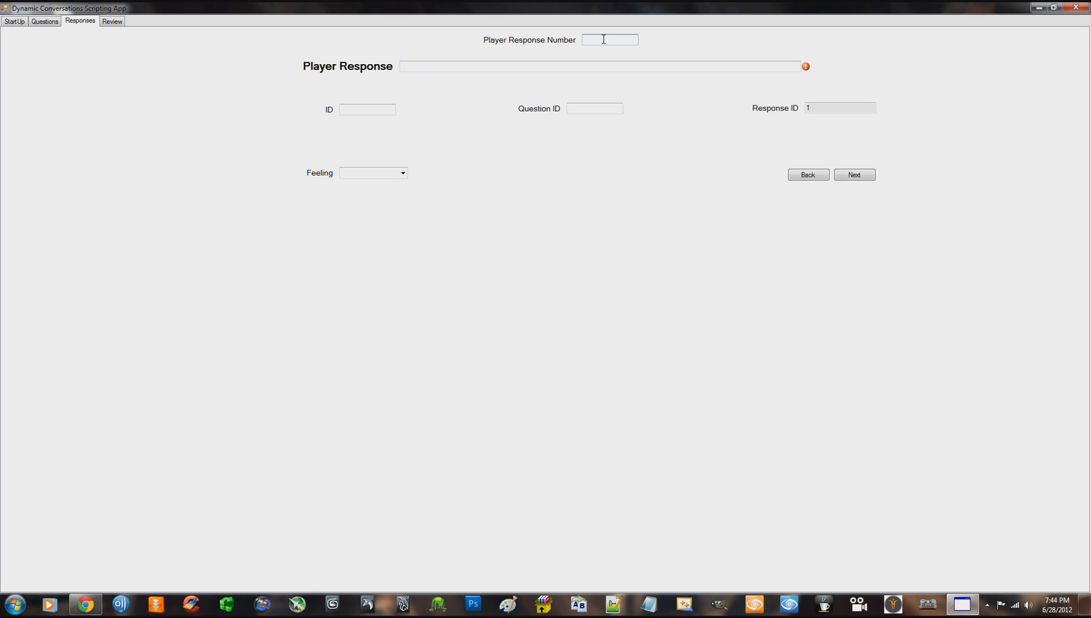
click(486, 66)
mouse_move(806, 66)
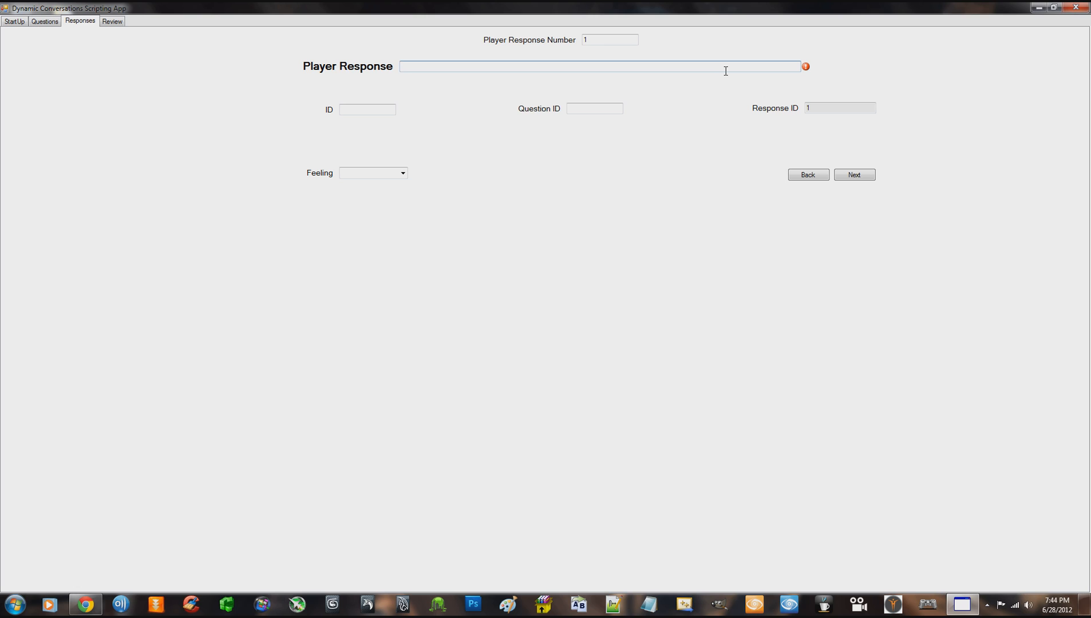
text(not too bad)
Try to edit the Response ID of the player response.
click(810, 108)
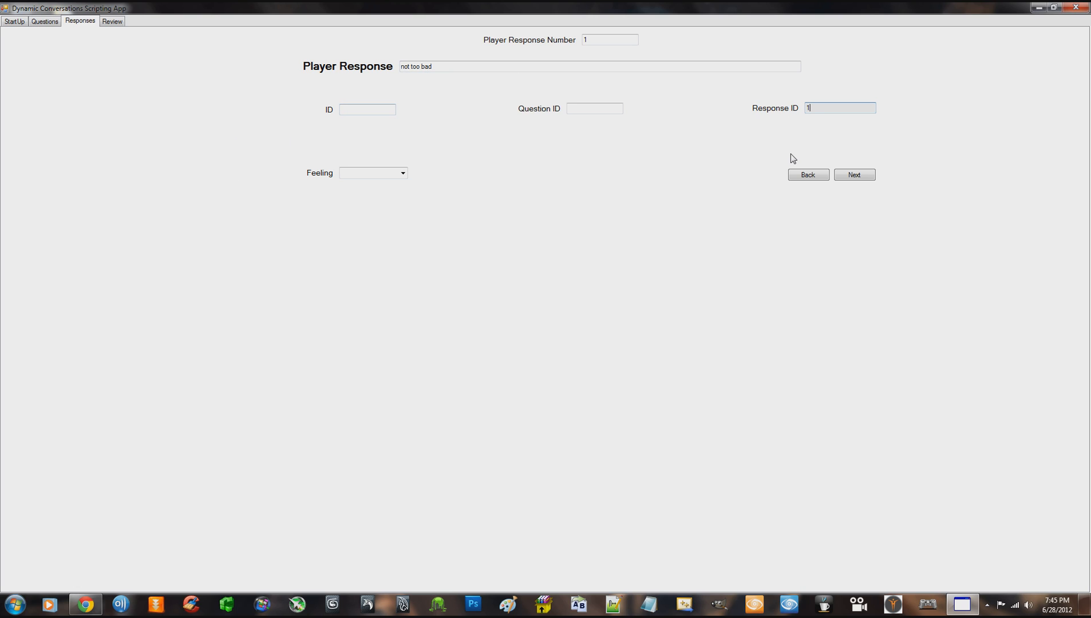
drag(817, 106, 802, 109)
click(817, 109)
click(822, 110)
click(819, 109)
click(821, 110)
Set the player response's ID to 1, try 1 as its Question ID, and dismiss the resulting message.
click(367, 110)
click(369, 110)
text(1)
click(605, 111)
text(1)
click(375, 109)
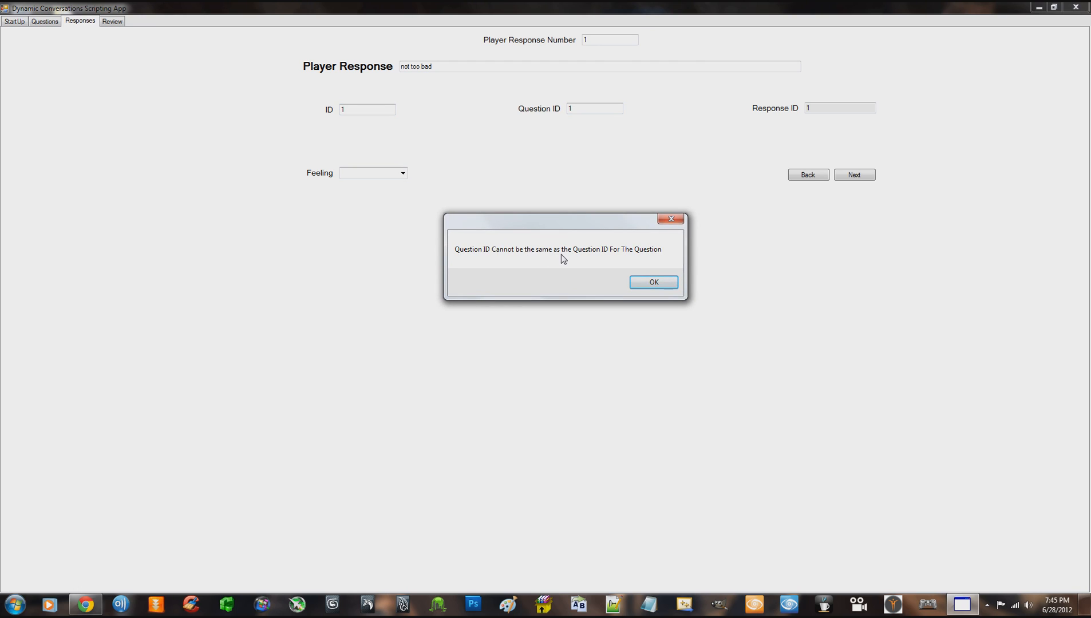
click(652, 283)
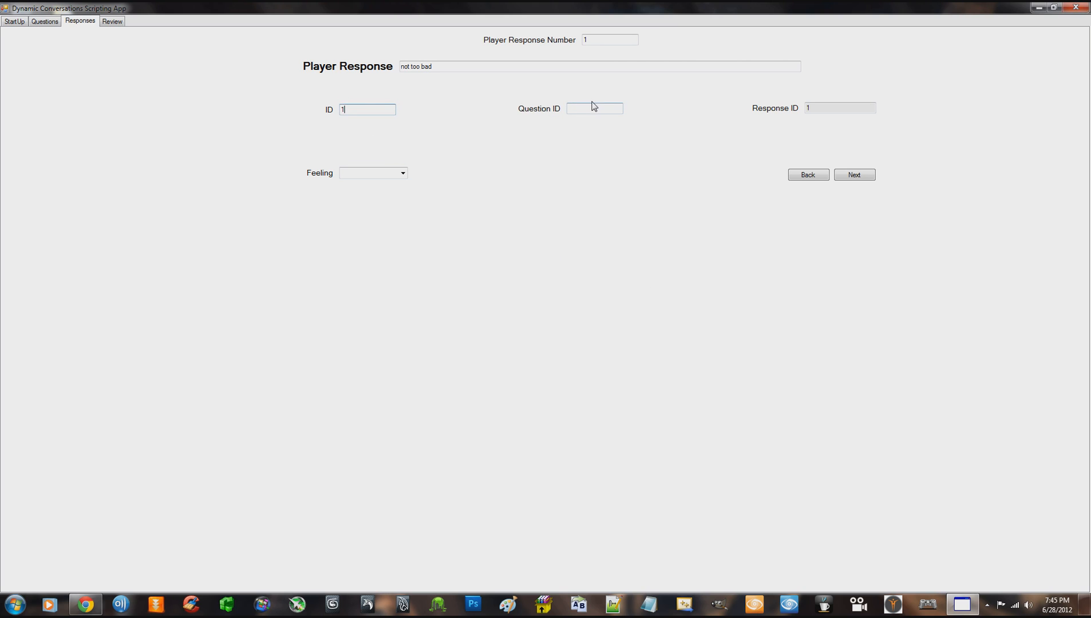
Check the IDs on the Questions page, try Question ID 1 for the response again, and dismiss the message.
click(47, 23)
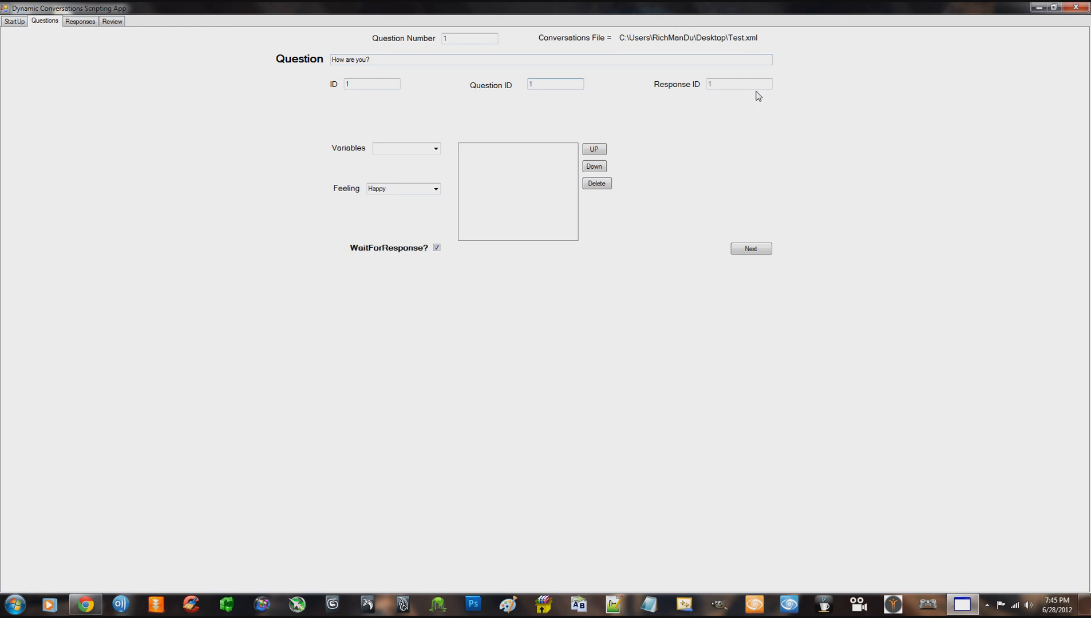
click(72, 24)
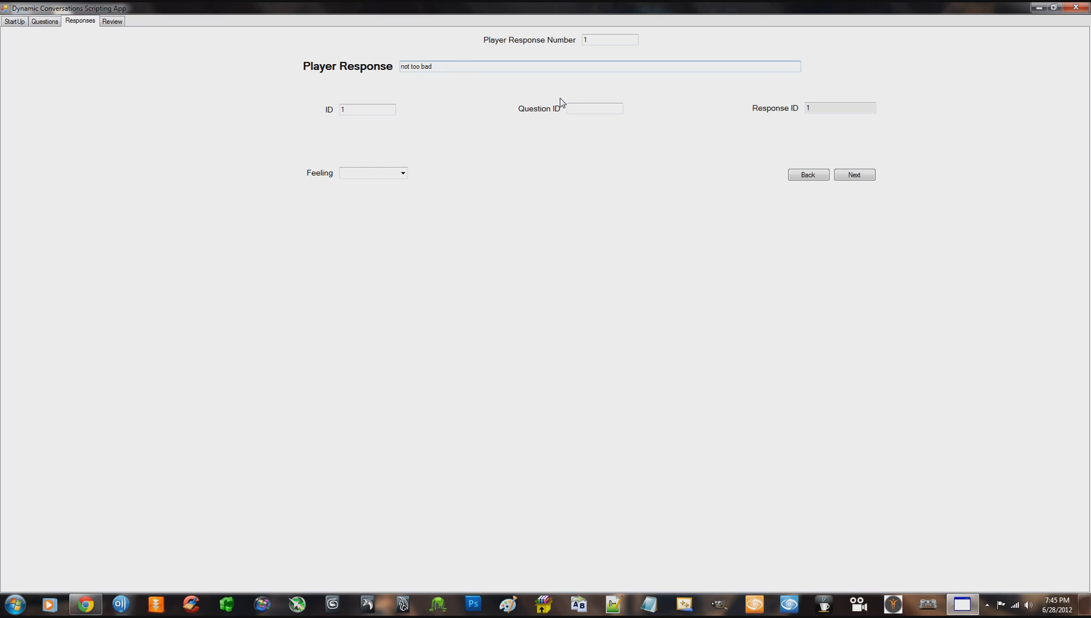
text(1)
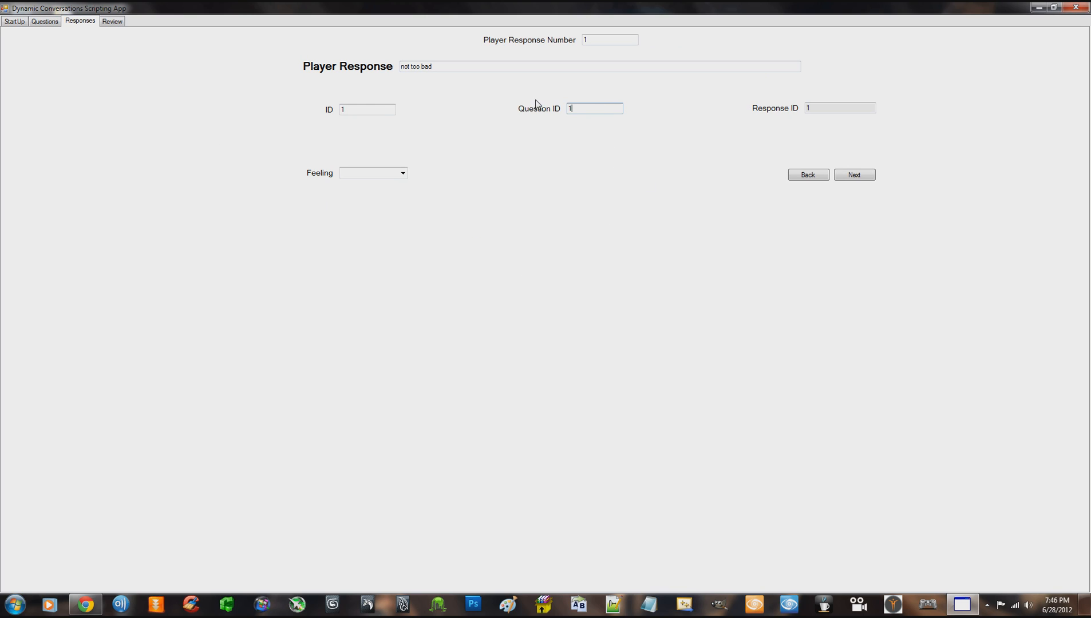
click(584, 110)
click(369, 111)
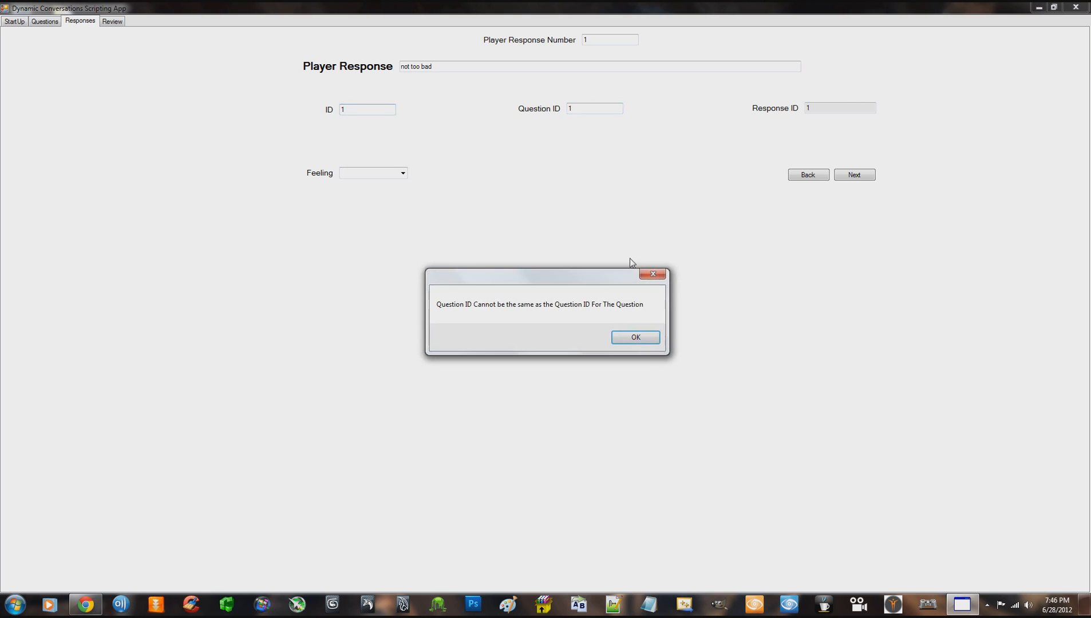
click(636, 338)
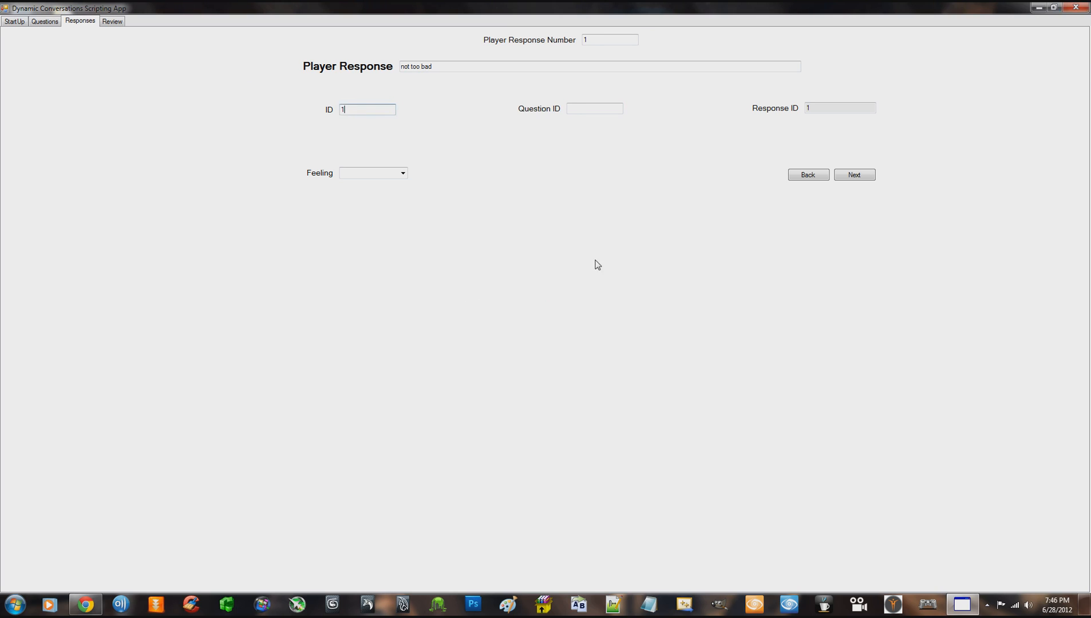
Set the player response's Question ID to 2.
click(578, 109)
key(BackSpace)
text(2)
Set the player response's Feeling to Happy and continue to the Review page.
click(404, 173)
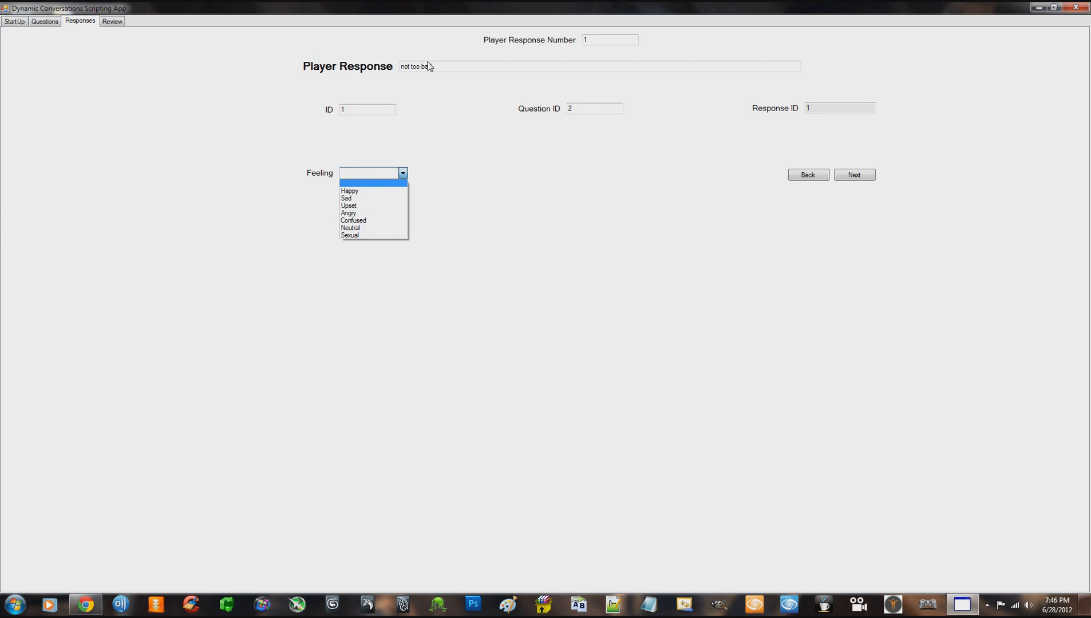
click(354, 191)
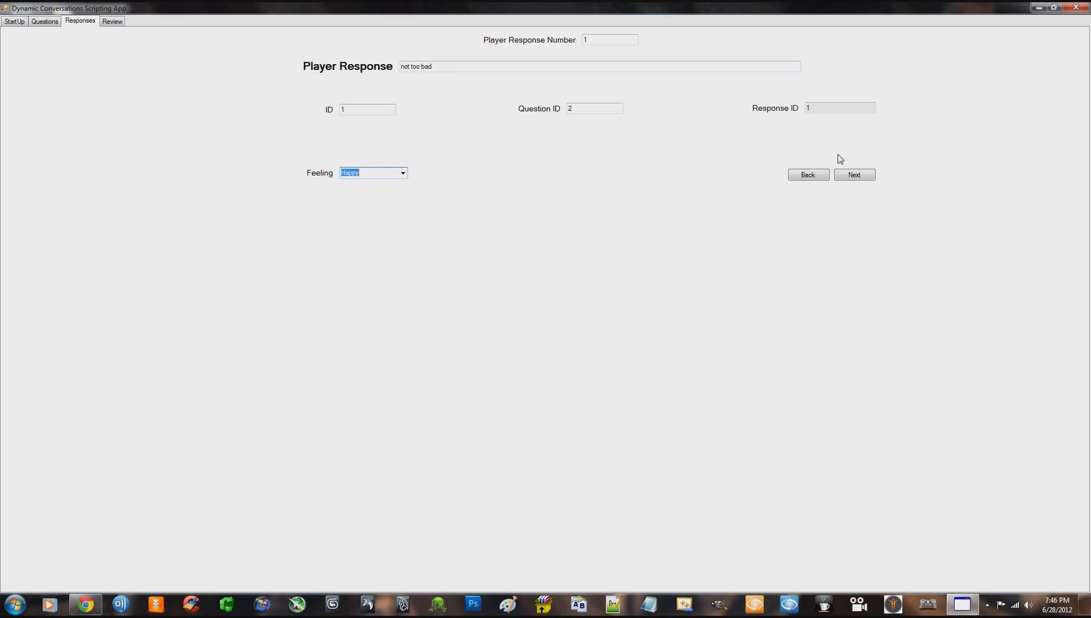
click(854, 177)
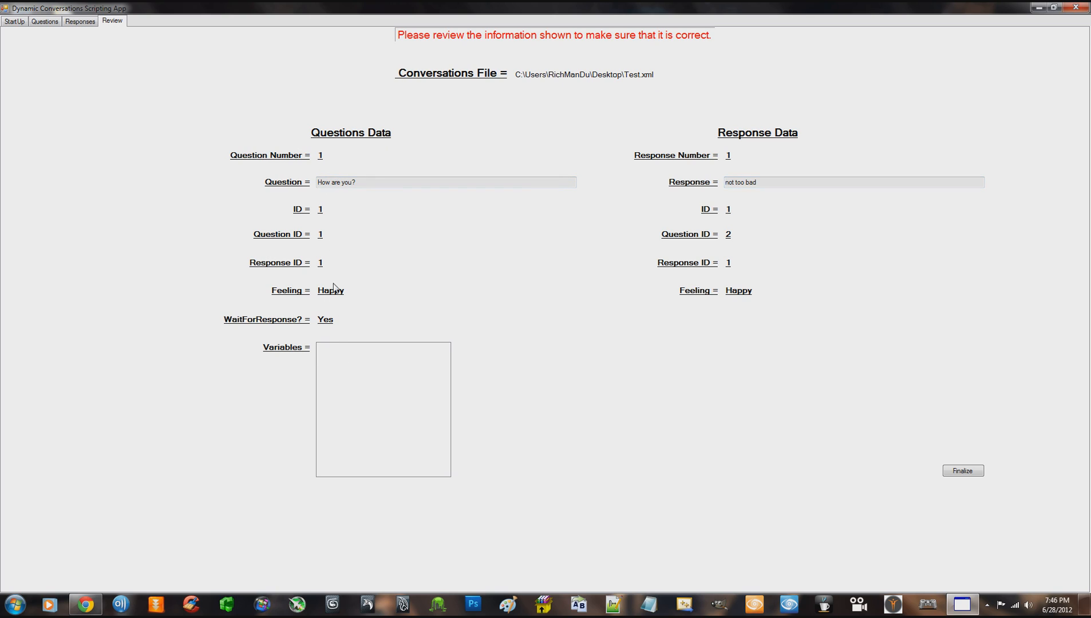
Check the Question and Response texts and the Variables box on the Review page.
drag(759, 184, 726, 186)
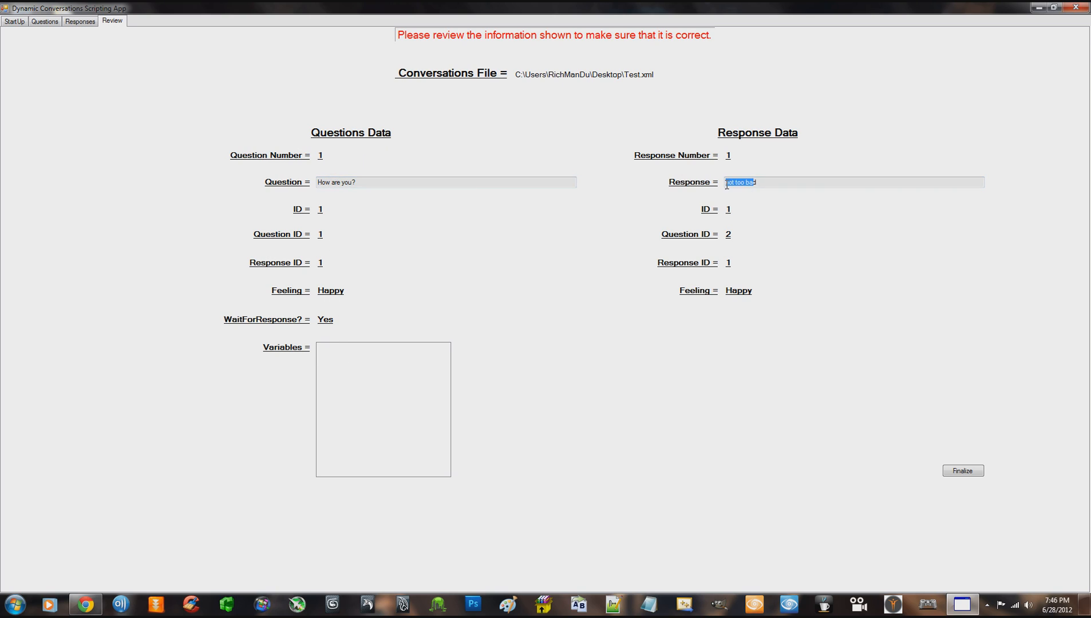
click(418, 183)
drag(341, 183, 483, 190)
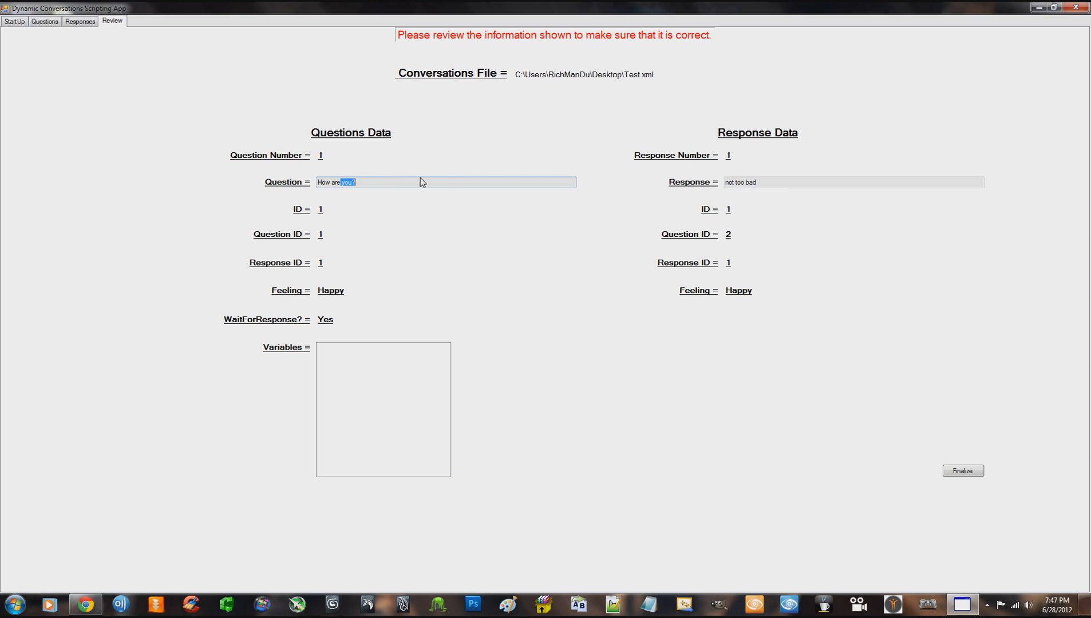
mouse_move(340, 183)
mouse_down()
mouse_move(326, 183)
mouse_move(358, 183)
mouse_move(331, 183)
mouse_up()
click(370, 181)
click(336, 370)
drag(759, 182, 727, 182)
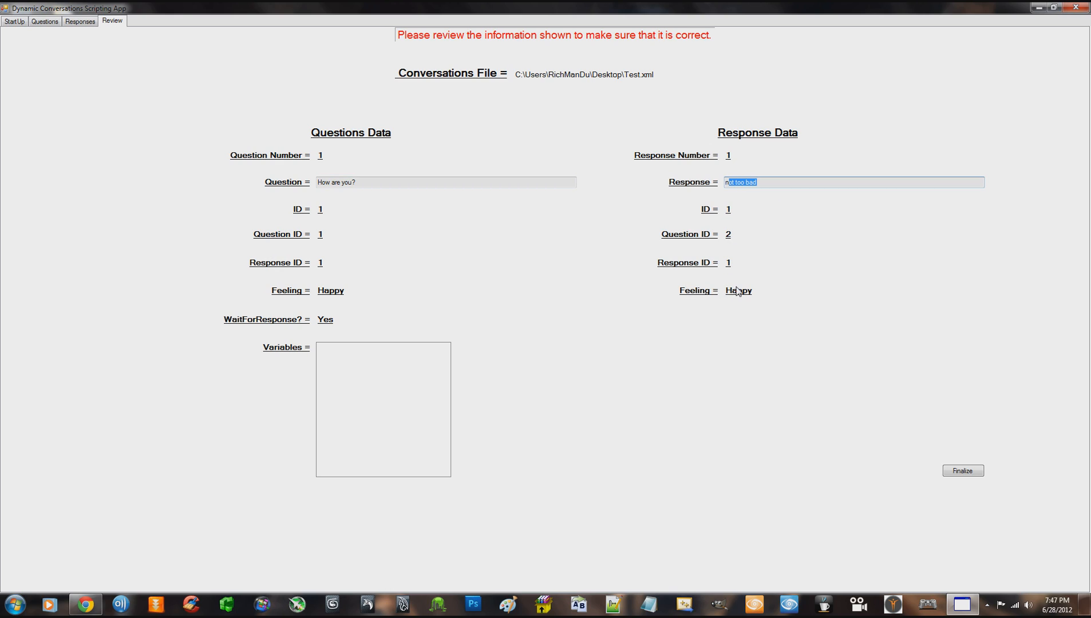
drag(770, 183, 719, 188)
click(770, 182)
Open Test.xml from the desktop, examine its tags before finalizing, and return to the maximized Review page.
double_click(564, 8)
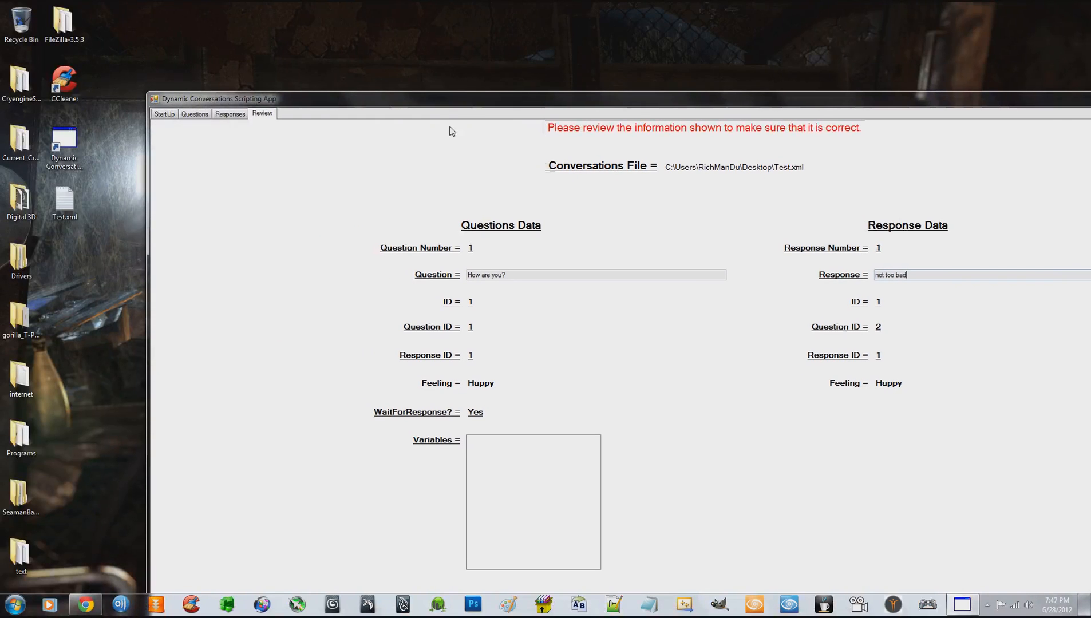
double_click(76, 200)
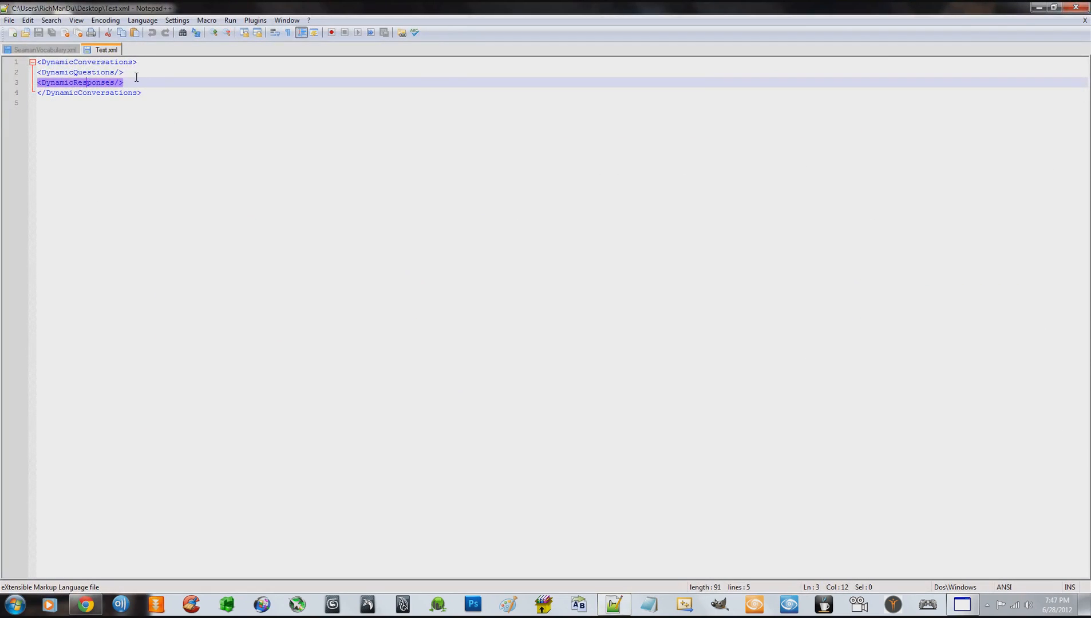
click(86, 63)
click(86, 74)
click(87, 85)
click(89, 93)
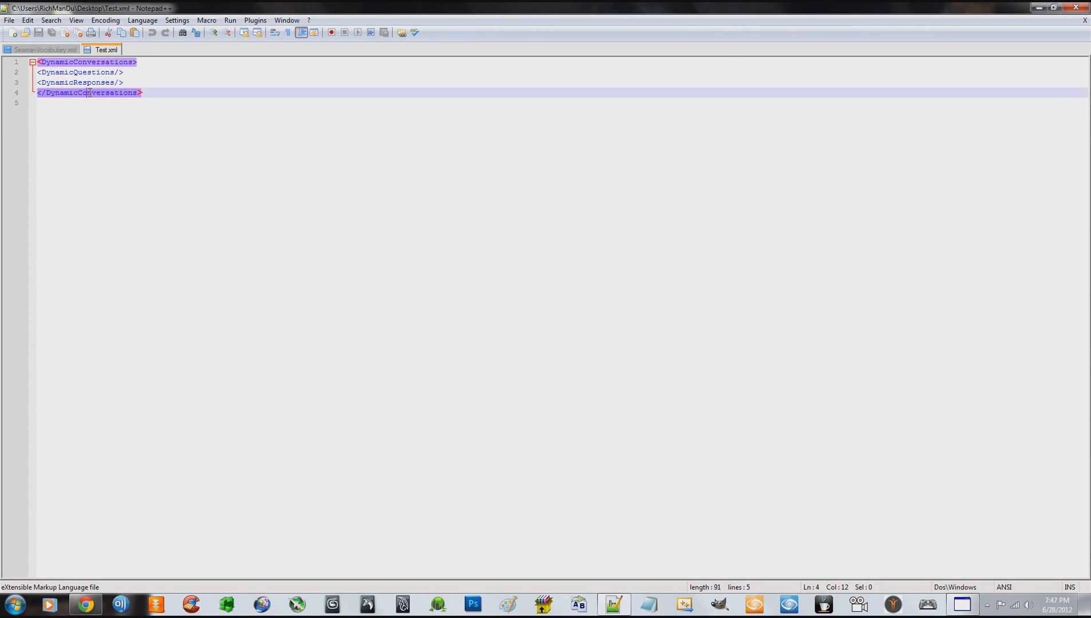
click(1076, 7)
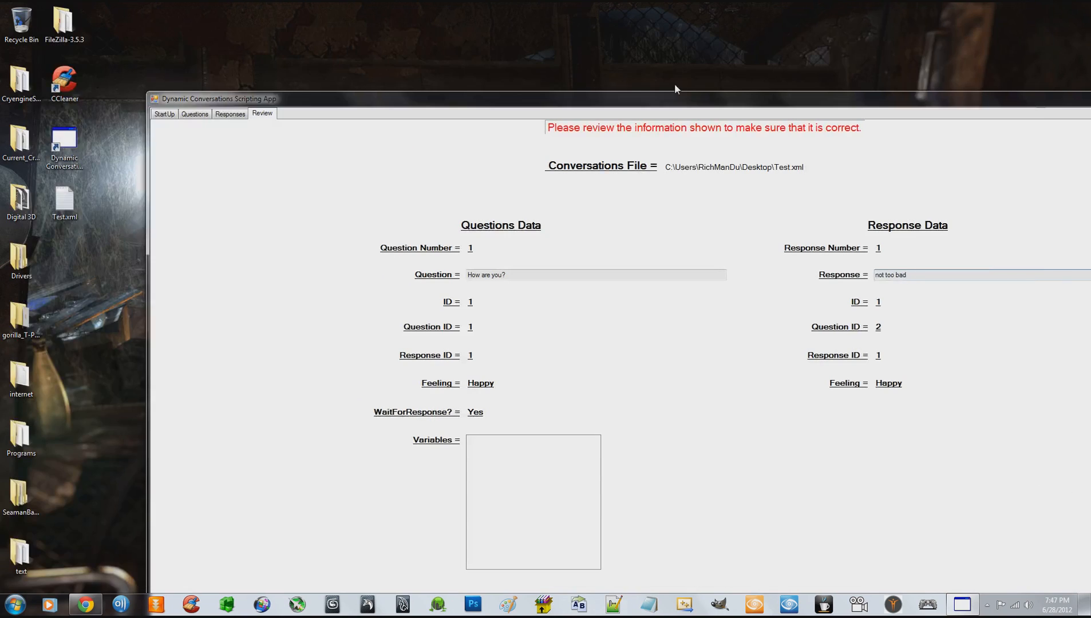
double_click(667, 99)
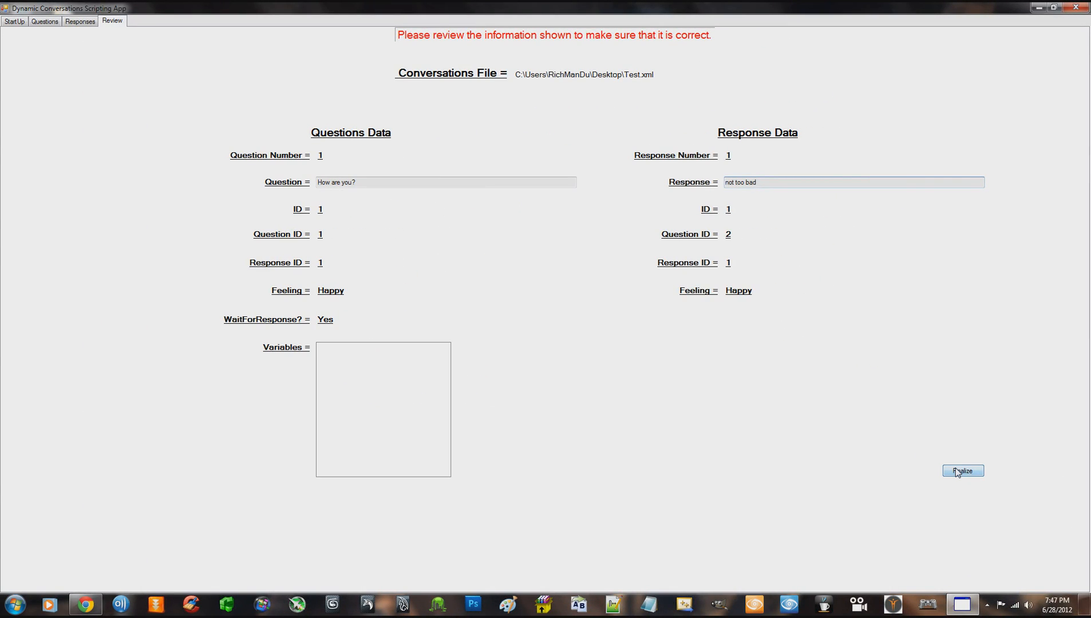
Finalize the reviewed entries and open Test.xml from the desktop.
click(959, 472)
drag(505, 8, 786, 121)
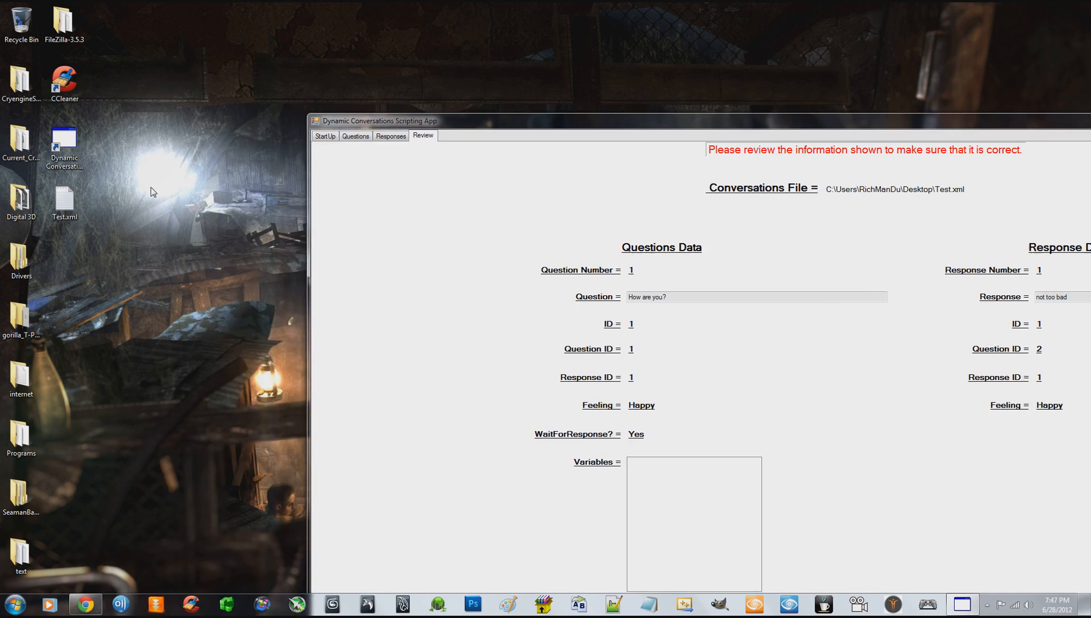
double_click(62, 198)
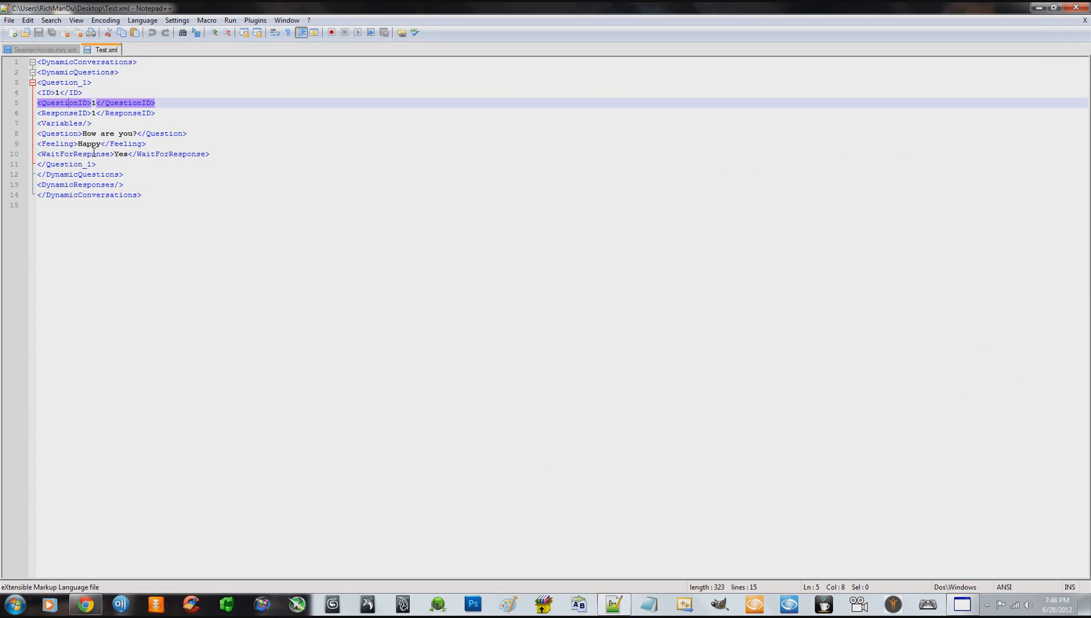
Examine the Question, Feeling and WaitForResponse lines and the DynamicResponses tag in Test.xml.
click(197, 135)
click(182, 144)
click(230, 155)
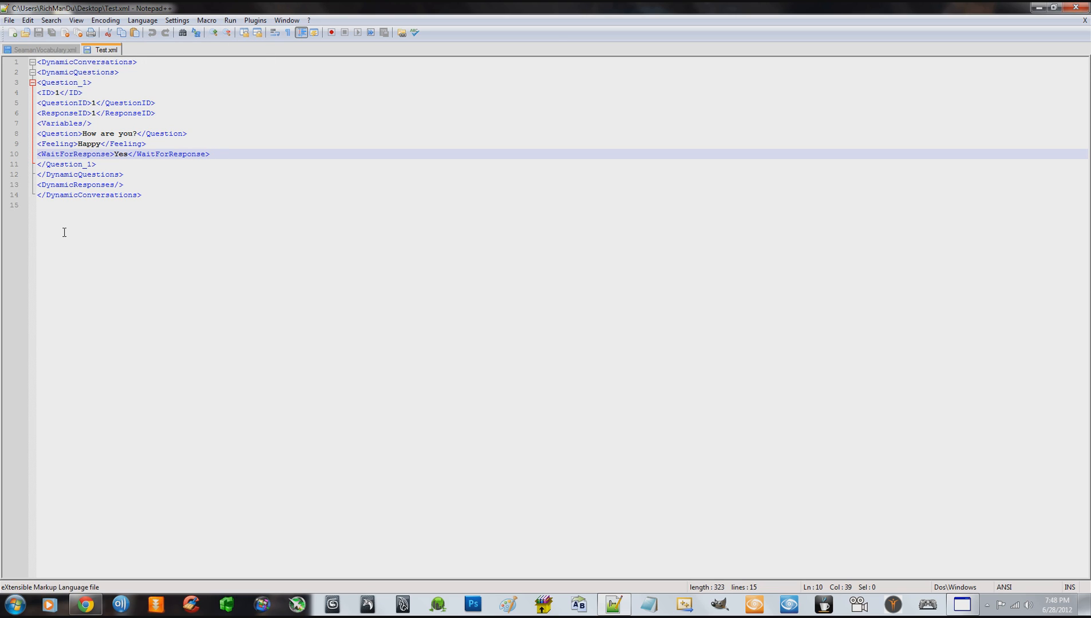
click(83, 184)
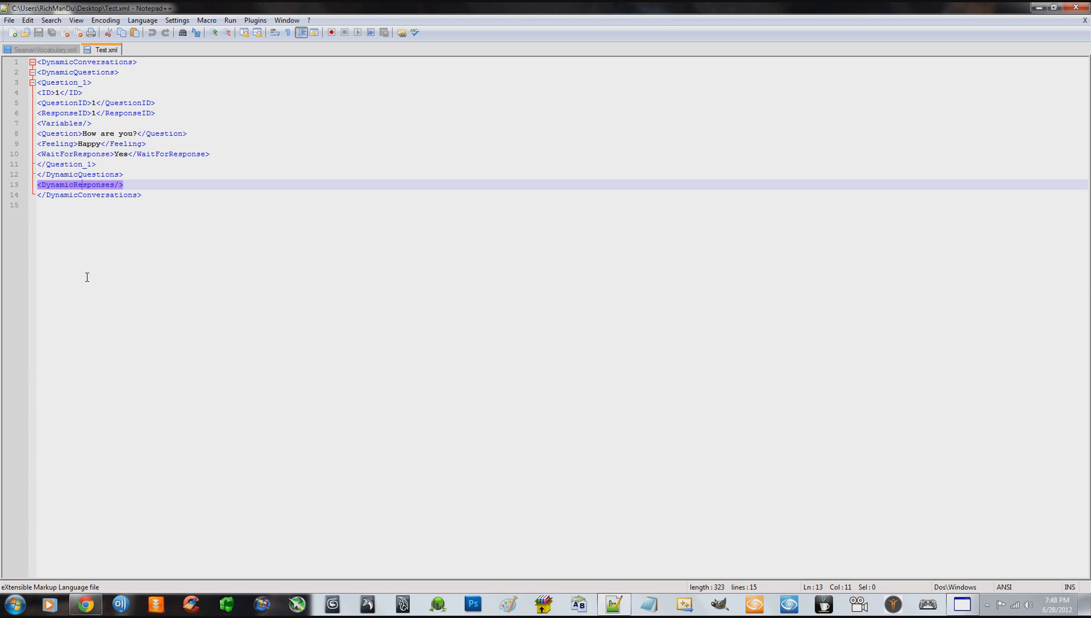
click(137, 187)
click(138, 179)
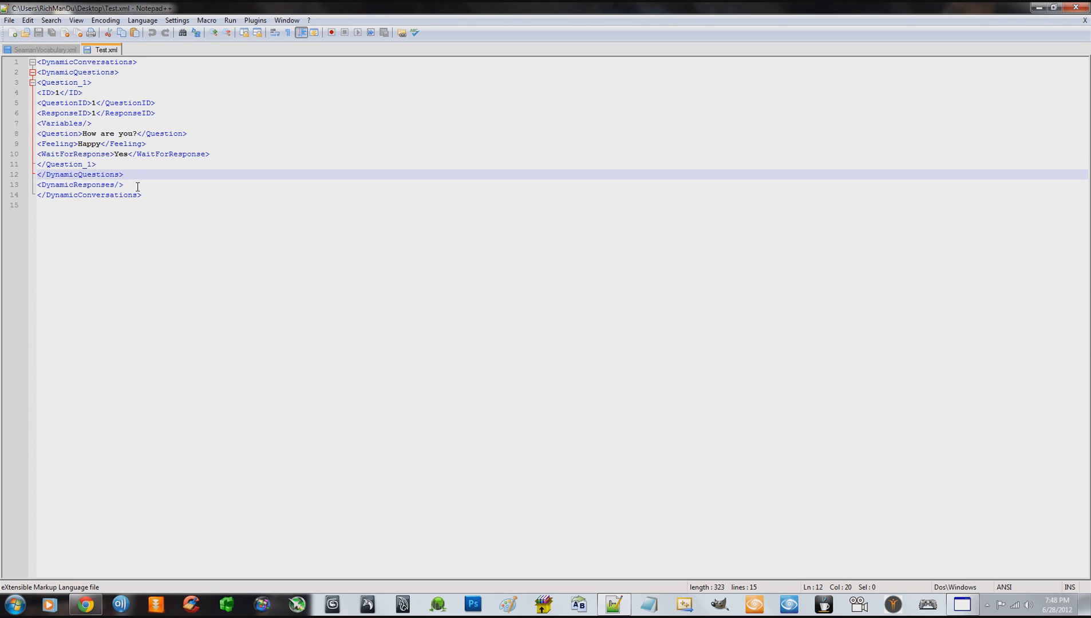
click(137, 188)
click(138, 174)
click(114, 165)
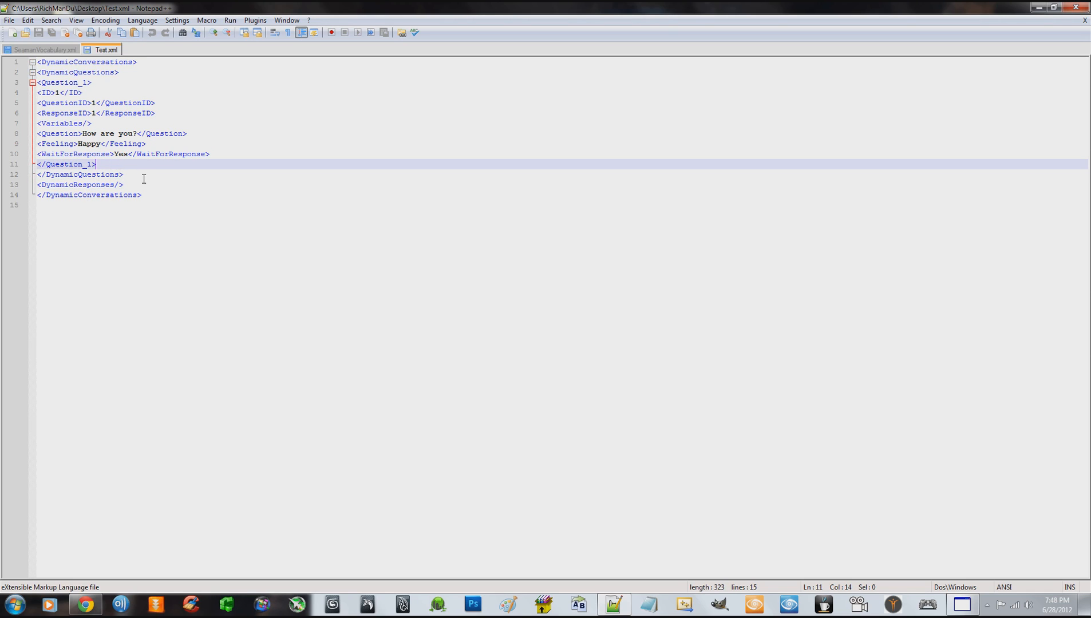
click(143, 178)
click(138, 192)
click(132, 177)
click(134, 185)
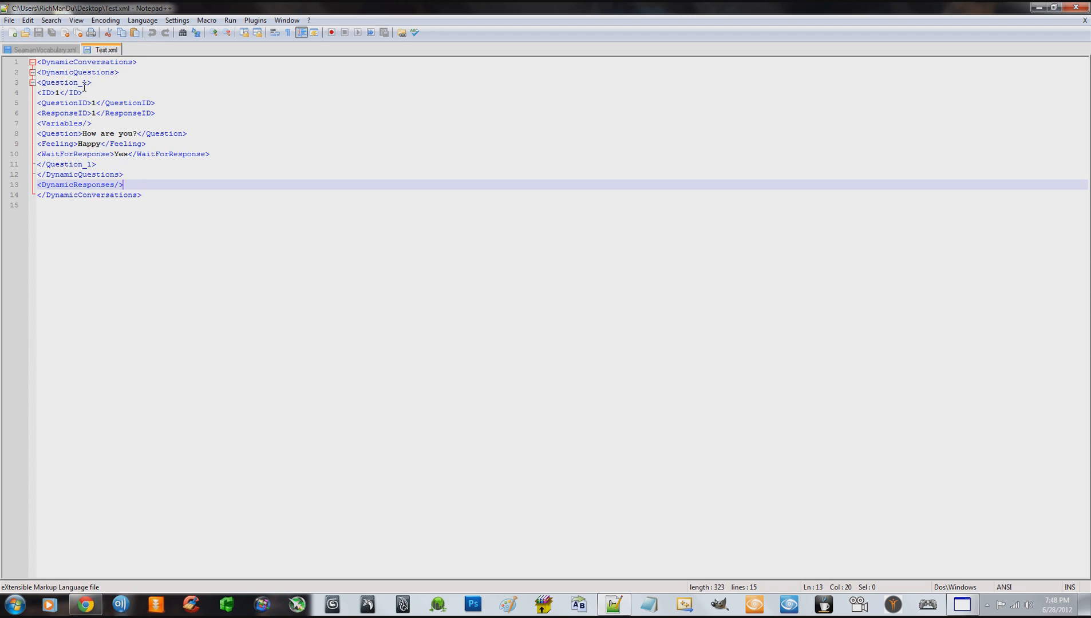
Go through the Test.xml tags from DynamicConversations down to WaitForResponse, then close the file and return to the maximized Review page.
click(84, 62)
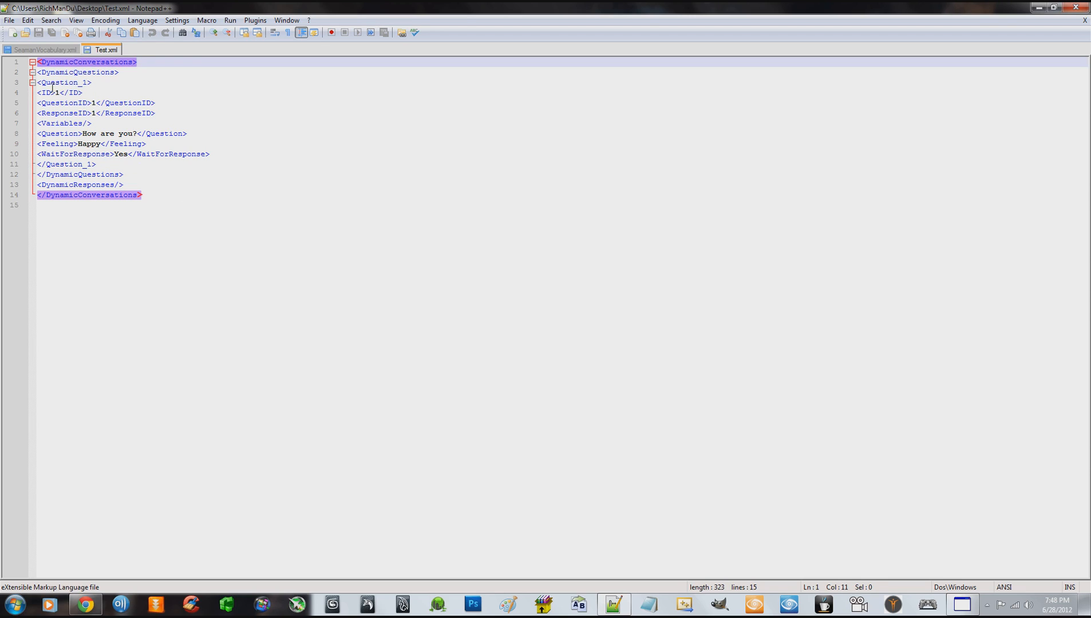
click(69, 72)
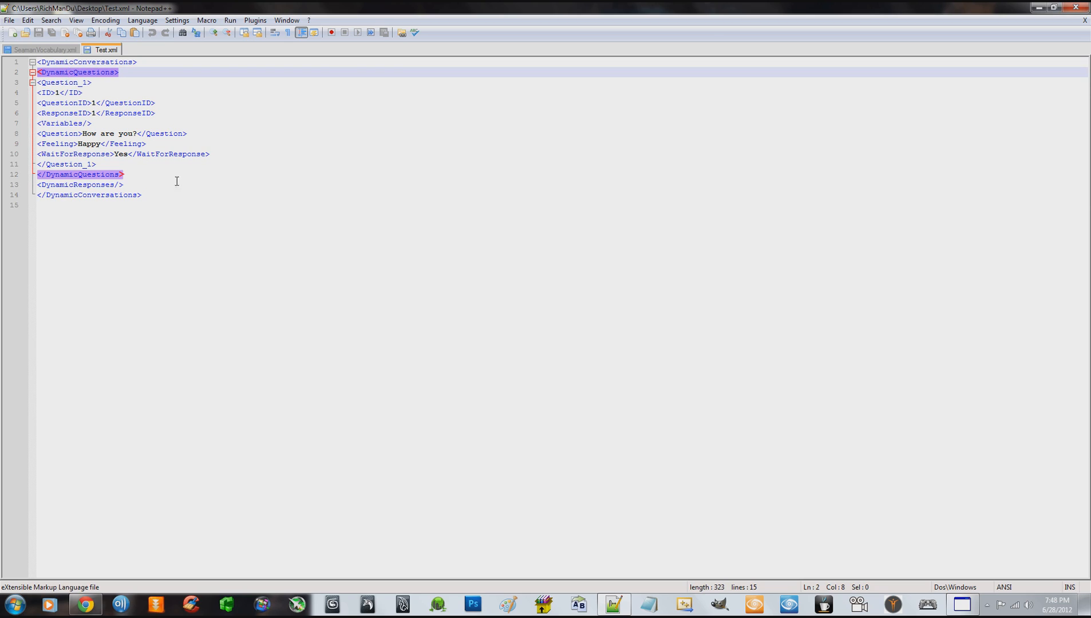
click(68, 83)
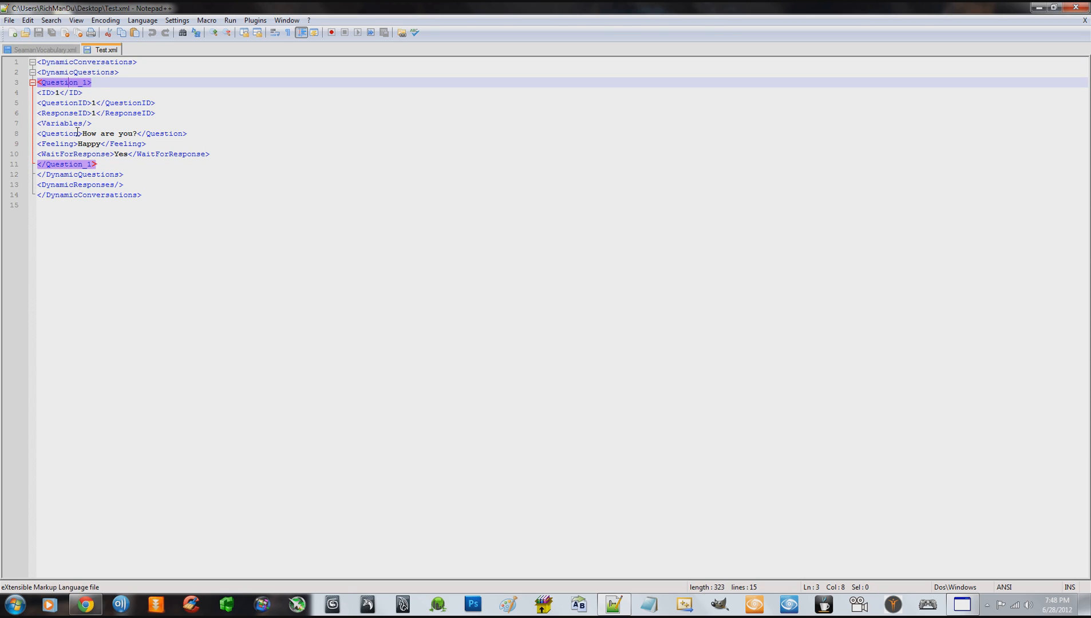
click(47, 93)
click(71, 104)
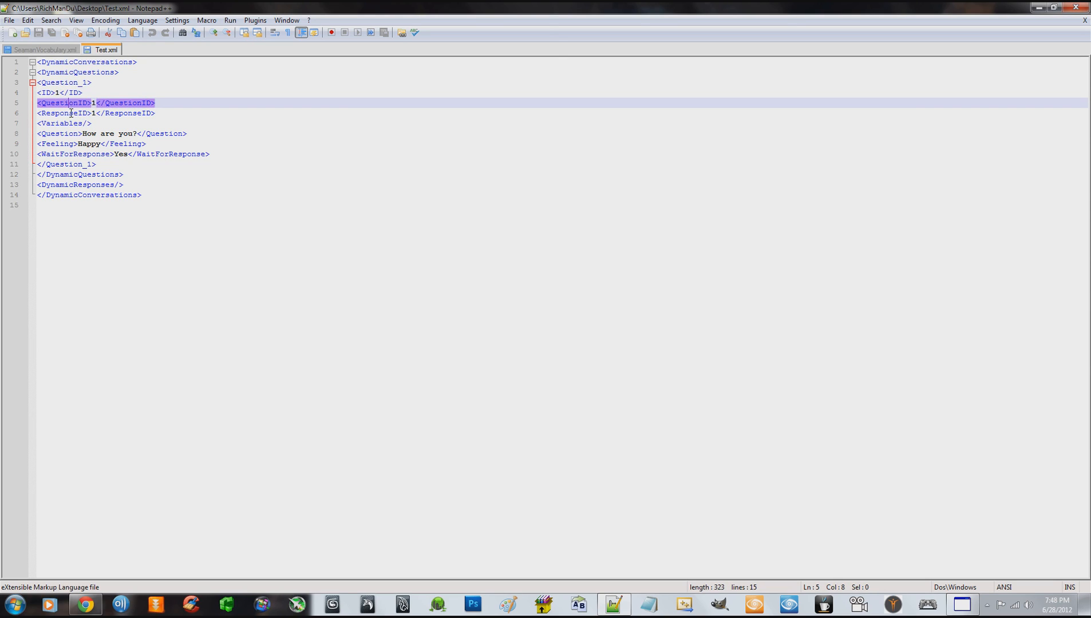
click(65, 113)
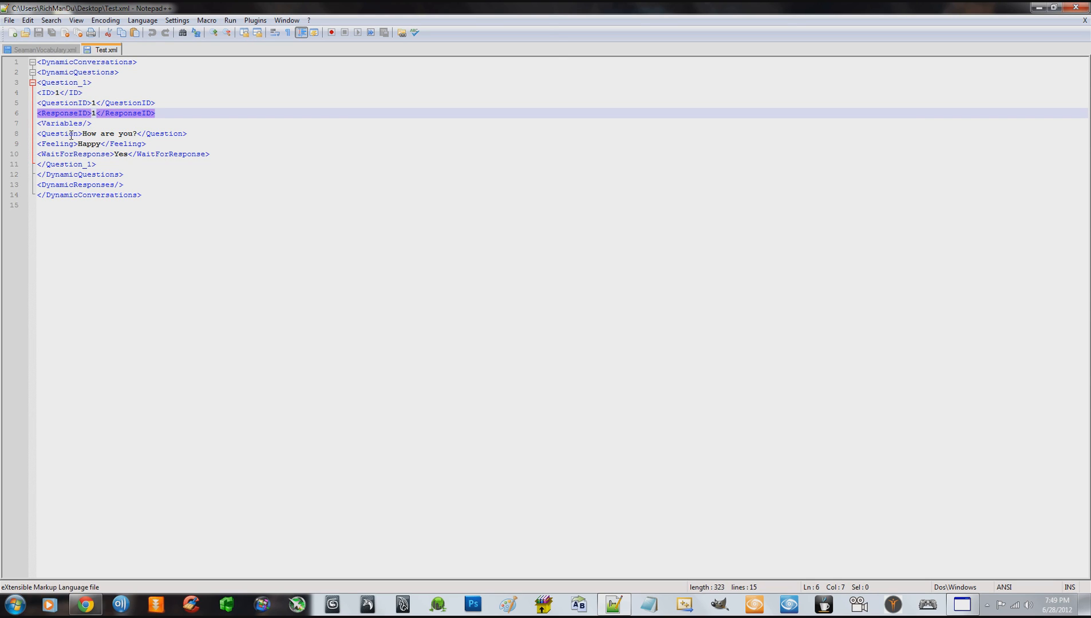
click(65, 123)
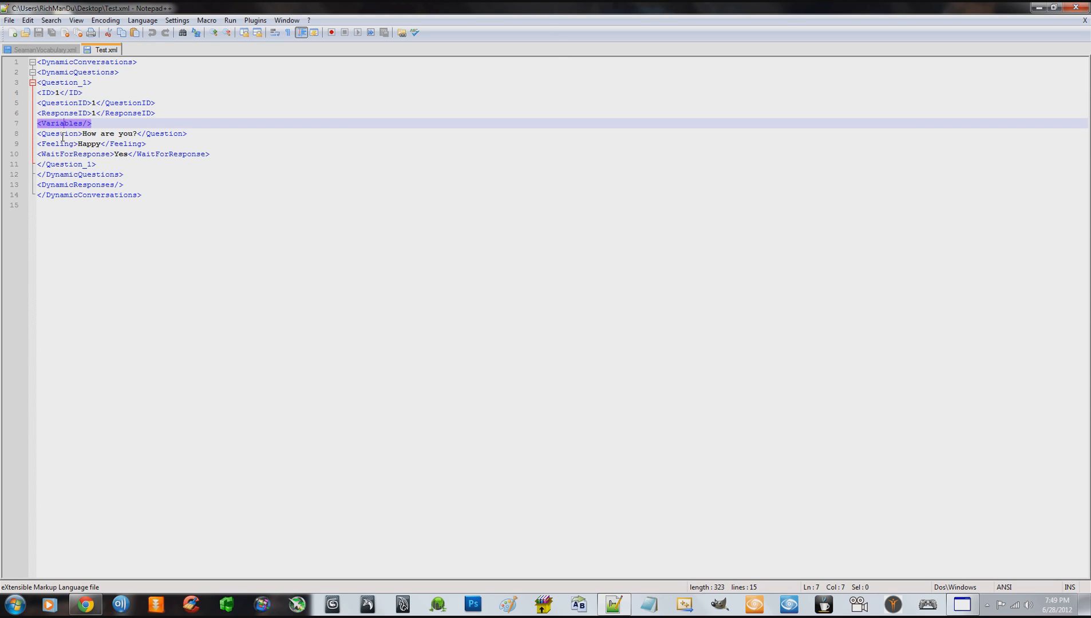
click(60, 133)
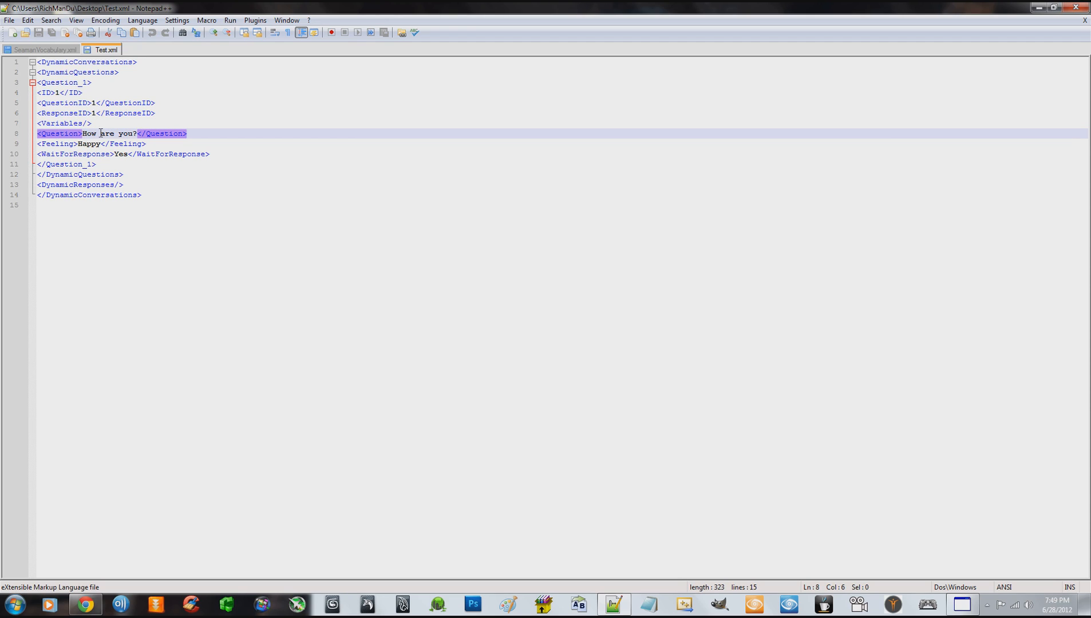
click(63, 145)
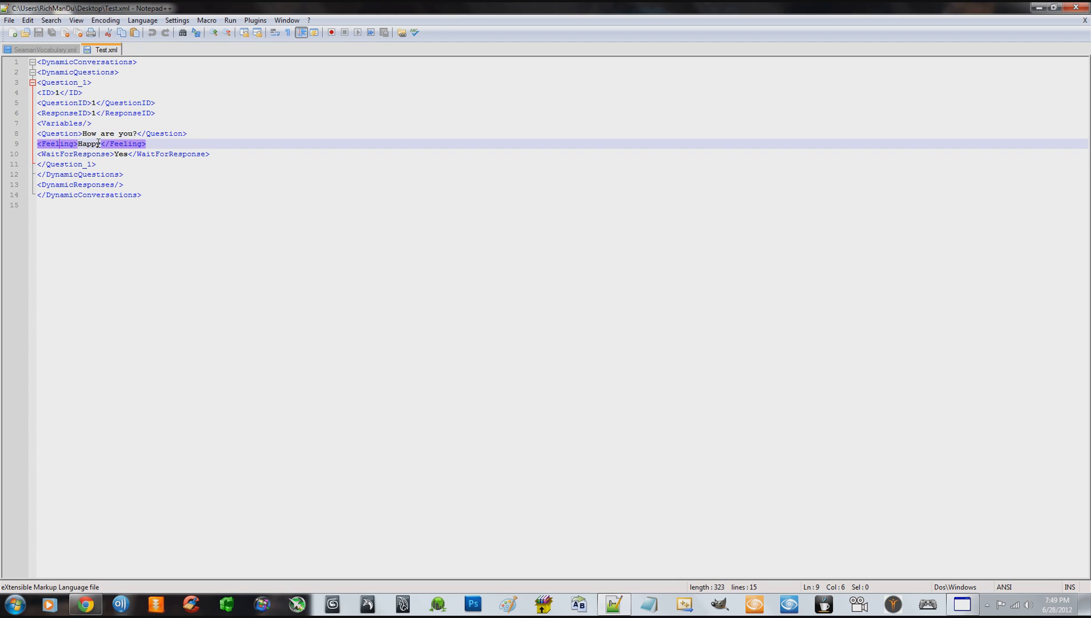
click(82, 155)
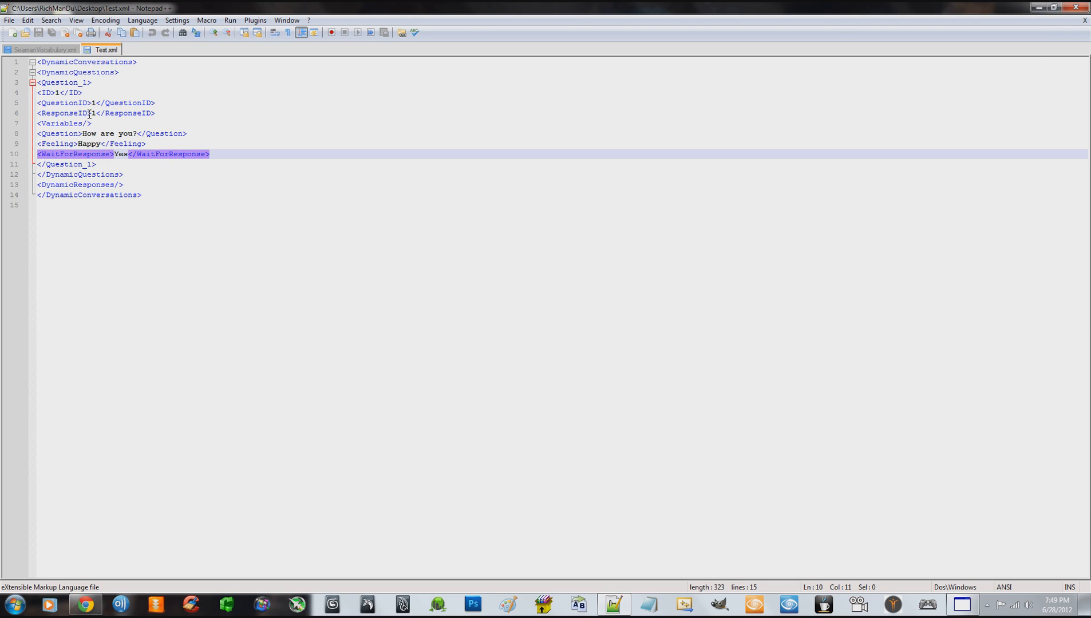
click(1076, 7)
drag(627, 125, 553, 2)
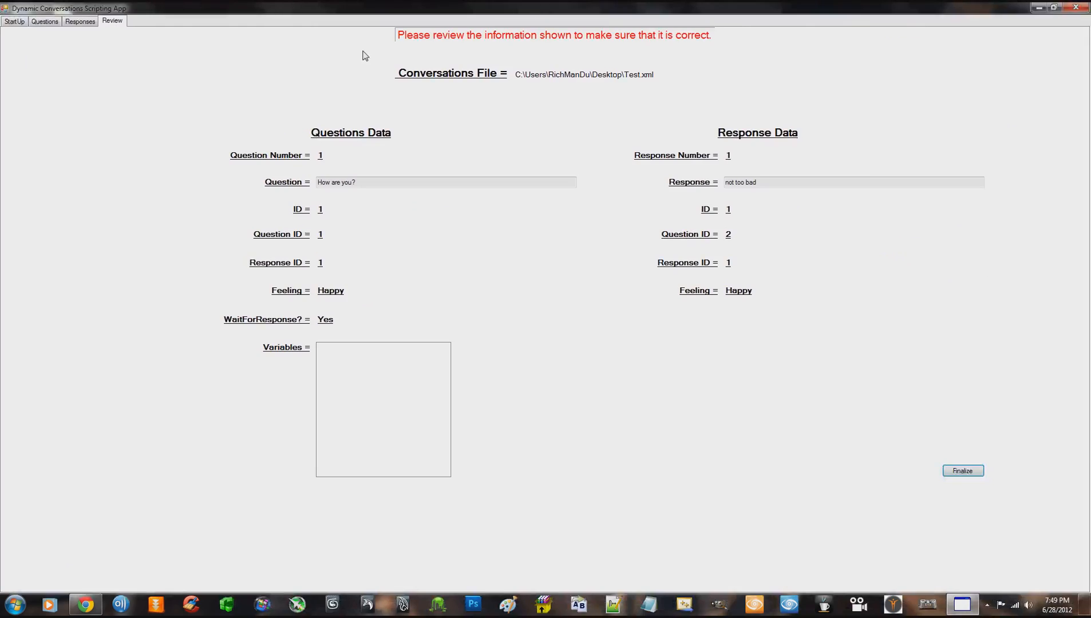
On the Questions page, set the Question Number to 2 and the question text to "what is your name".
click(37, 26)
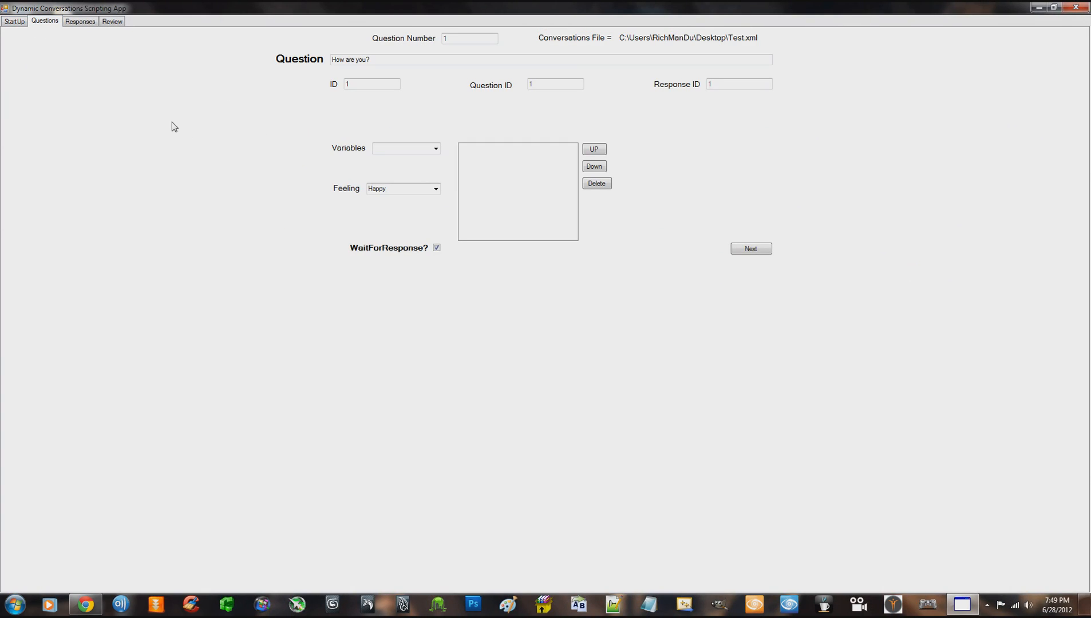
double_click(464, 39)
text(2)
click(429, 63)
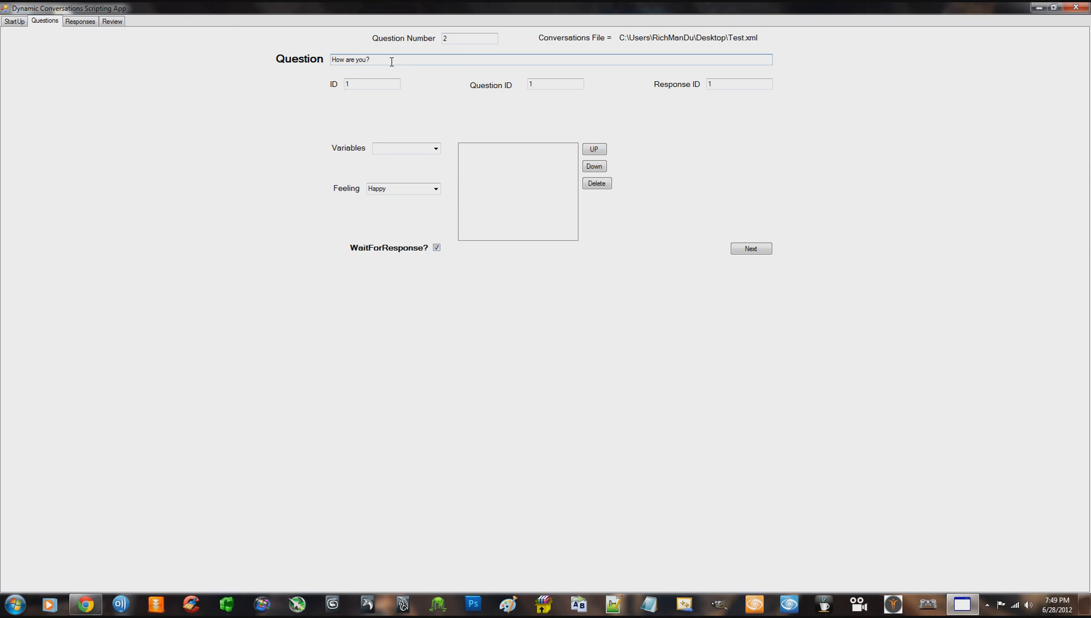
drag(391, 62, 321, 61)
text(what is your name)
Set the question's ID, Question ID and Response ID all to 2.
double_click(376, 84)
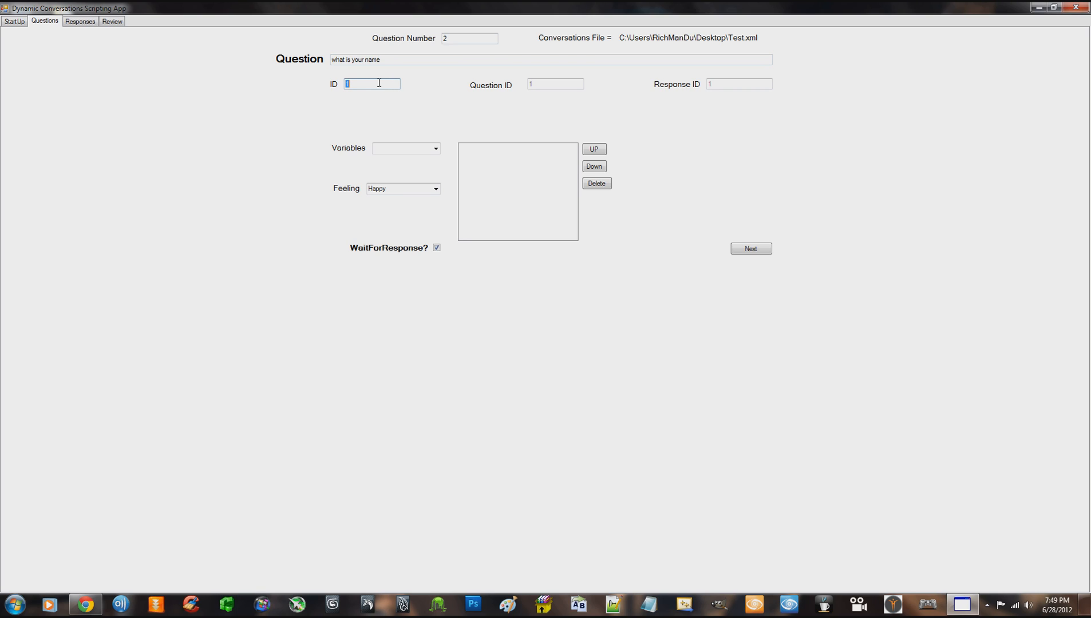
text(2)
double_click(538, 85)
double_click(720, 85)
text(2)
Check the Question Number, Question, ID and Question ID entries of the second question.
double_click(455, 37)
click(456, 39)
drag(462, 39, 440, 40)
click(454, 39)
double_click(445, 39)
click(434, 60)
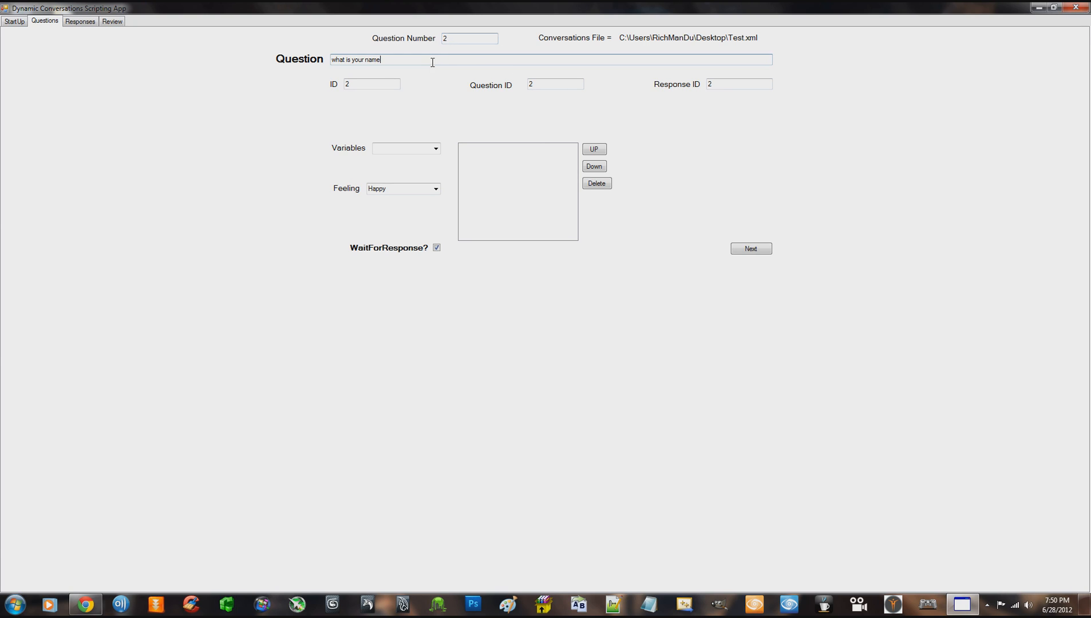
click(379, 85)
click(538, 85)
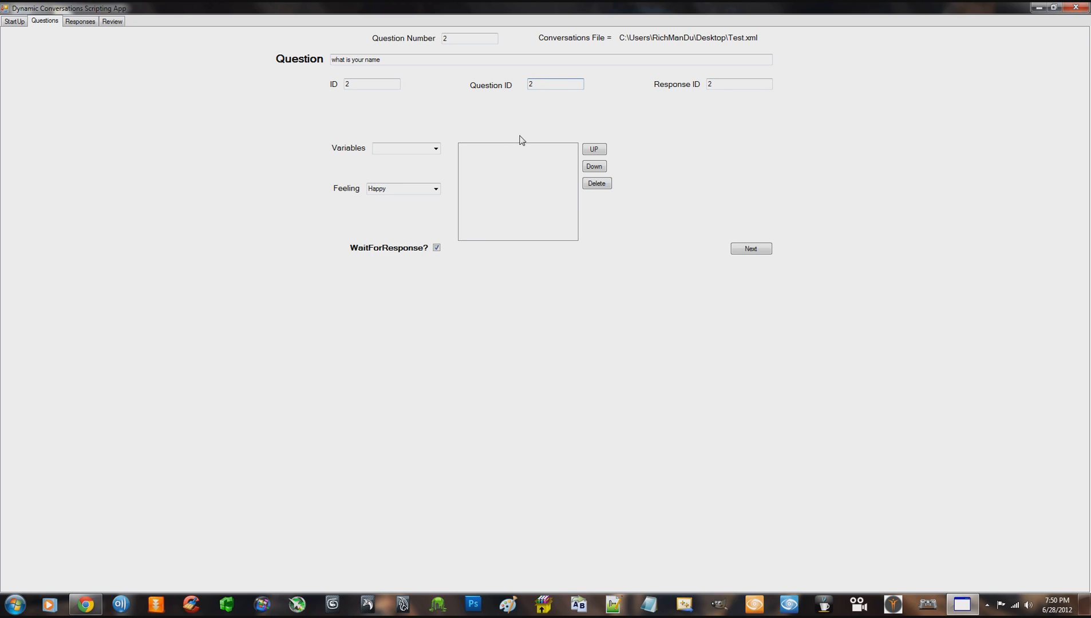
Add the variables PlayerName, PlayerLastPhrase, PlayerName, PlayerName, PlayerLastPhrase and PlayerName to the question in that order.
click(436, 150)
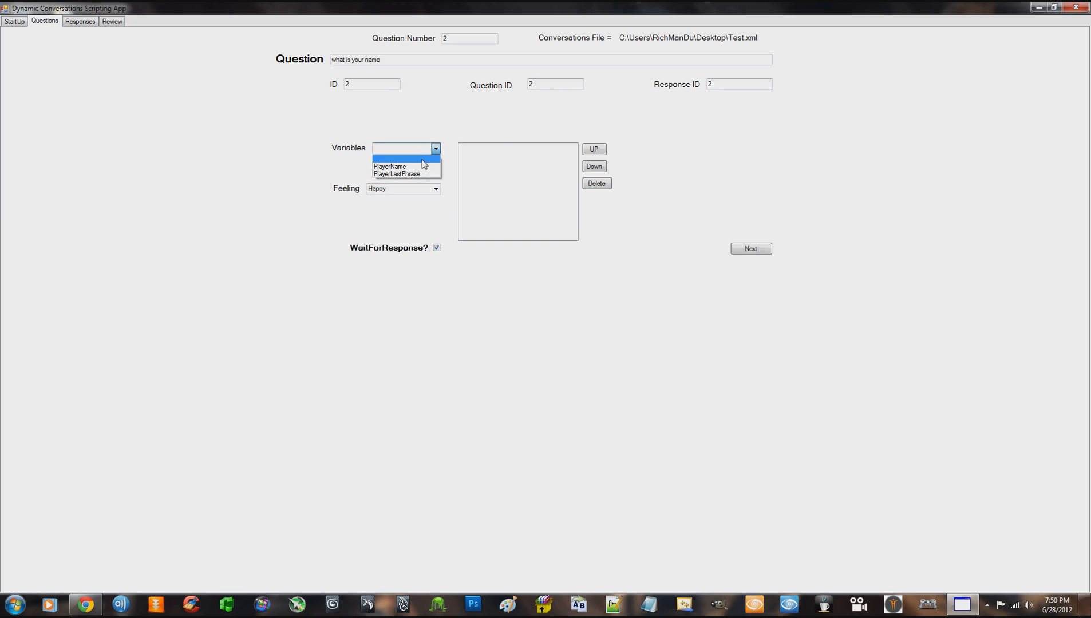
click(415, 167)
click(436, 149)
click(421, 172)
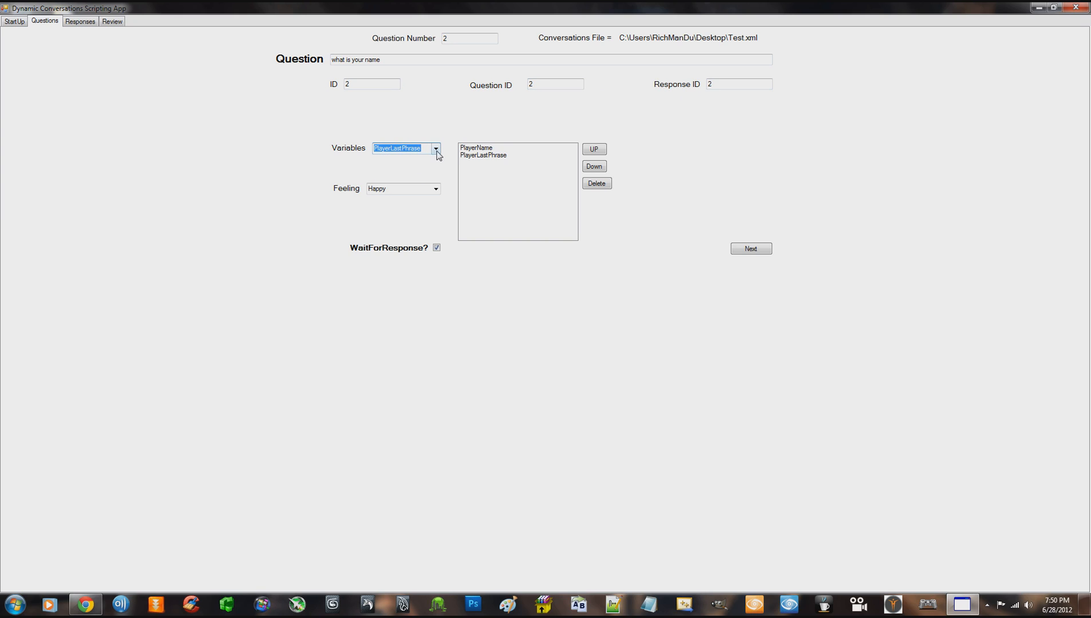
click(436, 149)
click(422, 166)
click(436, 149)
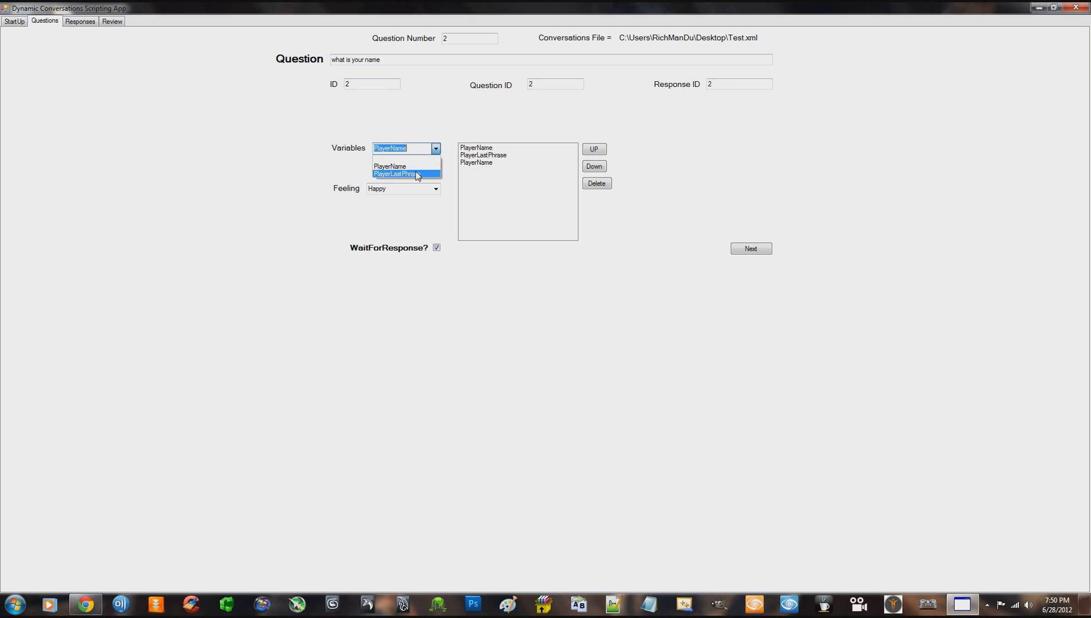
click(422, 165)
click(436, 149)
click(418, 174)
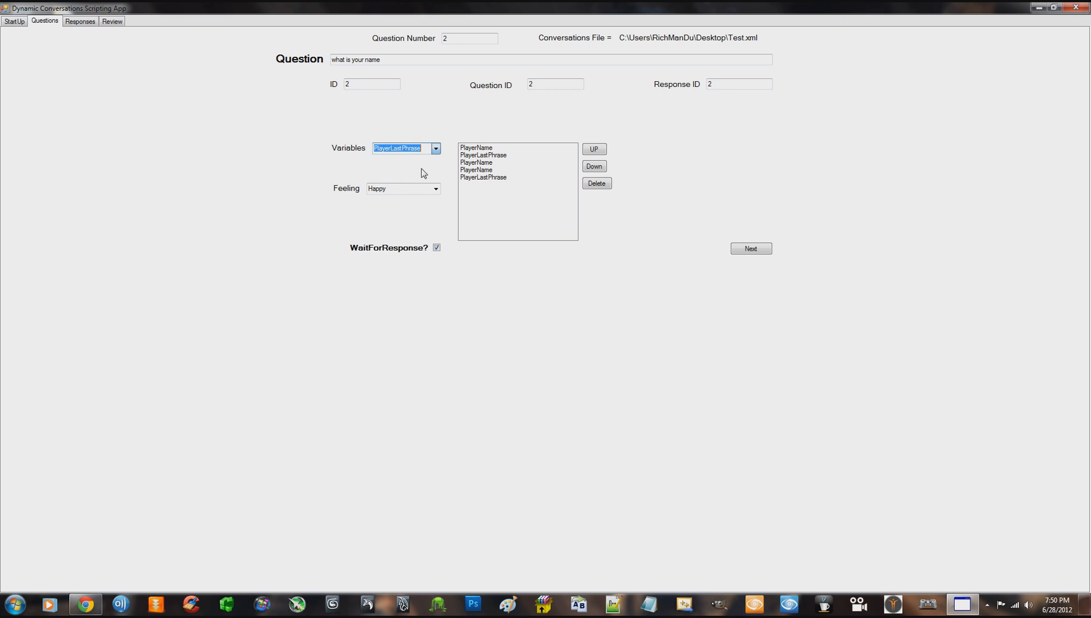
click(436, 148)
click(416, 167)
Set the question's feeling to Neutral, complete its text as "what is your name?", and continue to the Responses page.
click(437, 189)
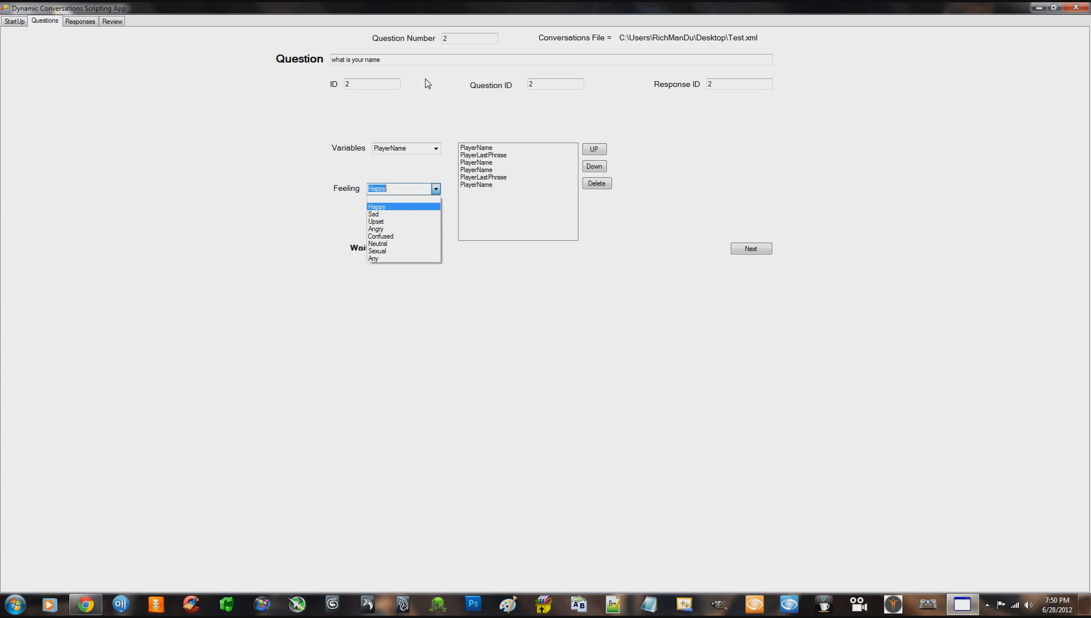
click(394, 244)
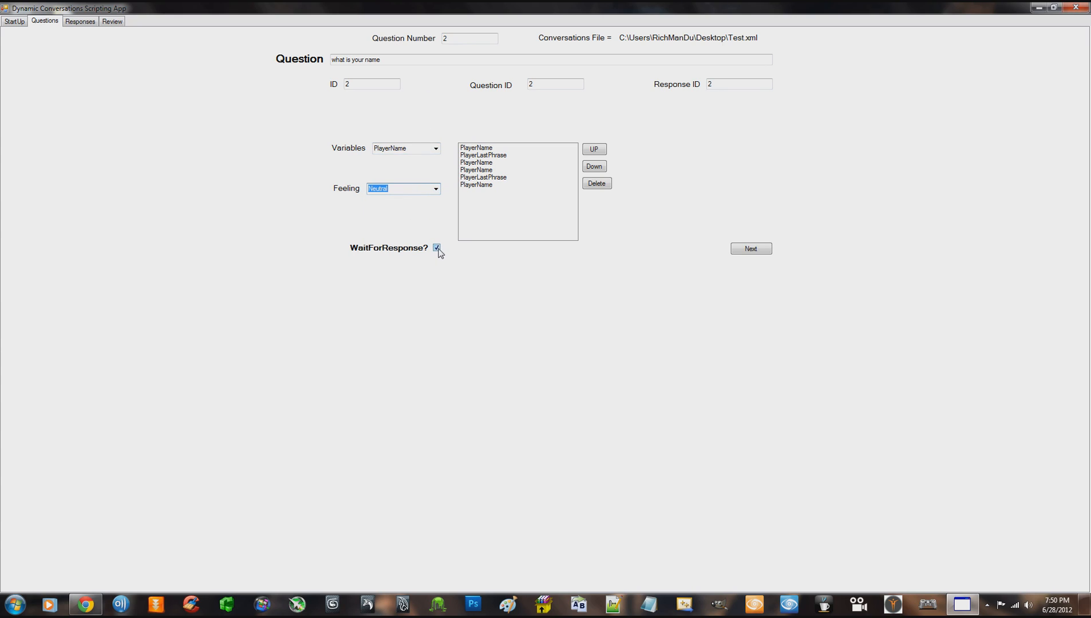
click(403, 61)
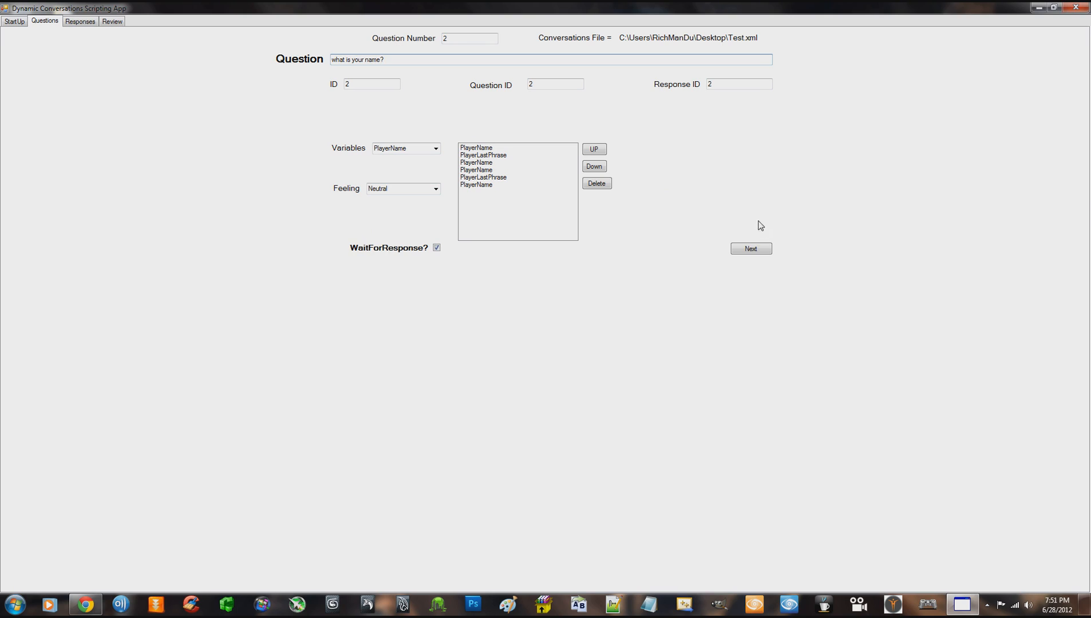
click(754, 253)
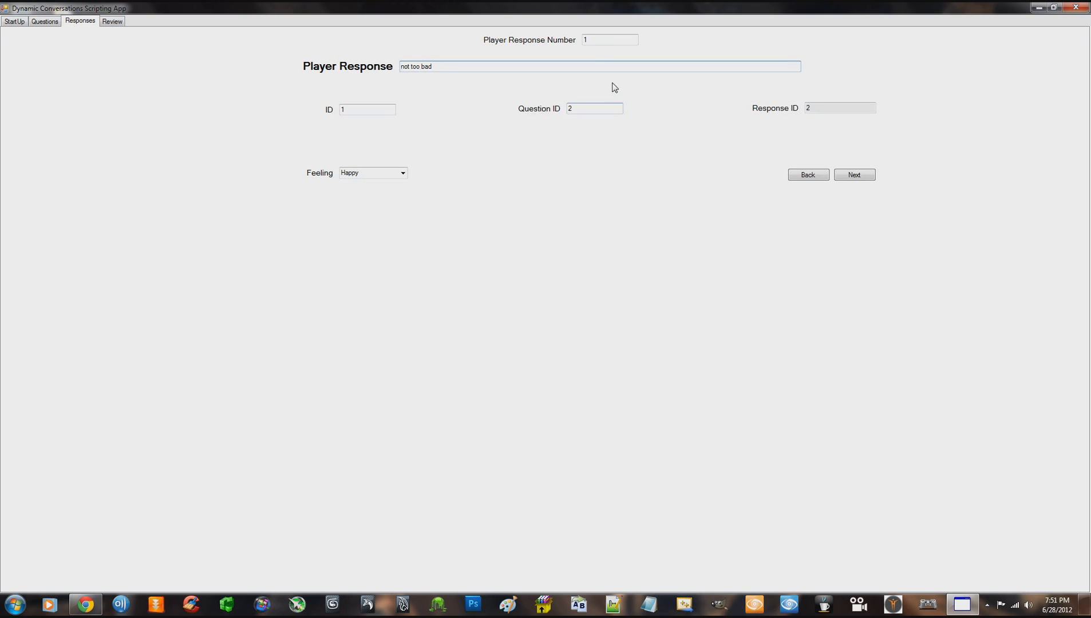
Set the Player Response Number to 2 and replace the Player Response text with the player's first name.
click(585, 40)
text(2)
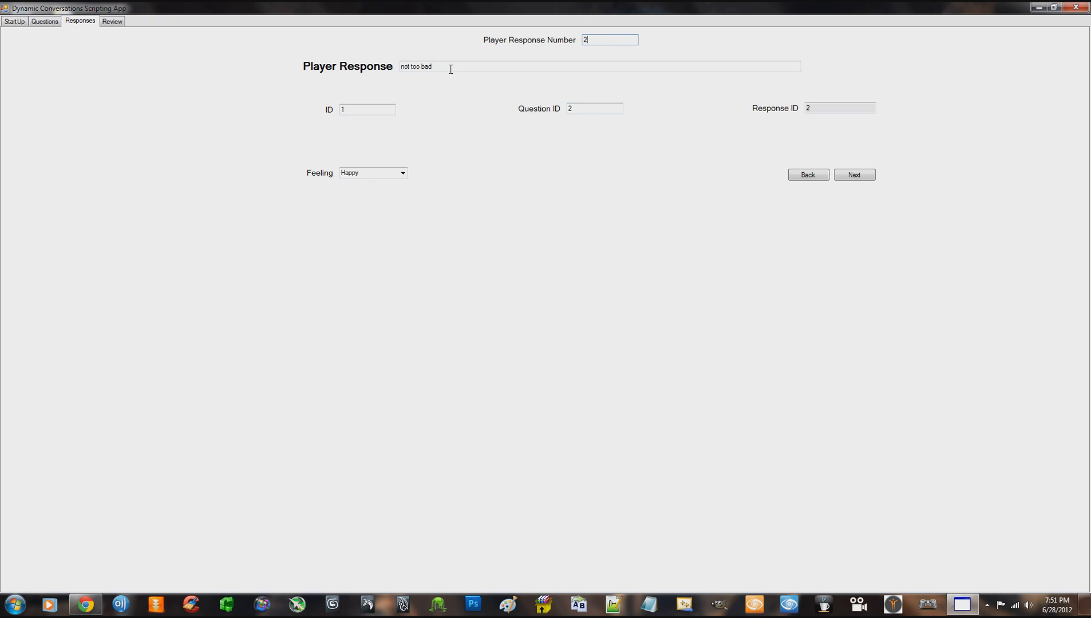
drag(451, 66, 393, 67)
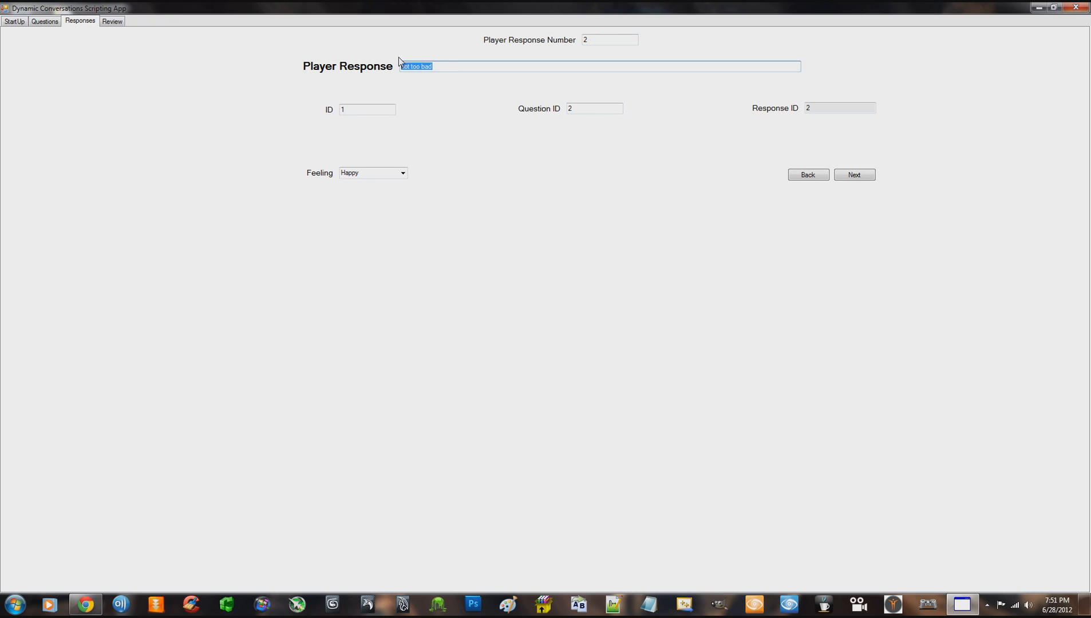
key(BackSpace)
drag(431, 69, 406, 68)
click(421, 67)
click(415, 67)
click(424, 69)
click(427, 68)
text(any)
text(rich)
Set the response's ID to 2 and its Question ID to 3.
click(366, 107)
text(2)
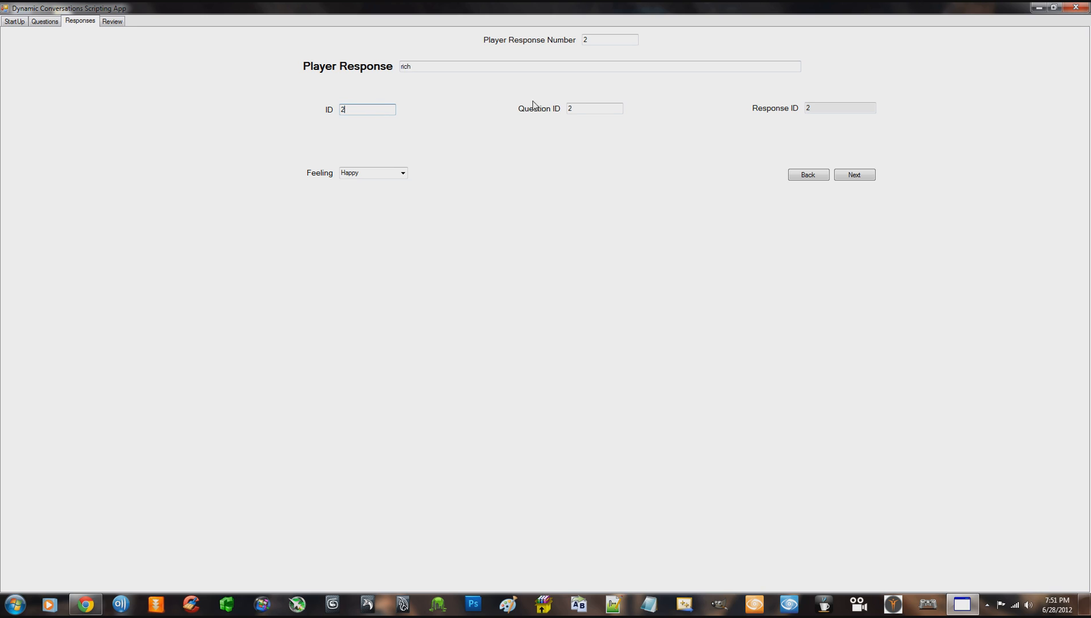
click(578, 109)
click(389, 109)
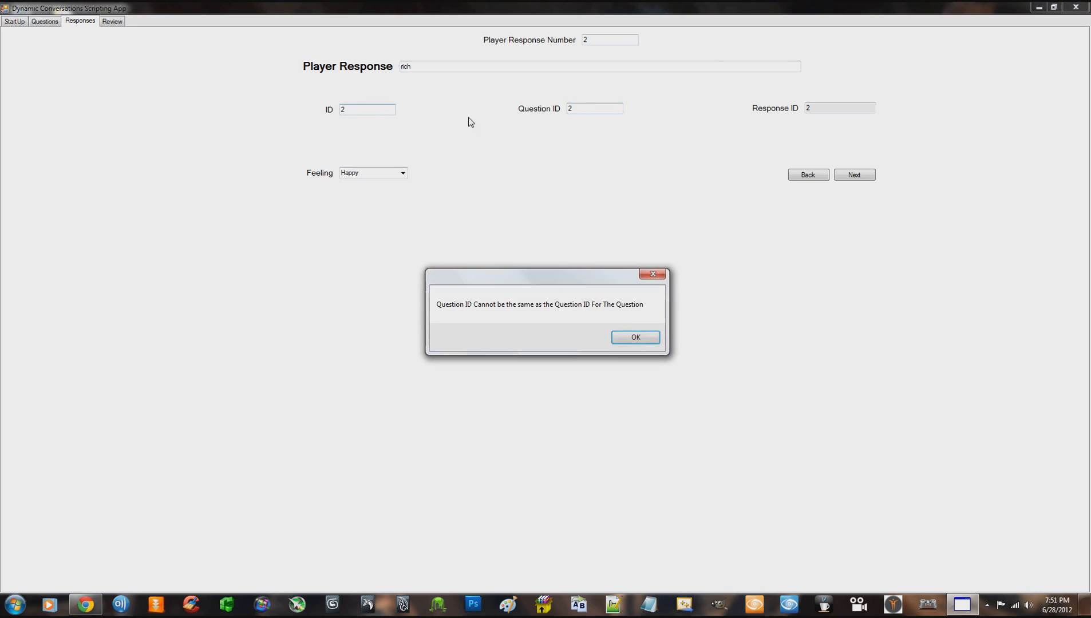
click(632, 338)
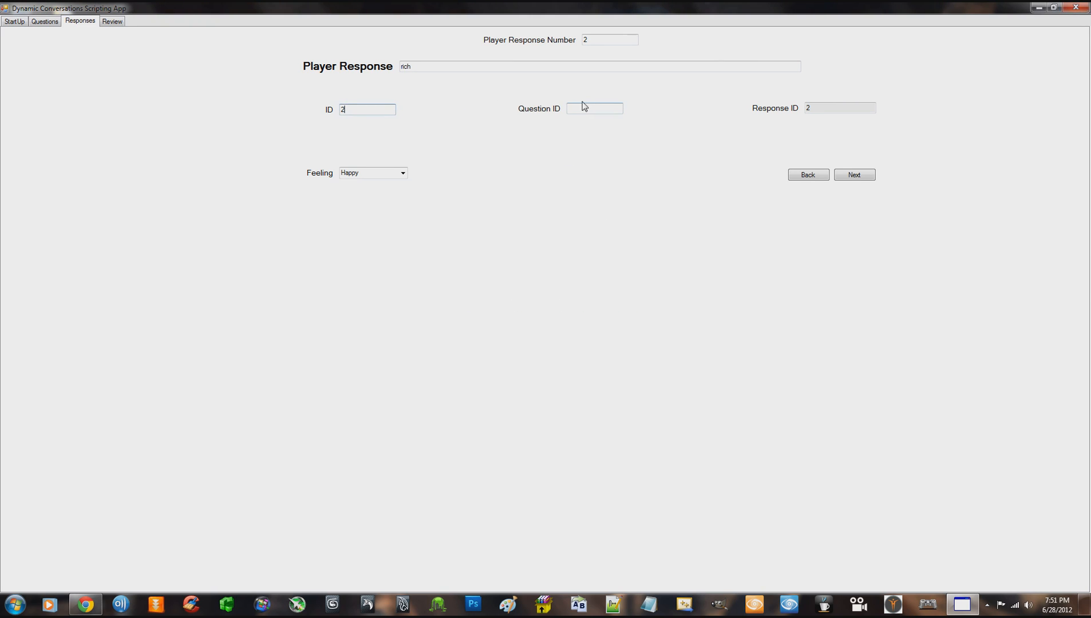
key(BackSpace)
text(3)
Set the response's feeling to Upset and continue to the Review page.
click(823, 110)
double_click(823, 110)
click(403, 174)
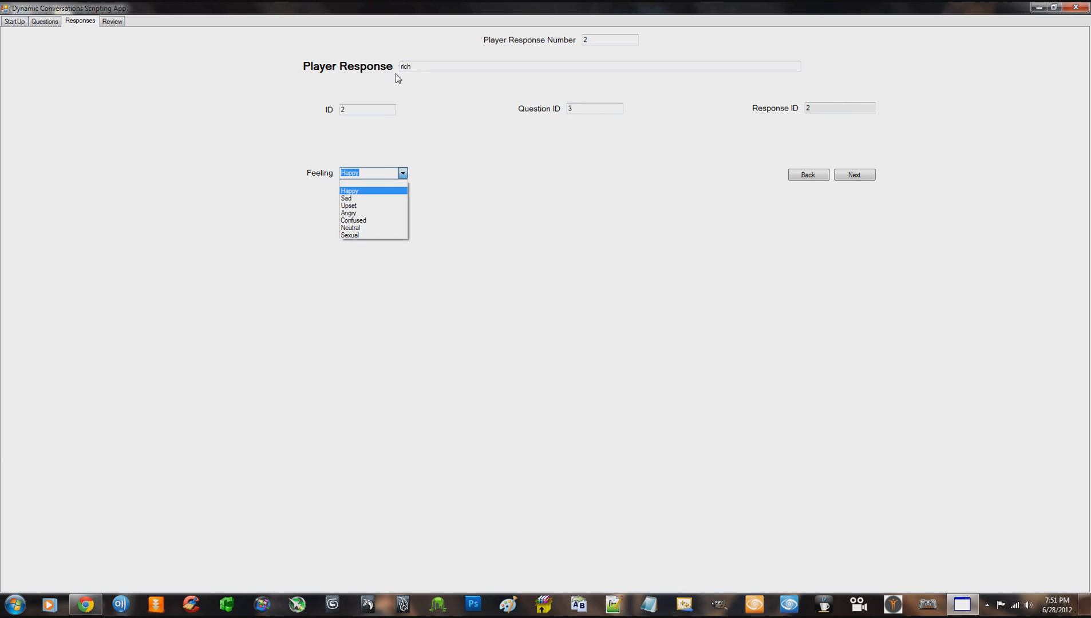
click(362, 211)
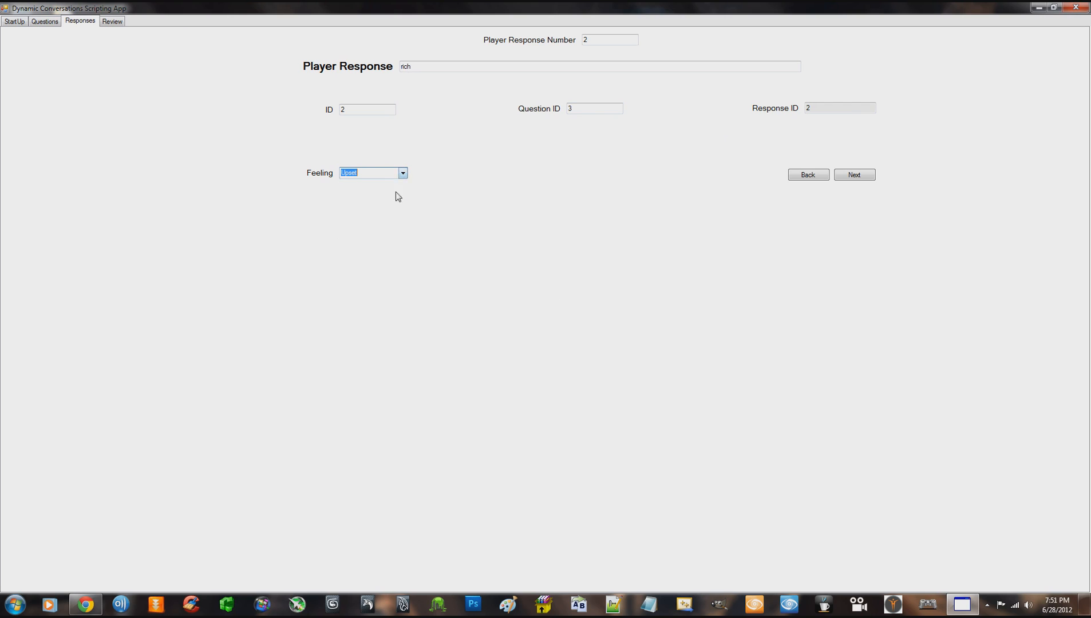
click(854, 175)
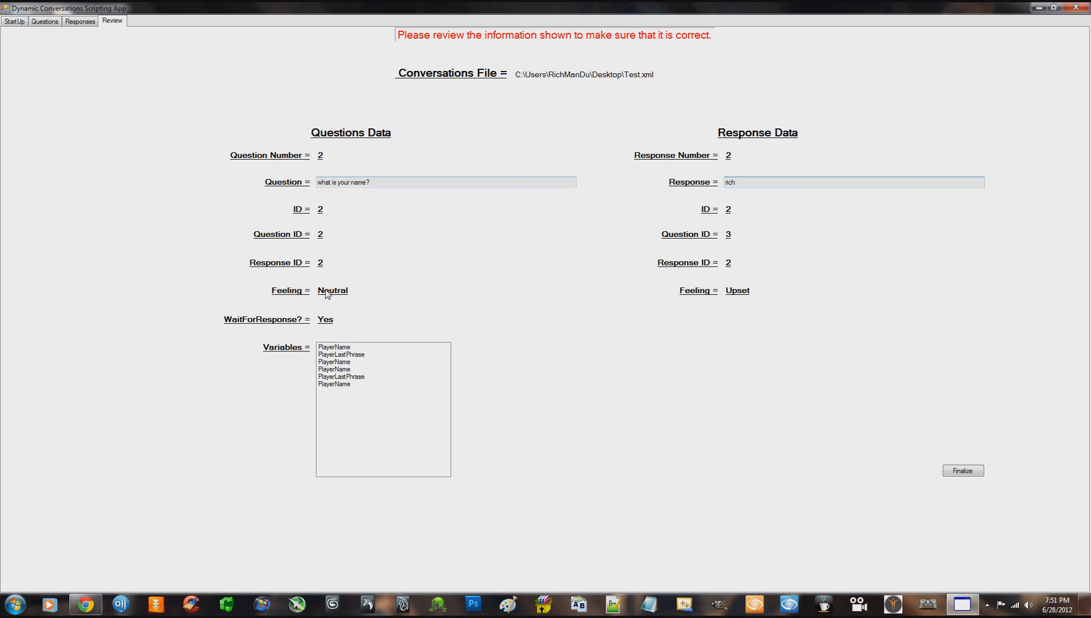
Review the second entry's variables list, question text and response text before finalizing.
click(334, 347)
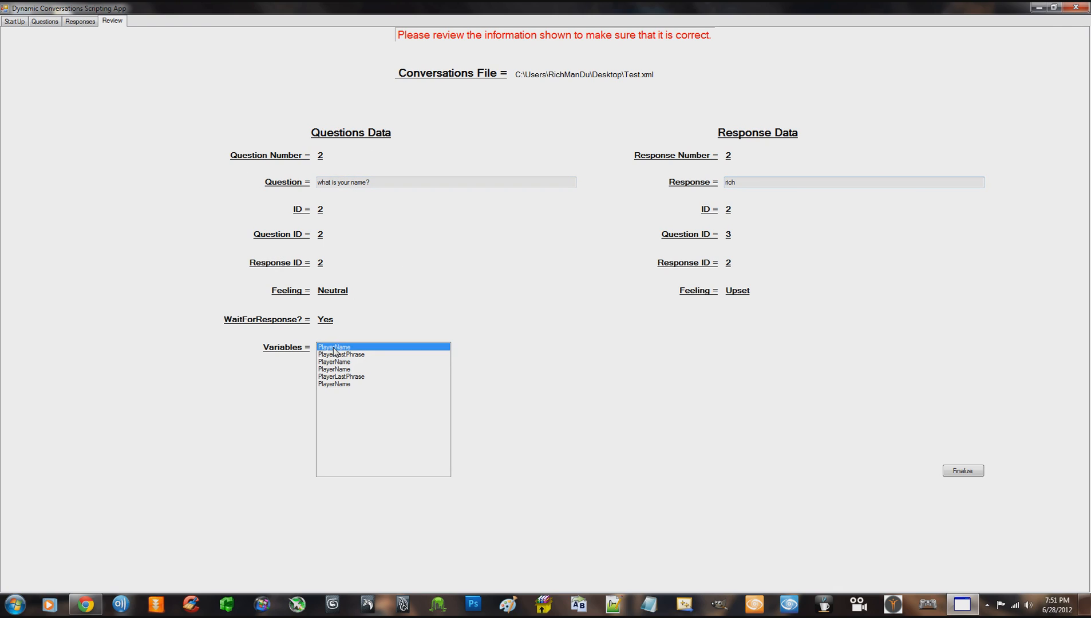
click(347, 355)
click(346, 363)
click(345, 370)
click(344, 377)
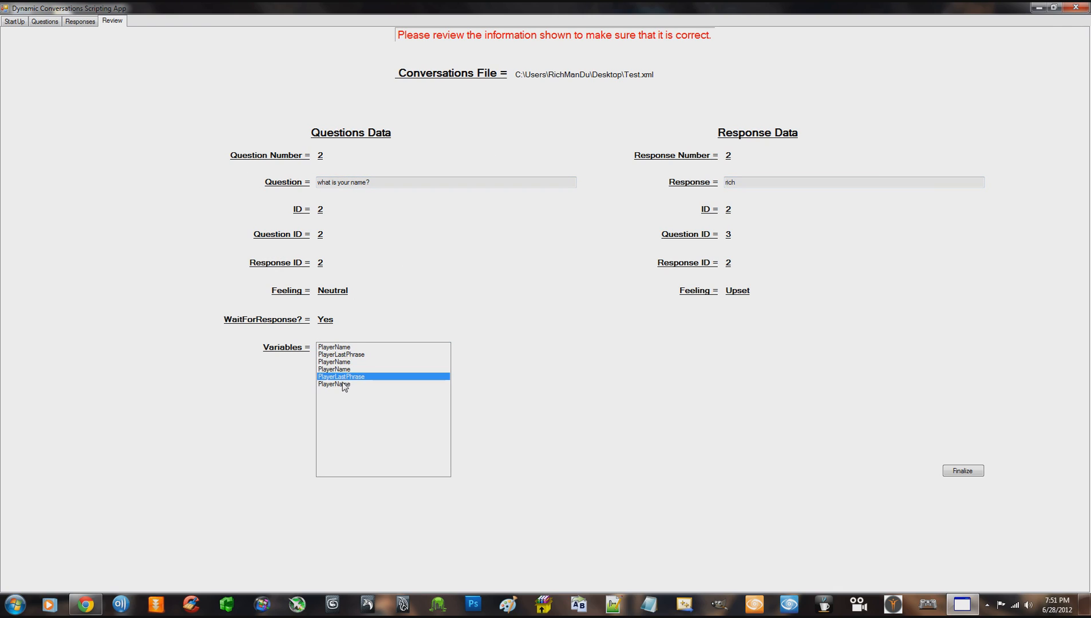
click(344, 384)
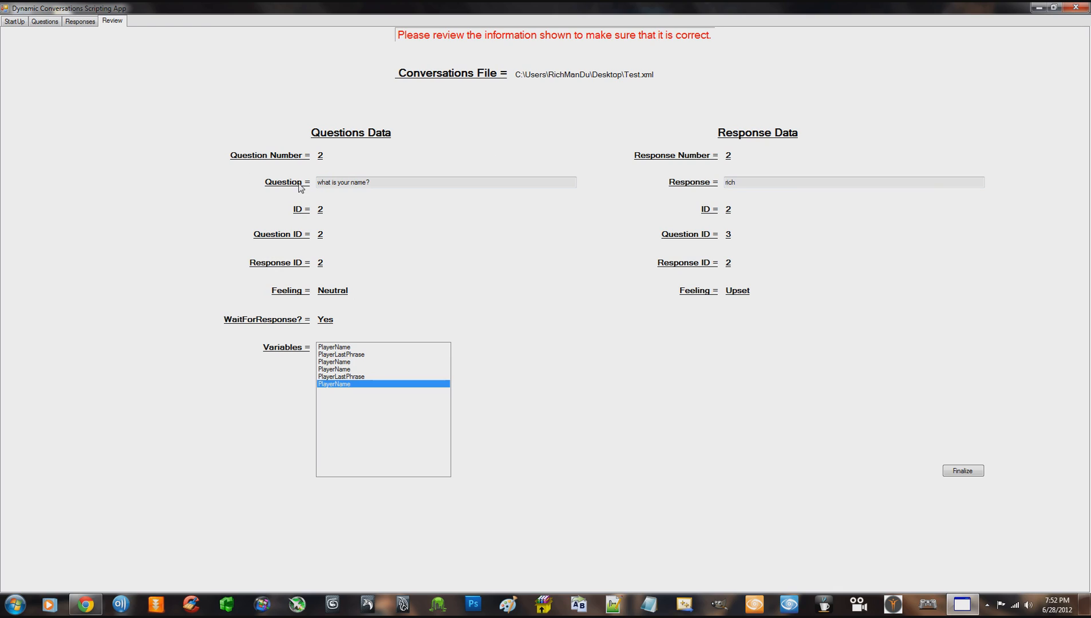
drag(343, 185, 638, 172)
drag(755, 183, 621, 176)
Finalize the second entry and open Test.xml from the desktop in Notepad++.
click(961, 472)
drag(486, 7, 763, 87)
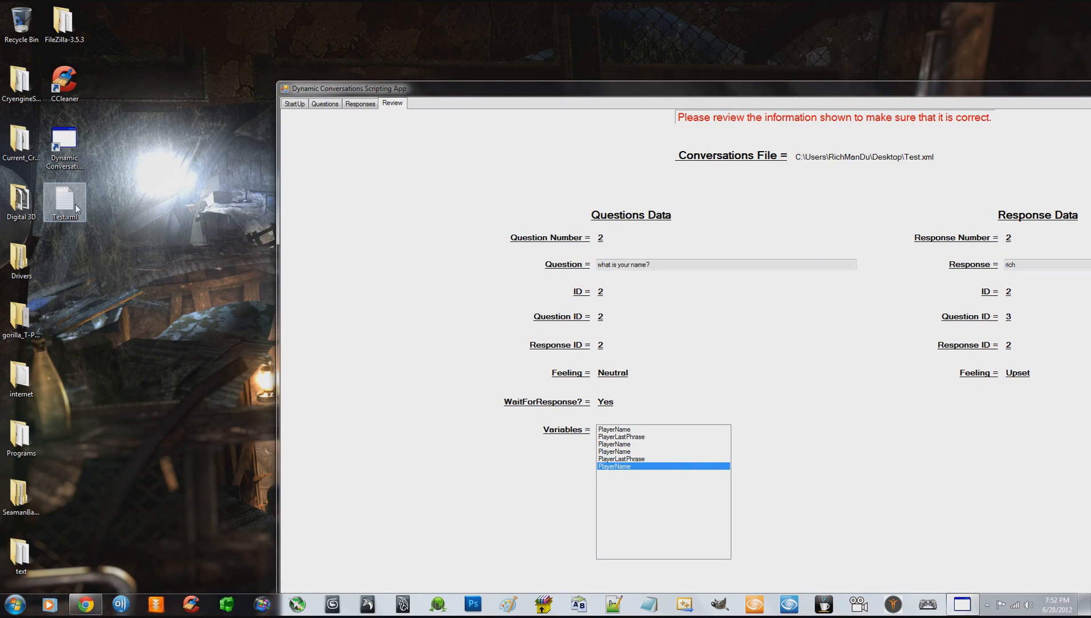
double_click(75, 204)
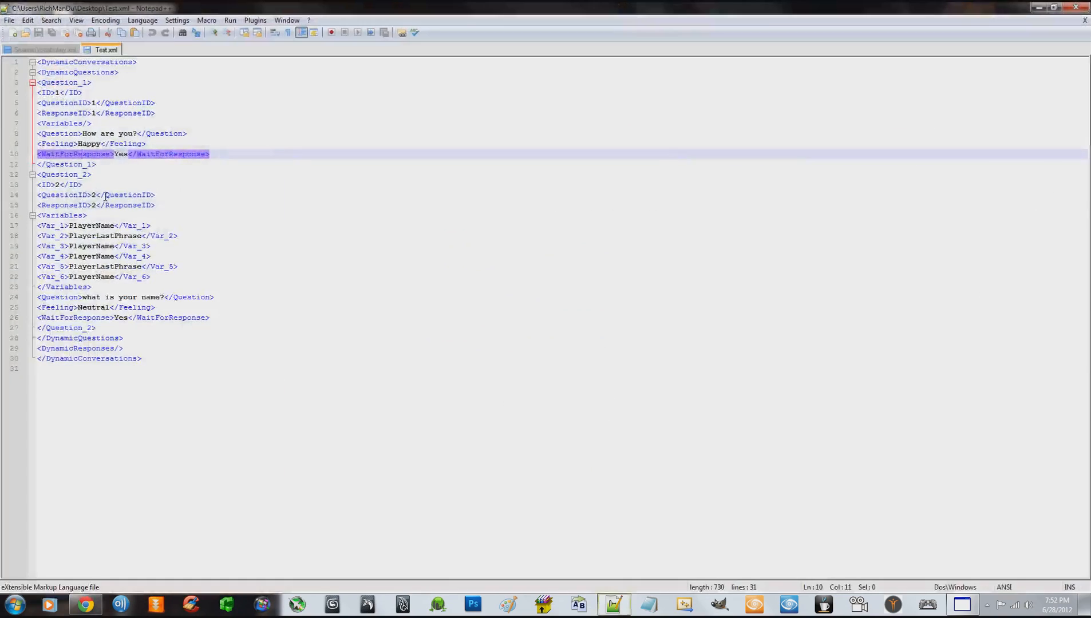
Examine the DynamicConversations and DynamicQuestions tags and every element of the Question_1 block in Test.xml.
click(75, 64)
click(83, 72)
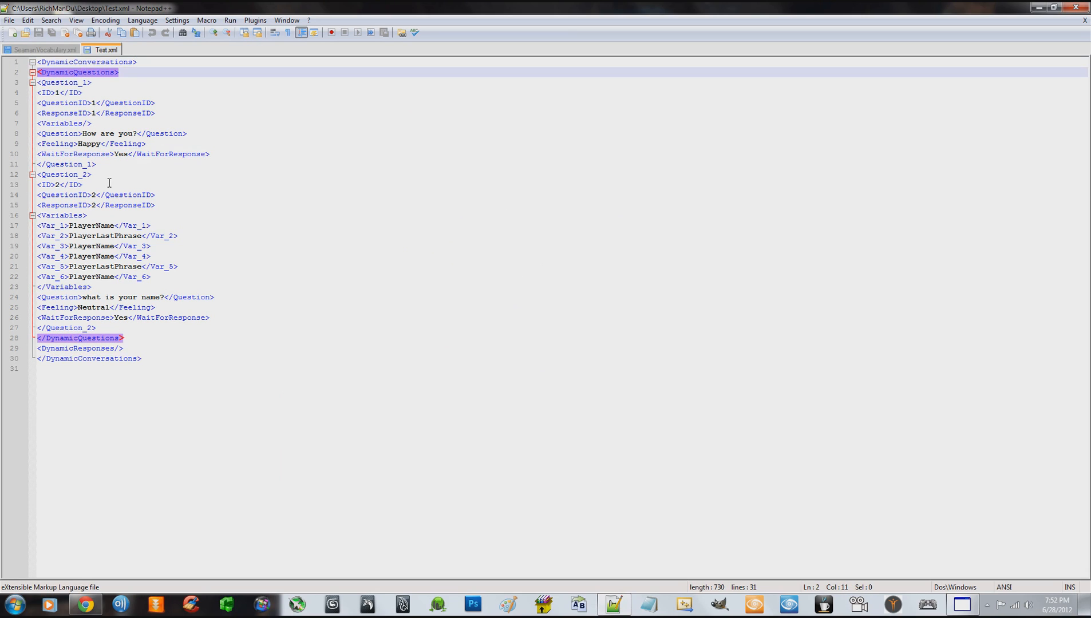
click(68, 84)
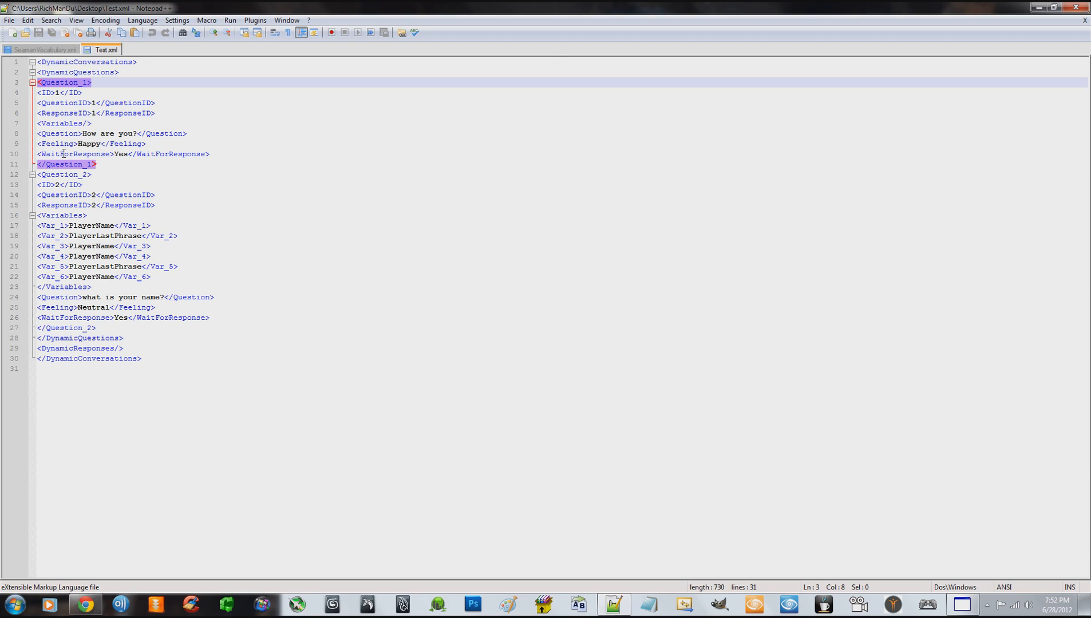
click(48, 92)
click(57, 103)
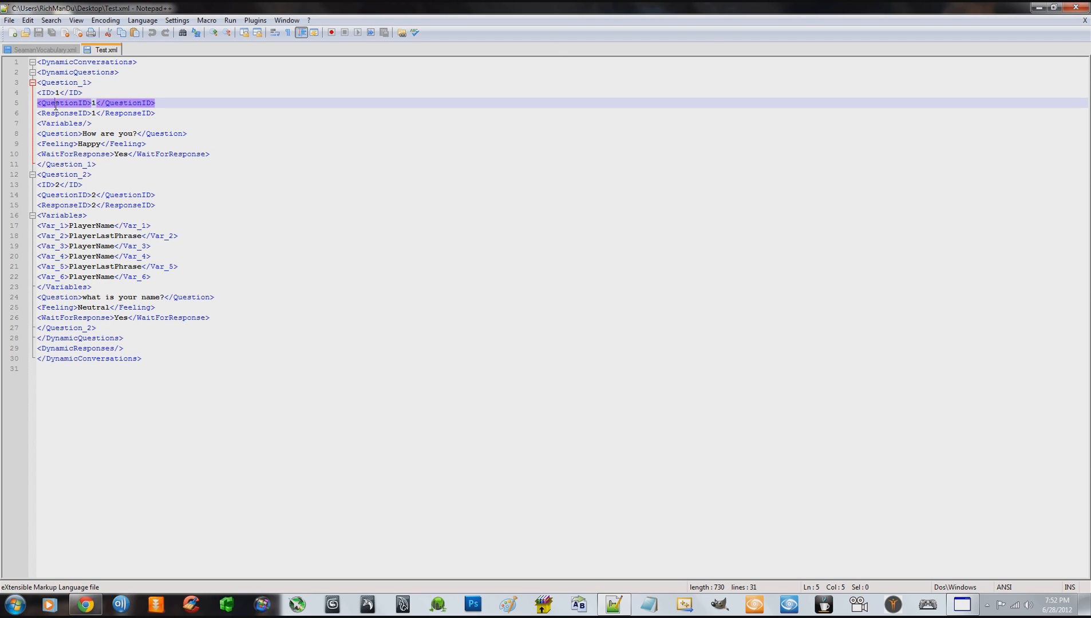
click(56, 113)
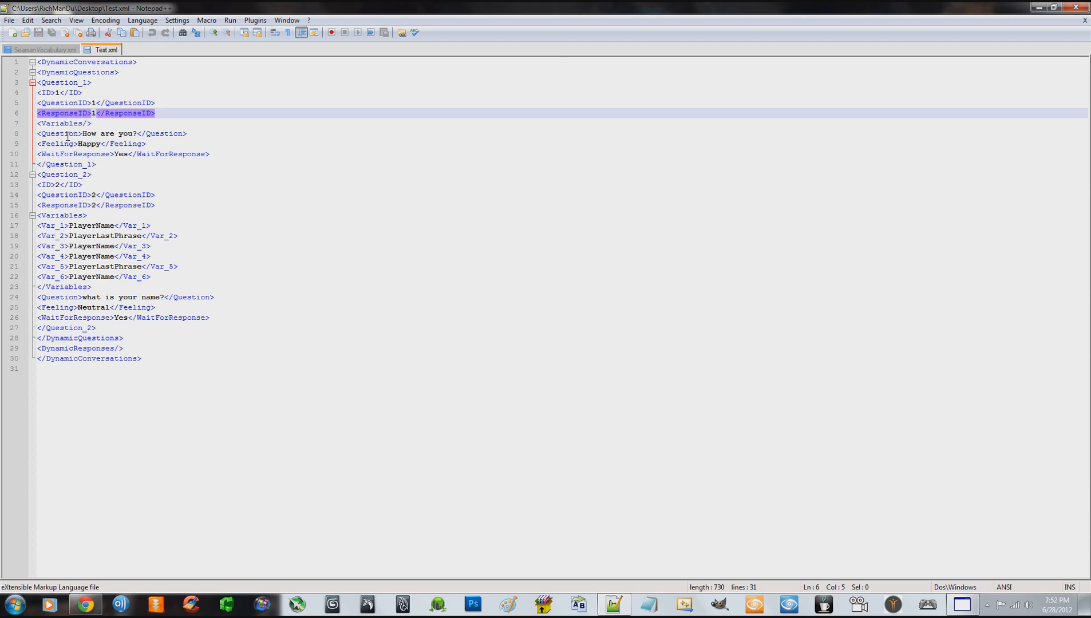
click(69, 123)
click(69, 135)
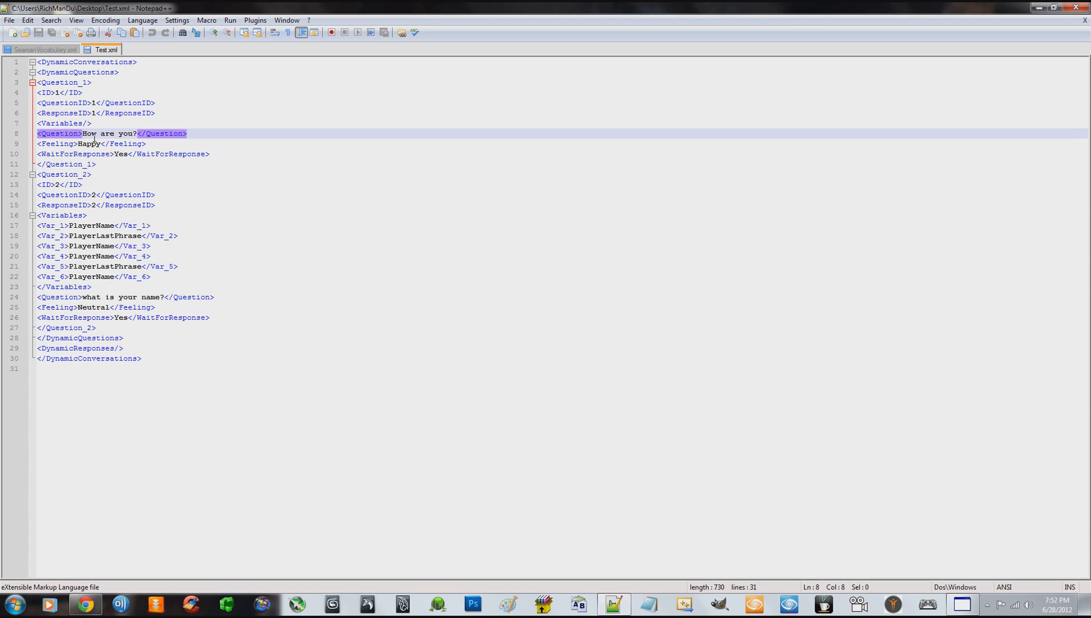
click(57, 143)
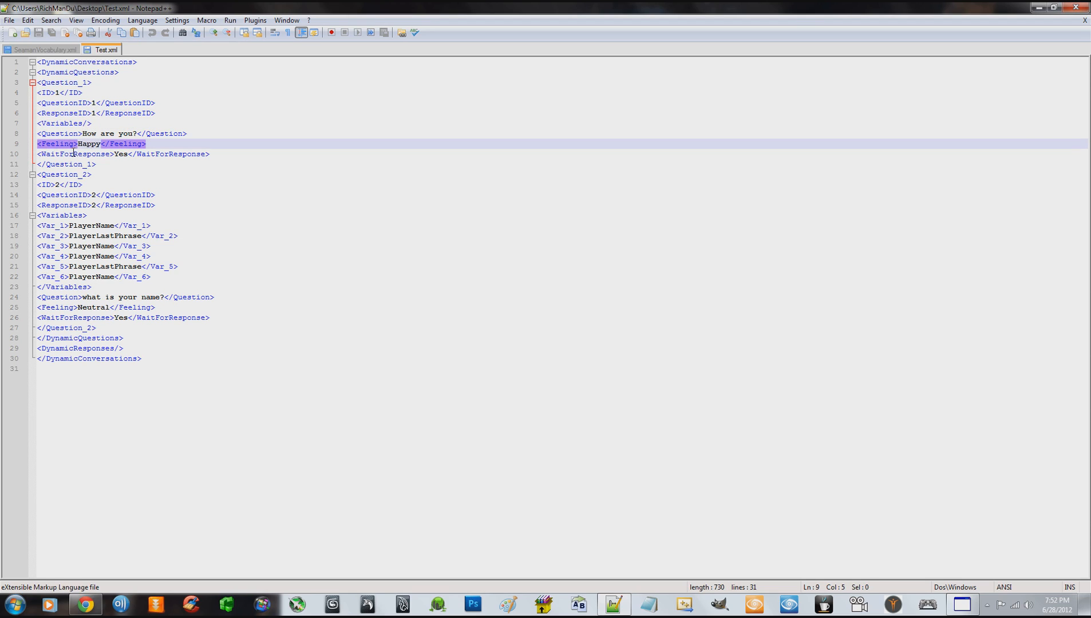
click(75, 154)
click(73, 164)
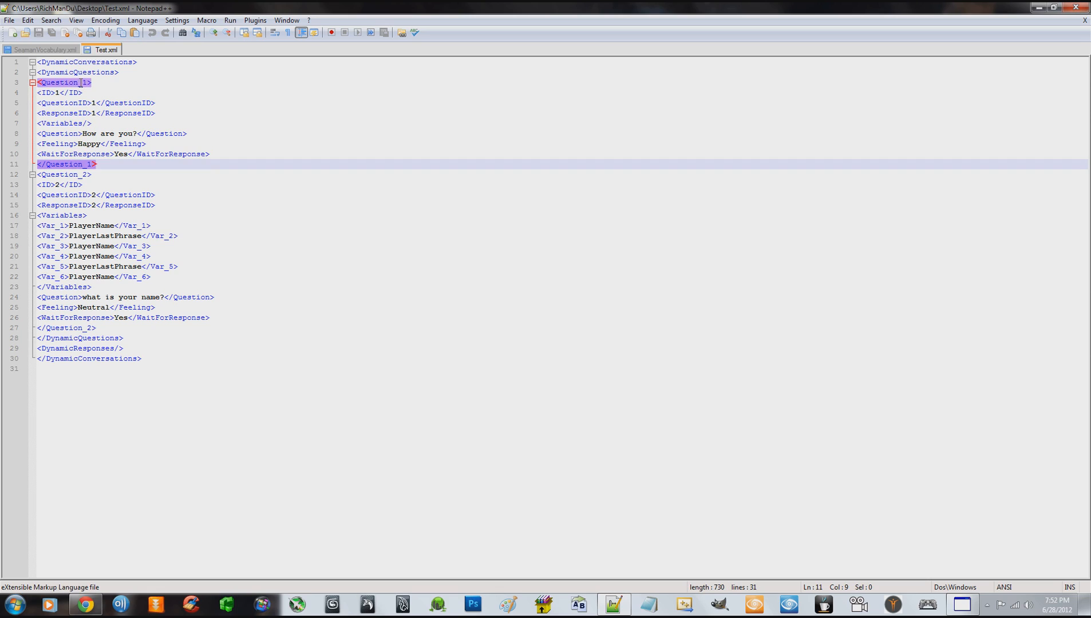
Examine Question_2's ID, QuestionID and ResponseID elements and its Variables list from Var_1 to Var_6 in Test.xml.
click(58, 174)
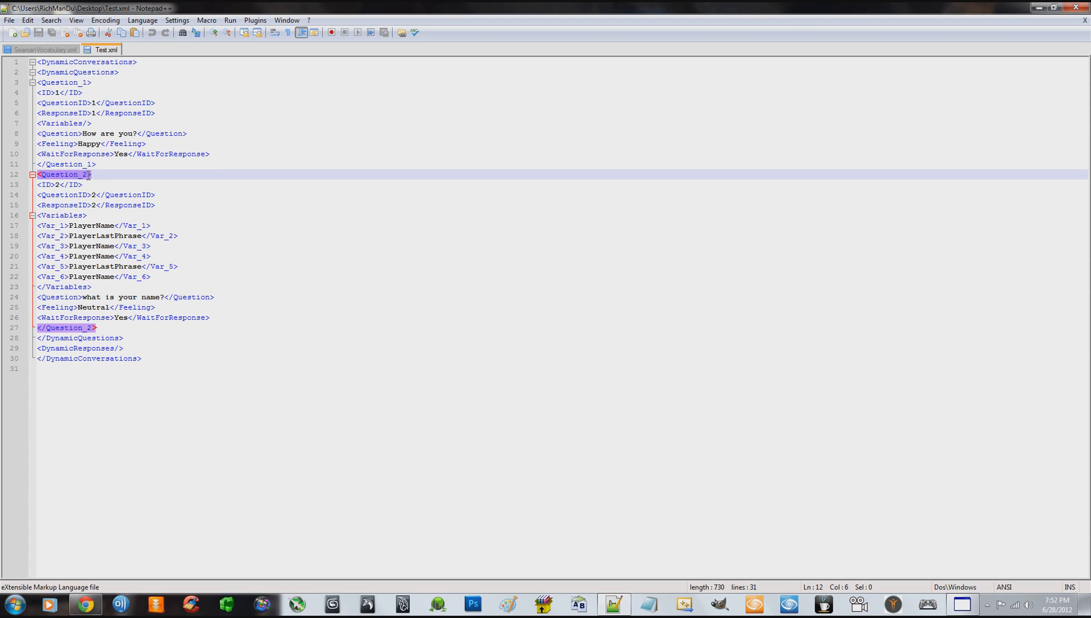
click(50, 185)
click(70, 196)
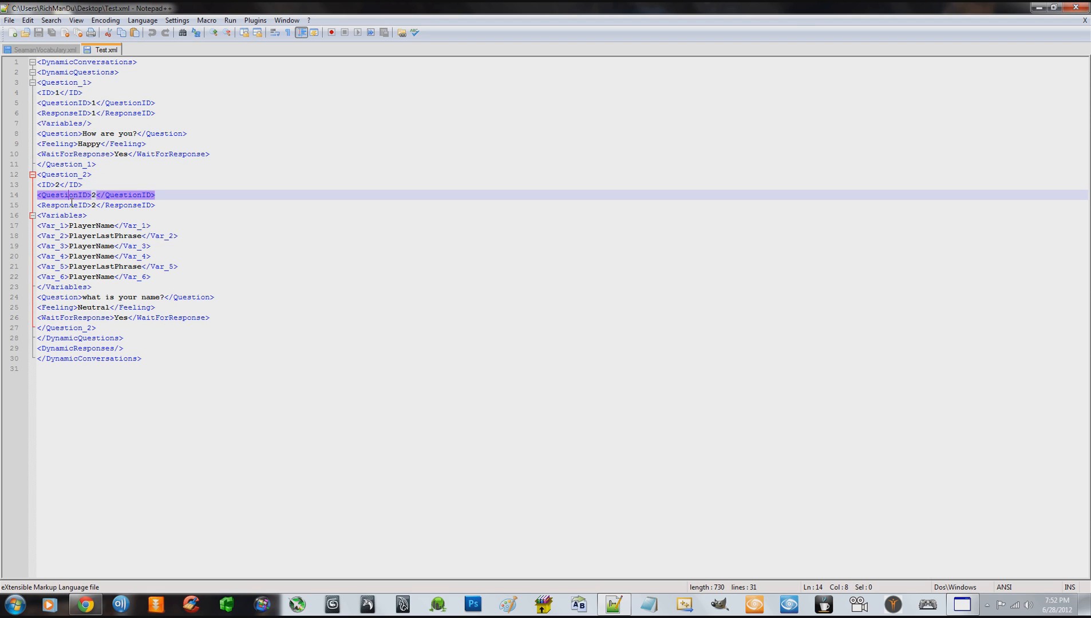
click(65, 206)
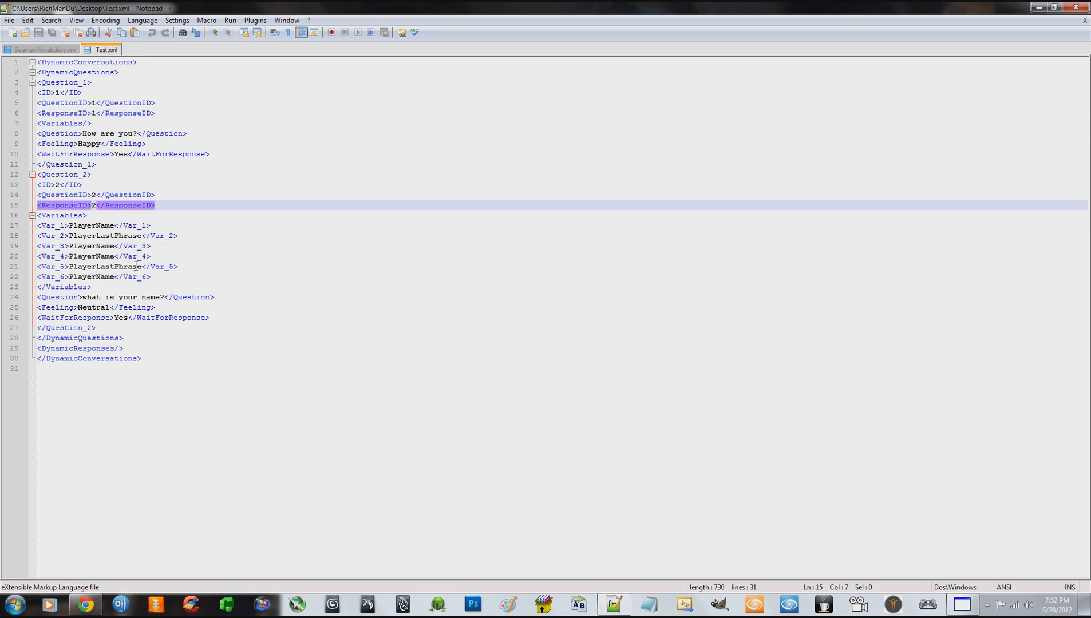
click(51, 215)
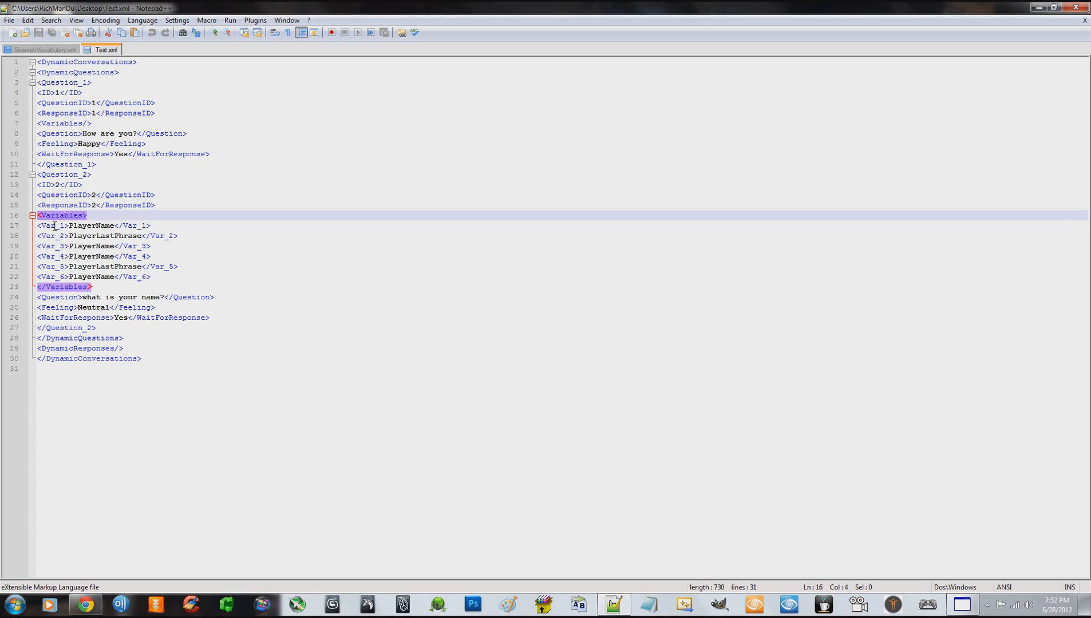
click(52, 226)
click(51, 236)
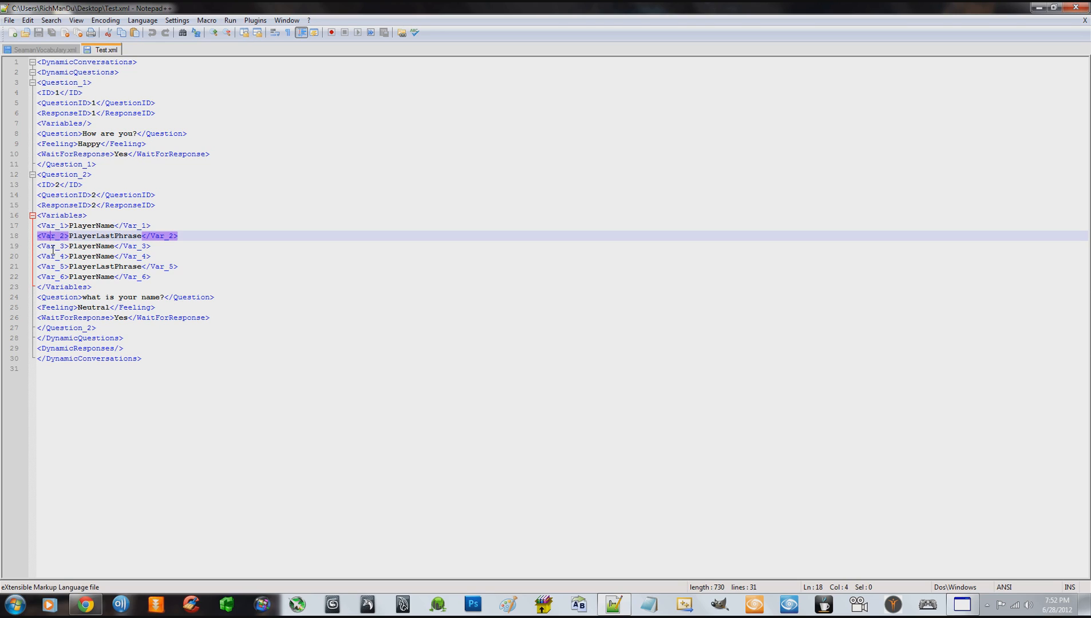
click(53, 249)
click(51, 256)
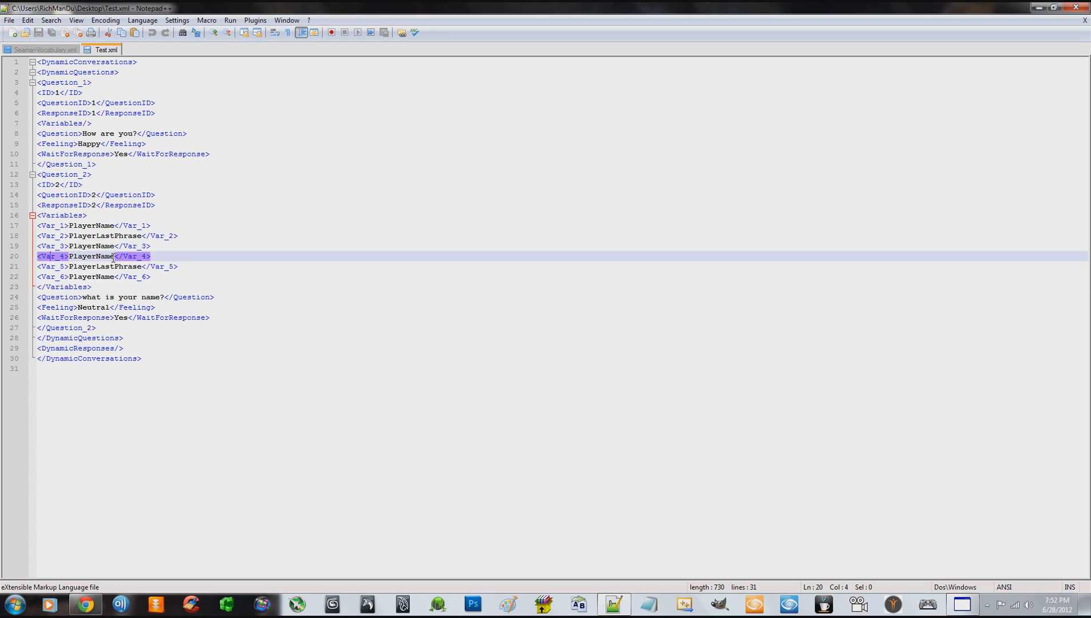
click(57, 268)
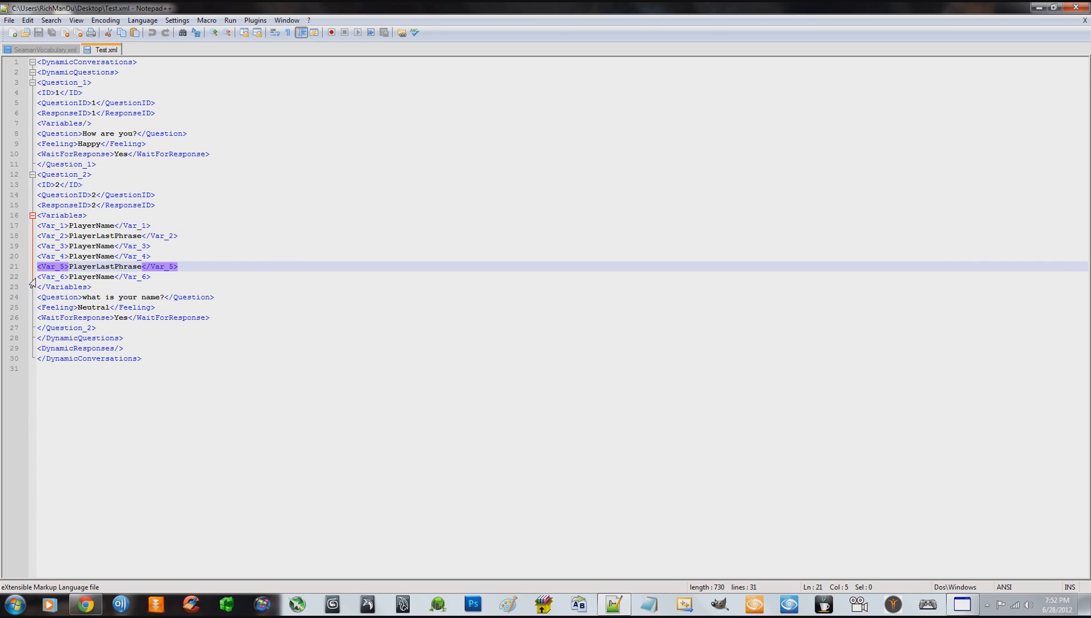
click(50, 277)
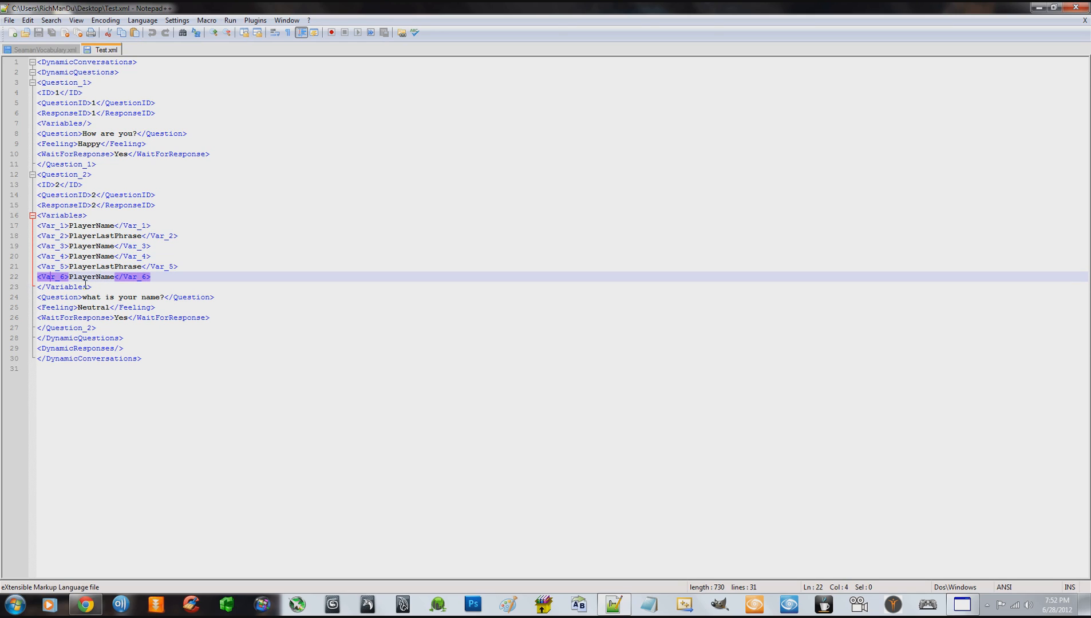
click(76, 287)
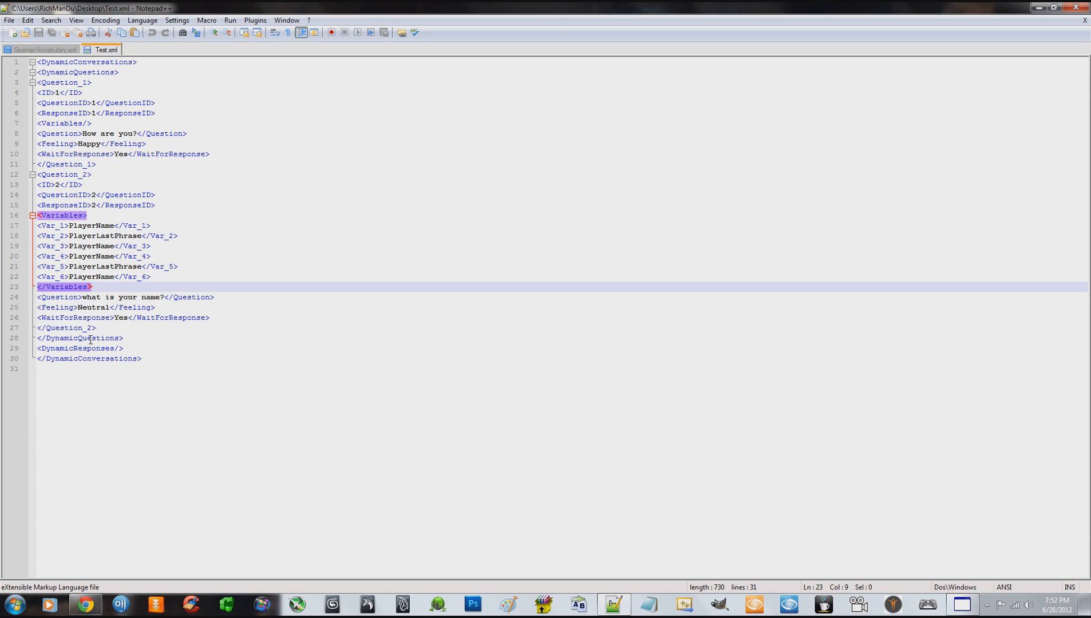
Examine Question_2's Question, Feeling and WaitForResponse elements, the closing question tags and the DynamicResponses tag.
click(71, 297)
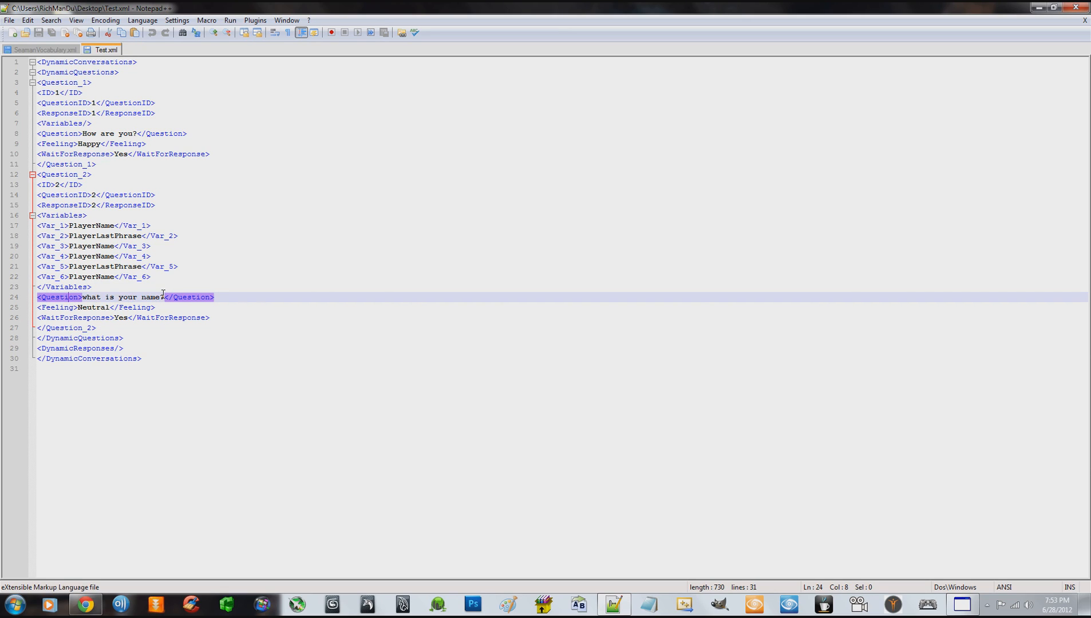
click(51, 307)
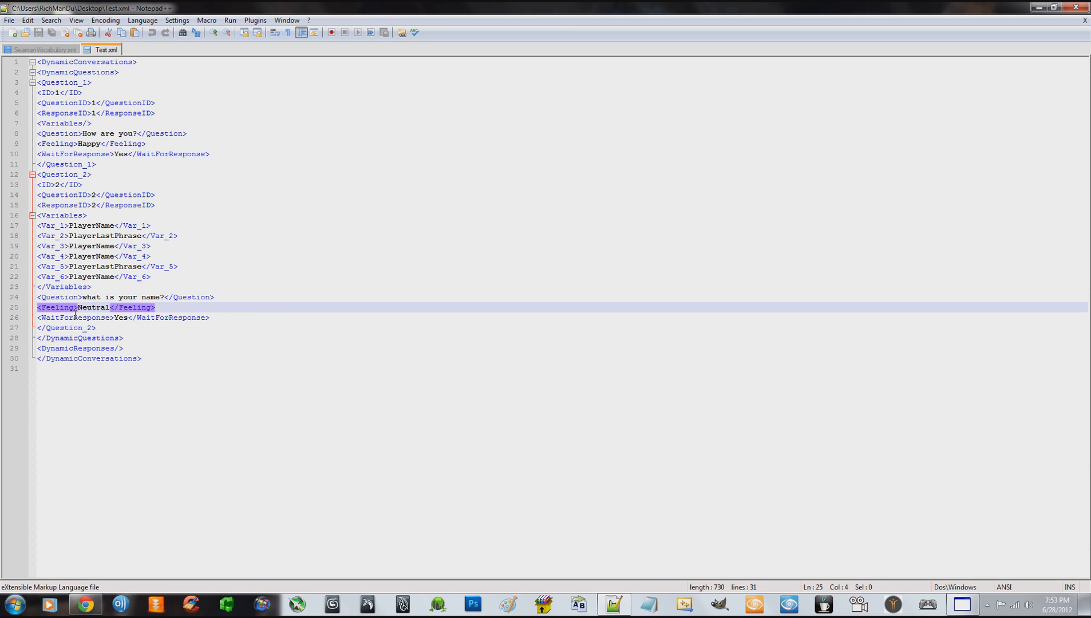
click(68, 318)
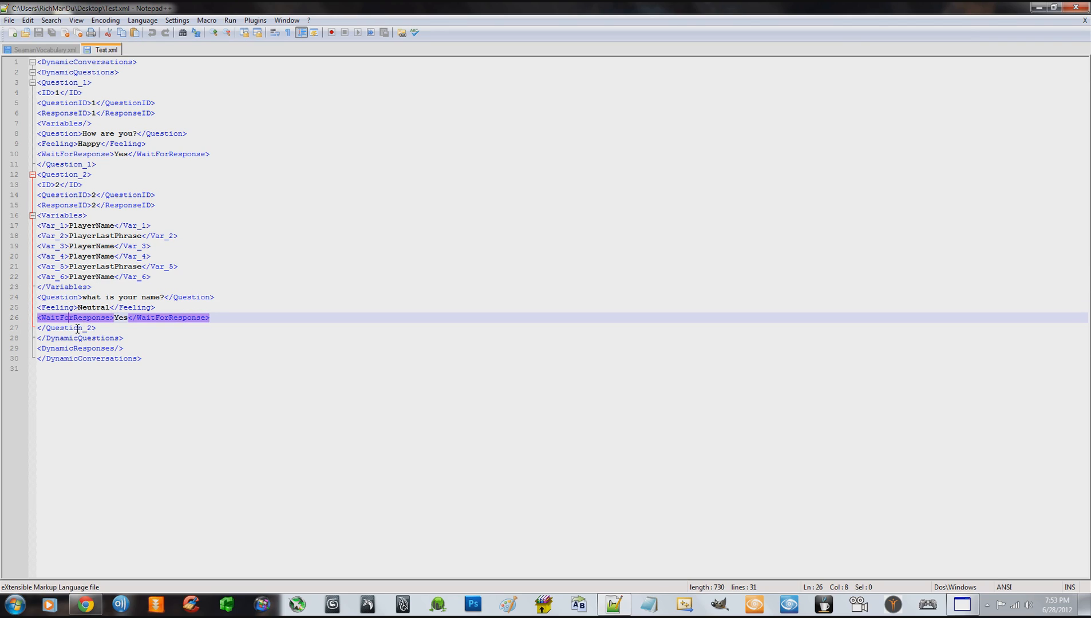
click(78, 328)
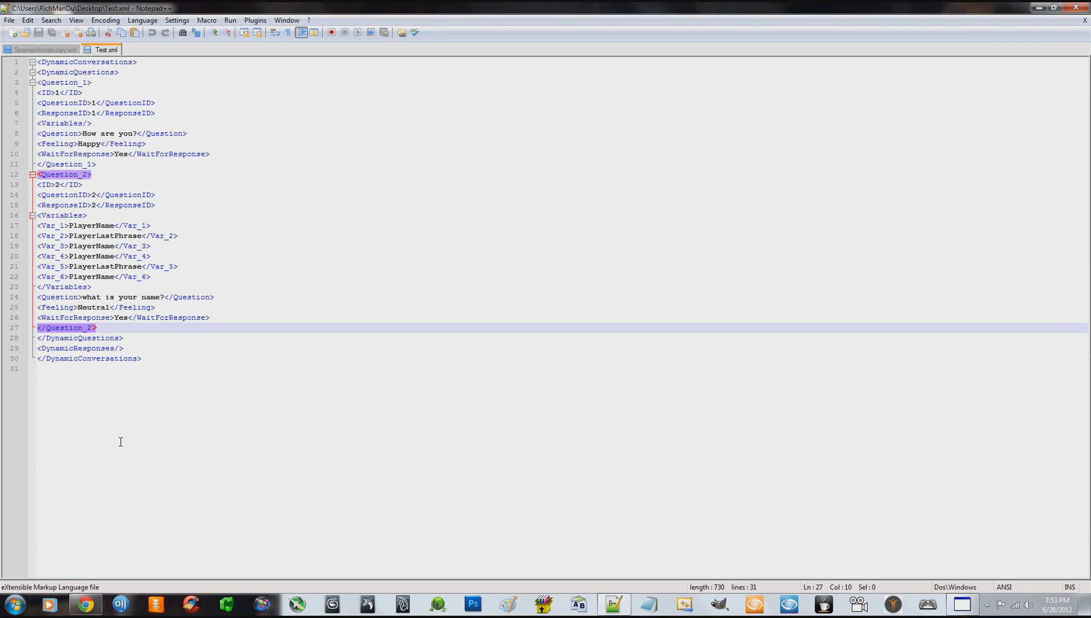
click(93, 339)
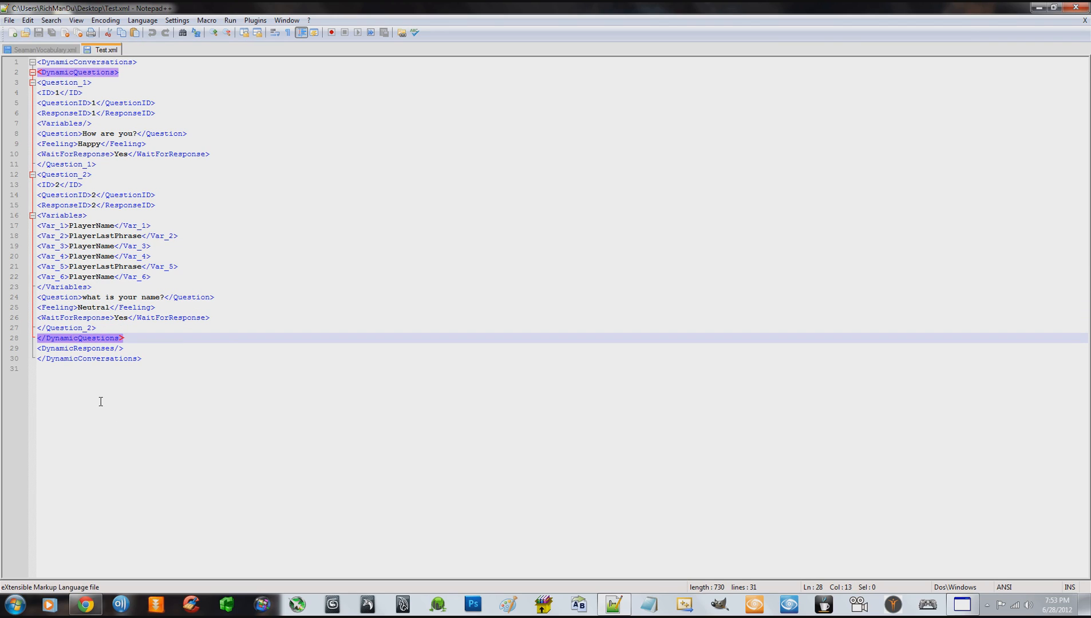
click(82, 349)
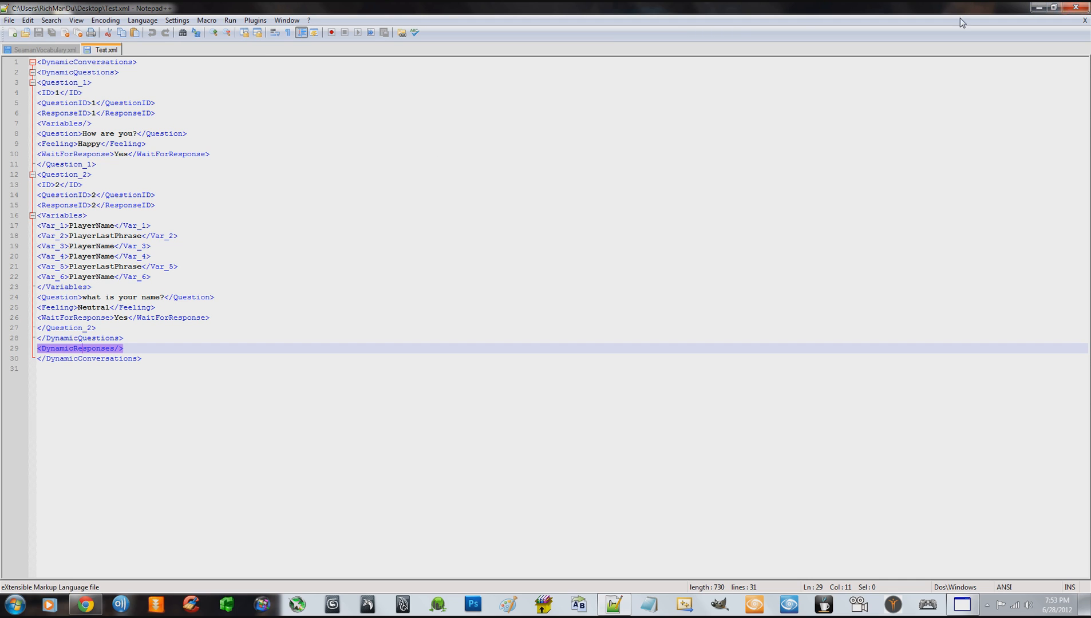
Close Test.xml's Notepad++ window and the Dynamic Conversations Scripting App, leaving the desktop clear.
drag(594, 11, 538, 85)
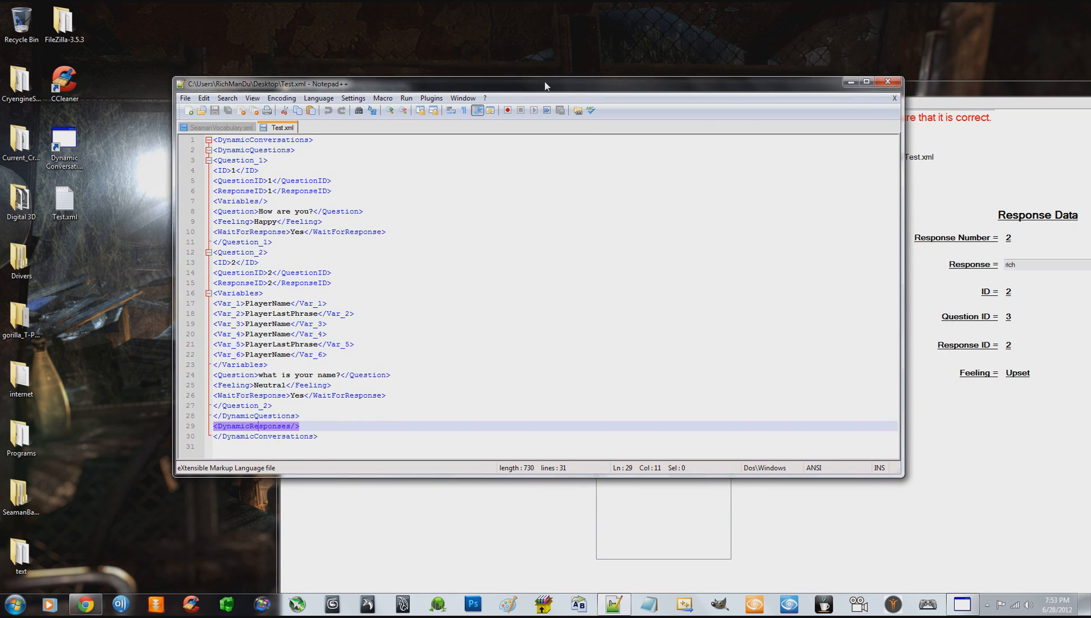
click(887, 82)
drag(870, 93, 727, 1)
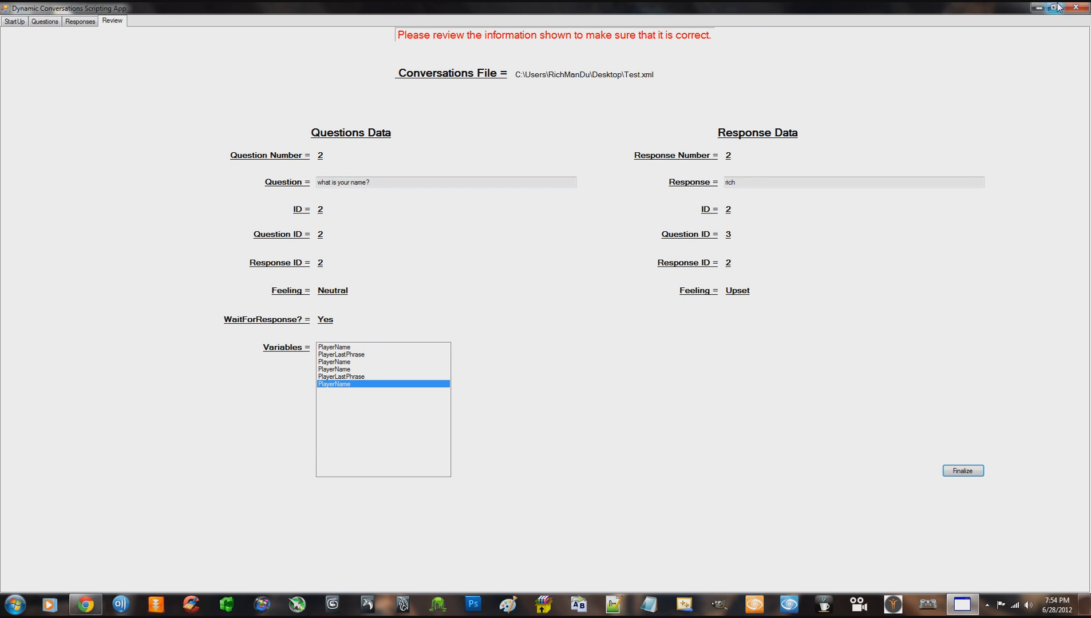
click(1078, 7)
right_click(612, 127)
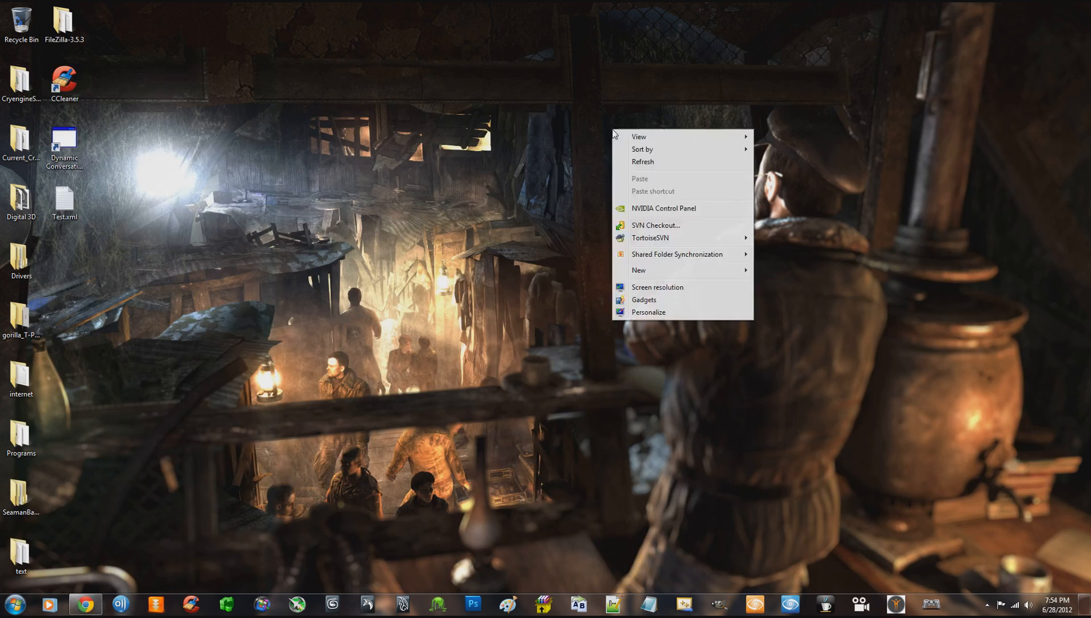
click(657, 164)
right_click(545, 209)
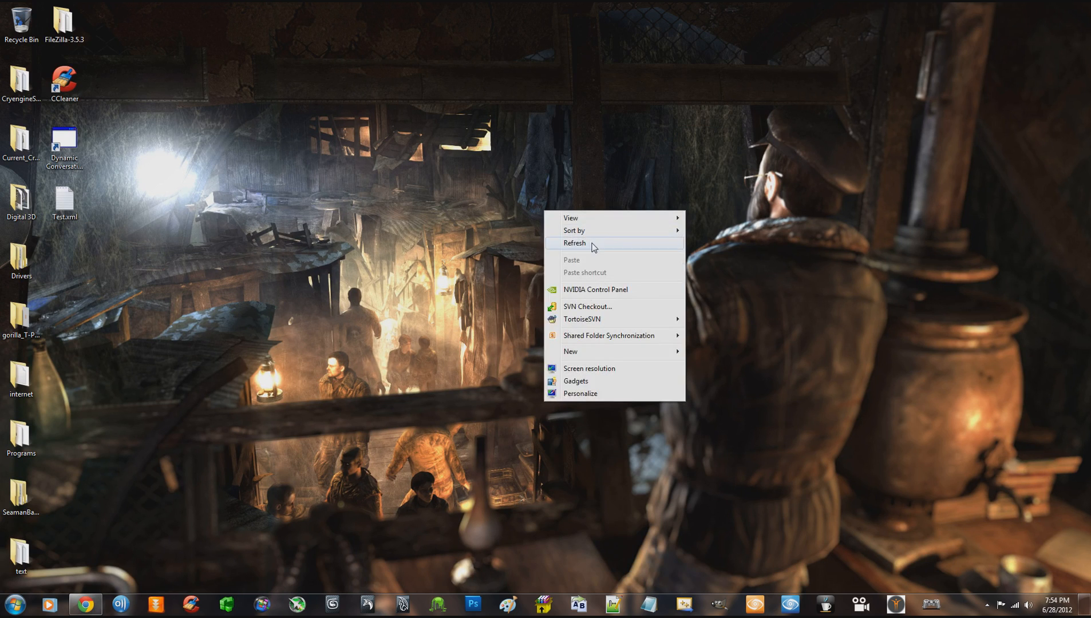
click(565, 244)
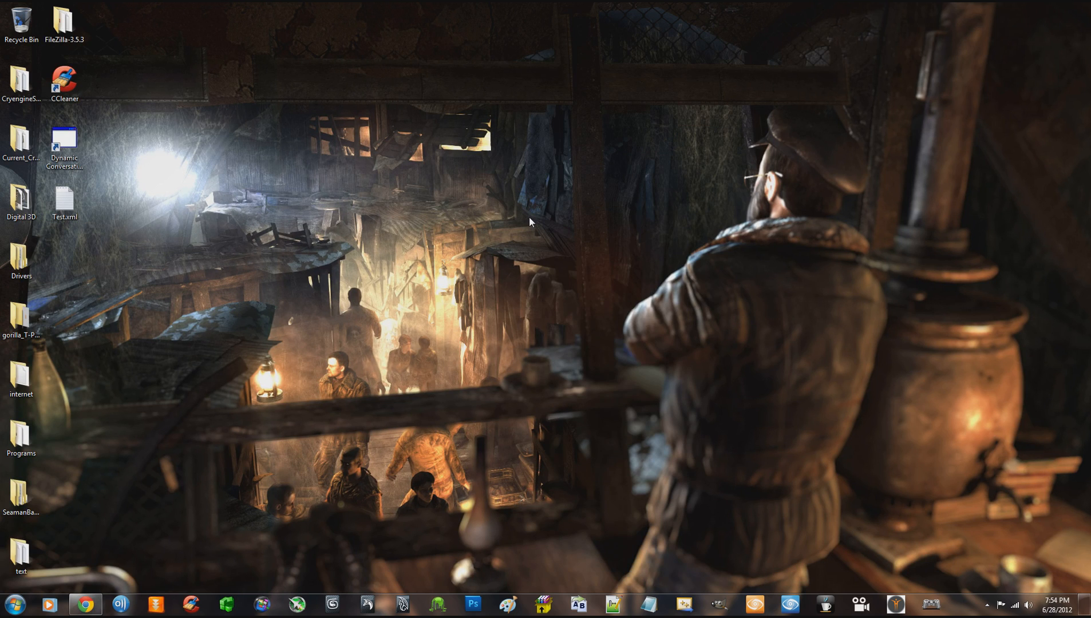